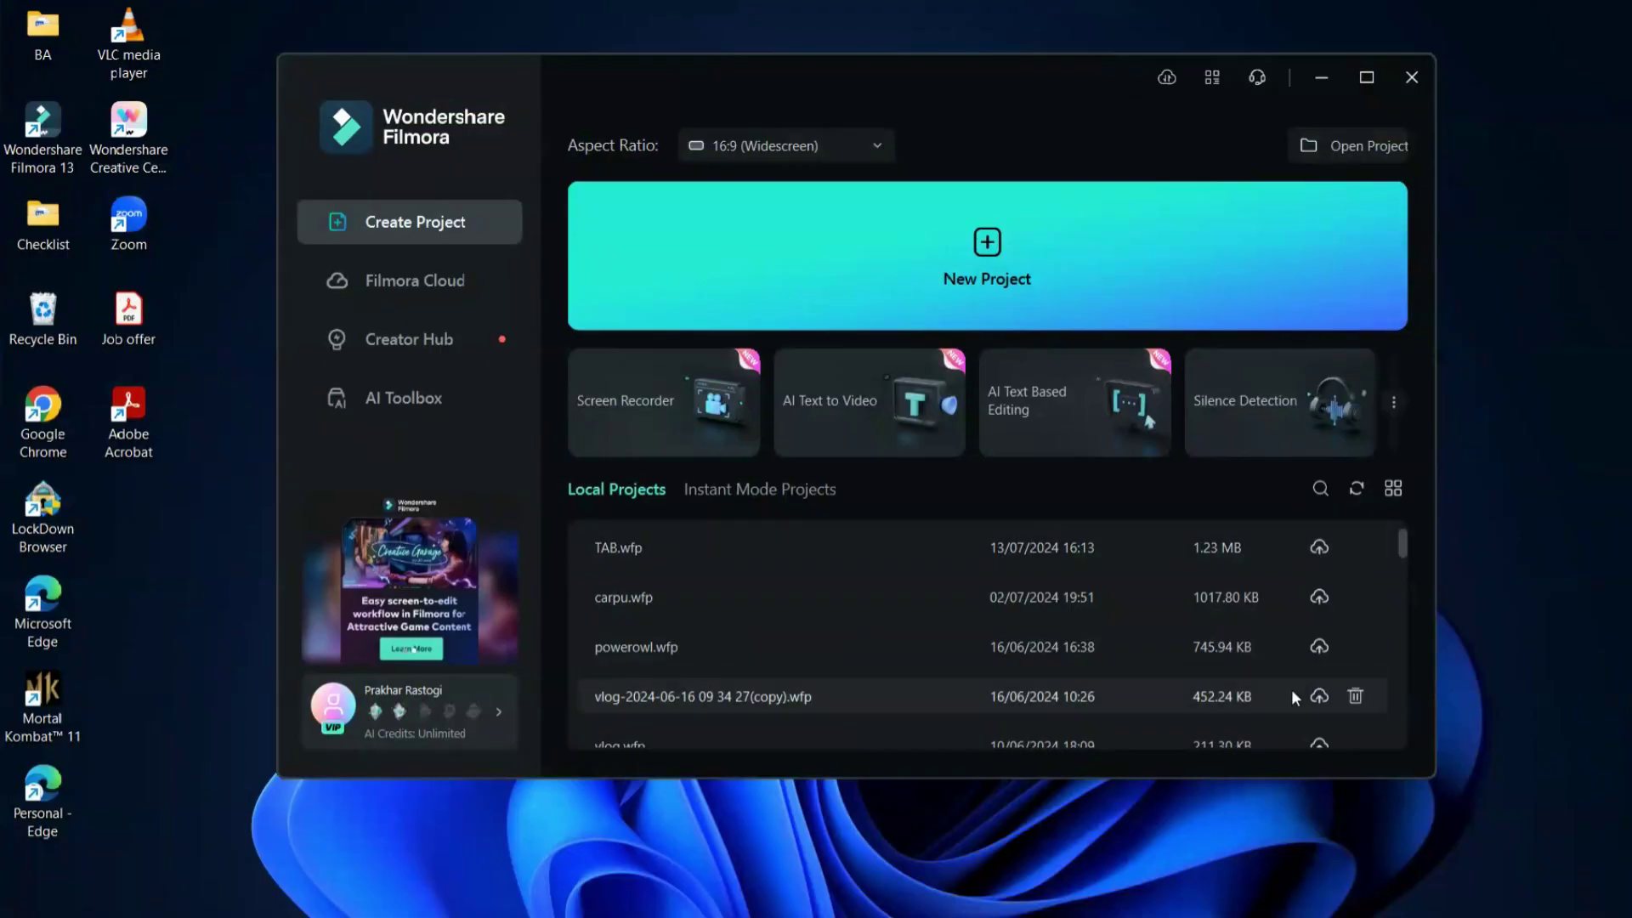
{"action": "left_click", "coordinate": [996, 253]}
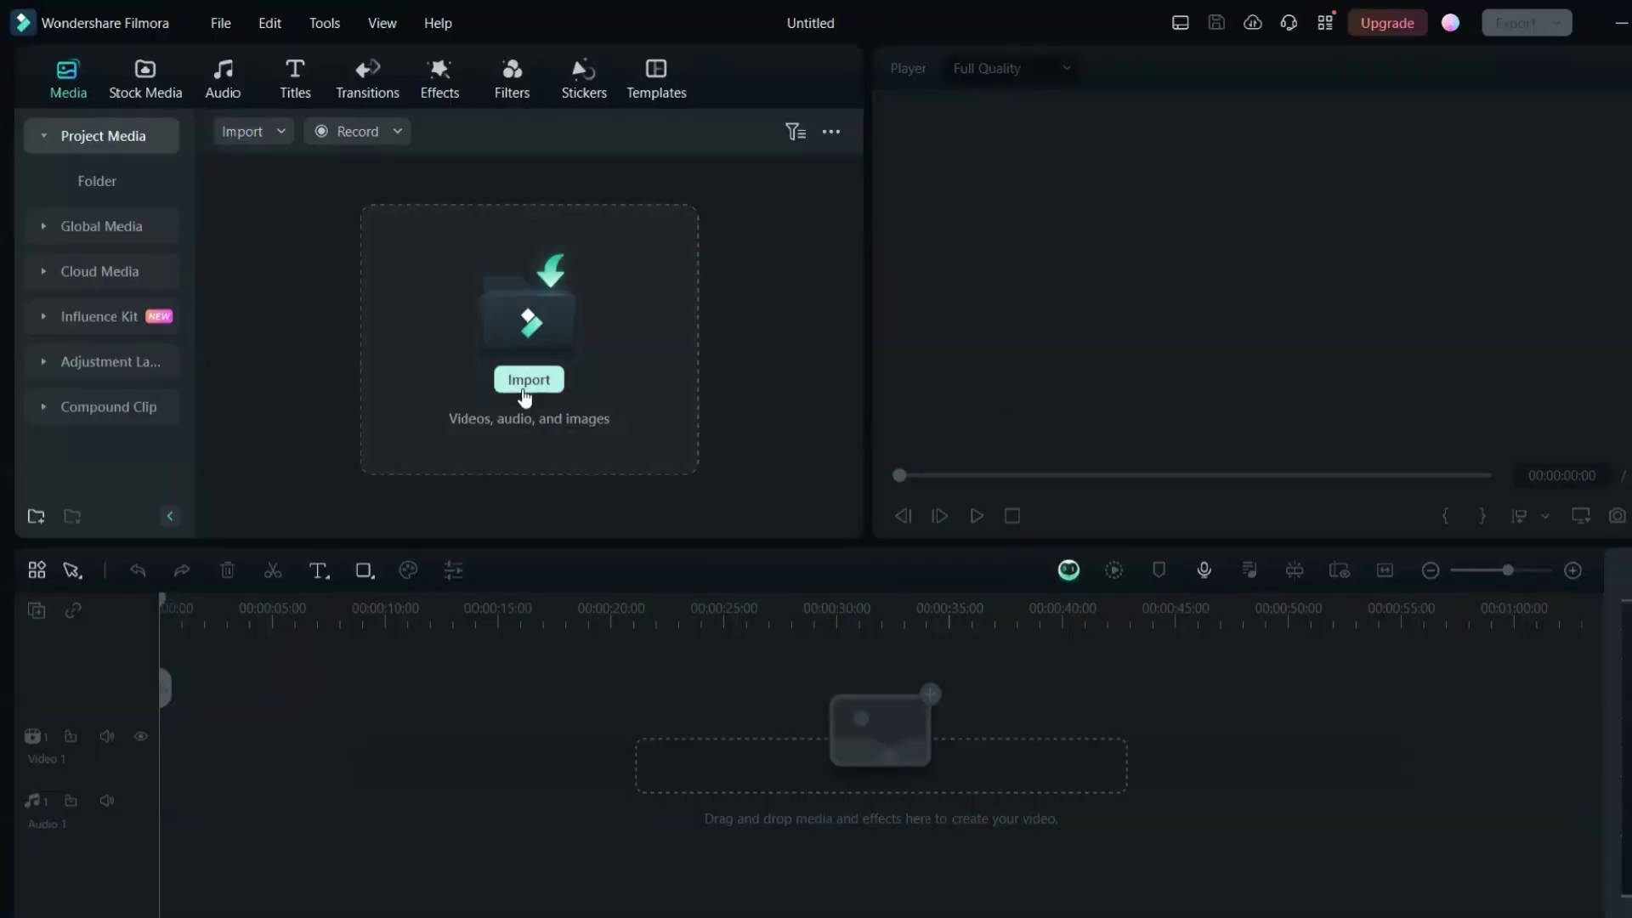
{"action": "left_click", "coordinate": [523, 389]}
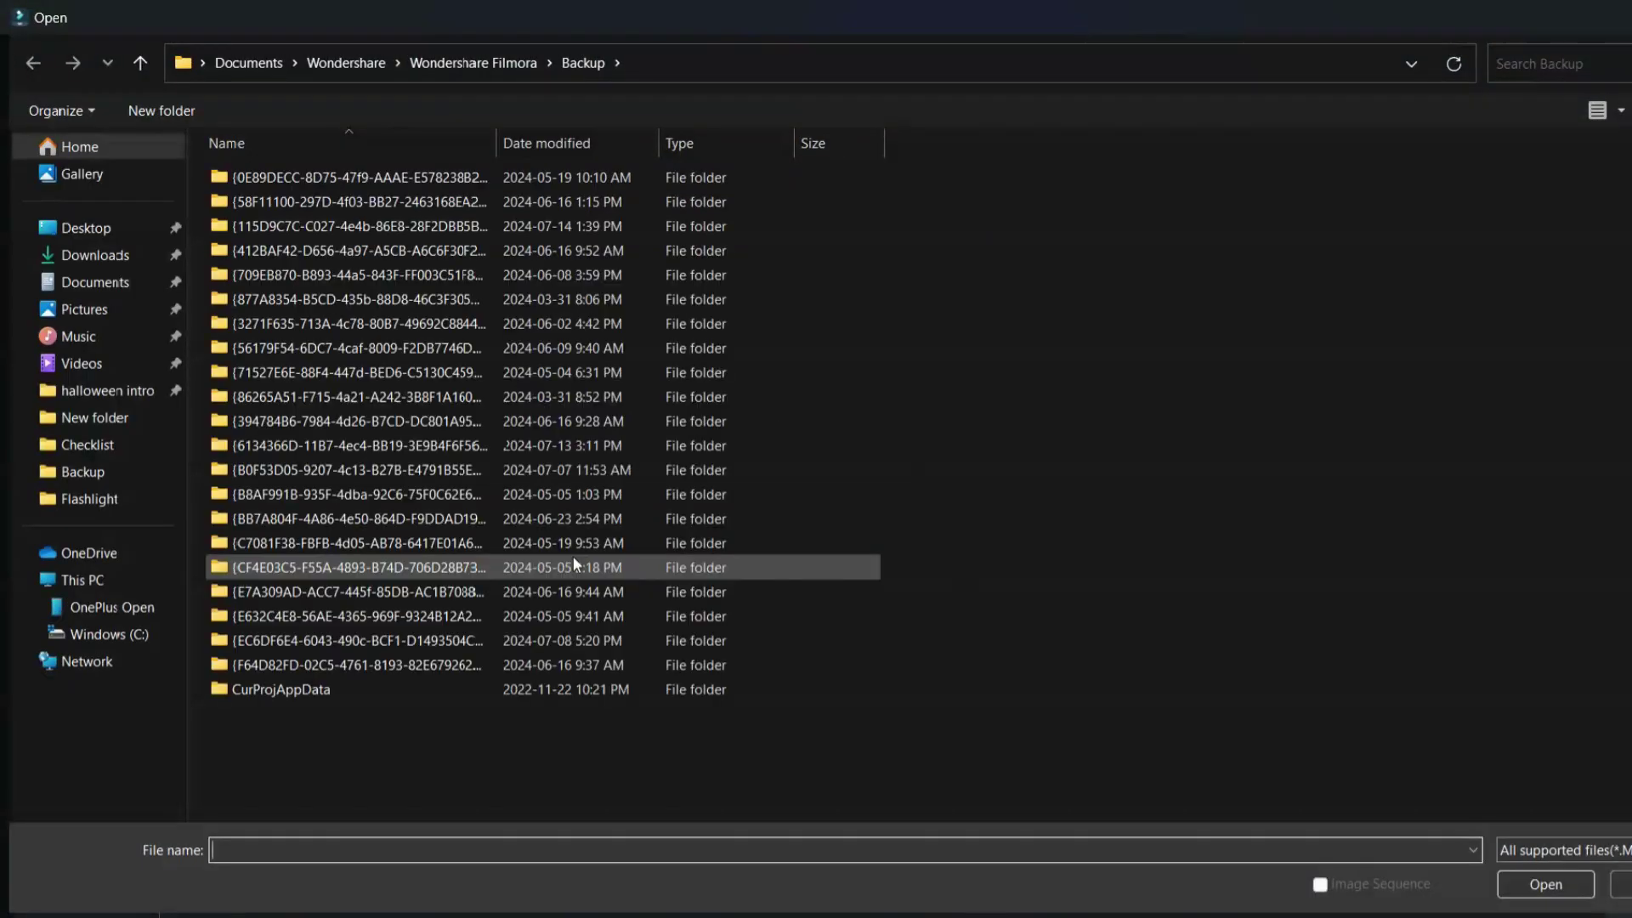
{"action": "left_click", "coordinate": [126, 415]}
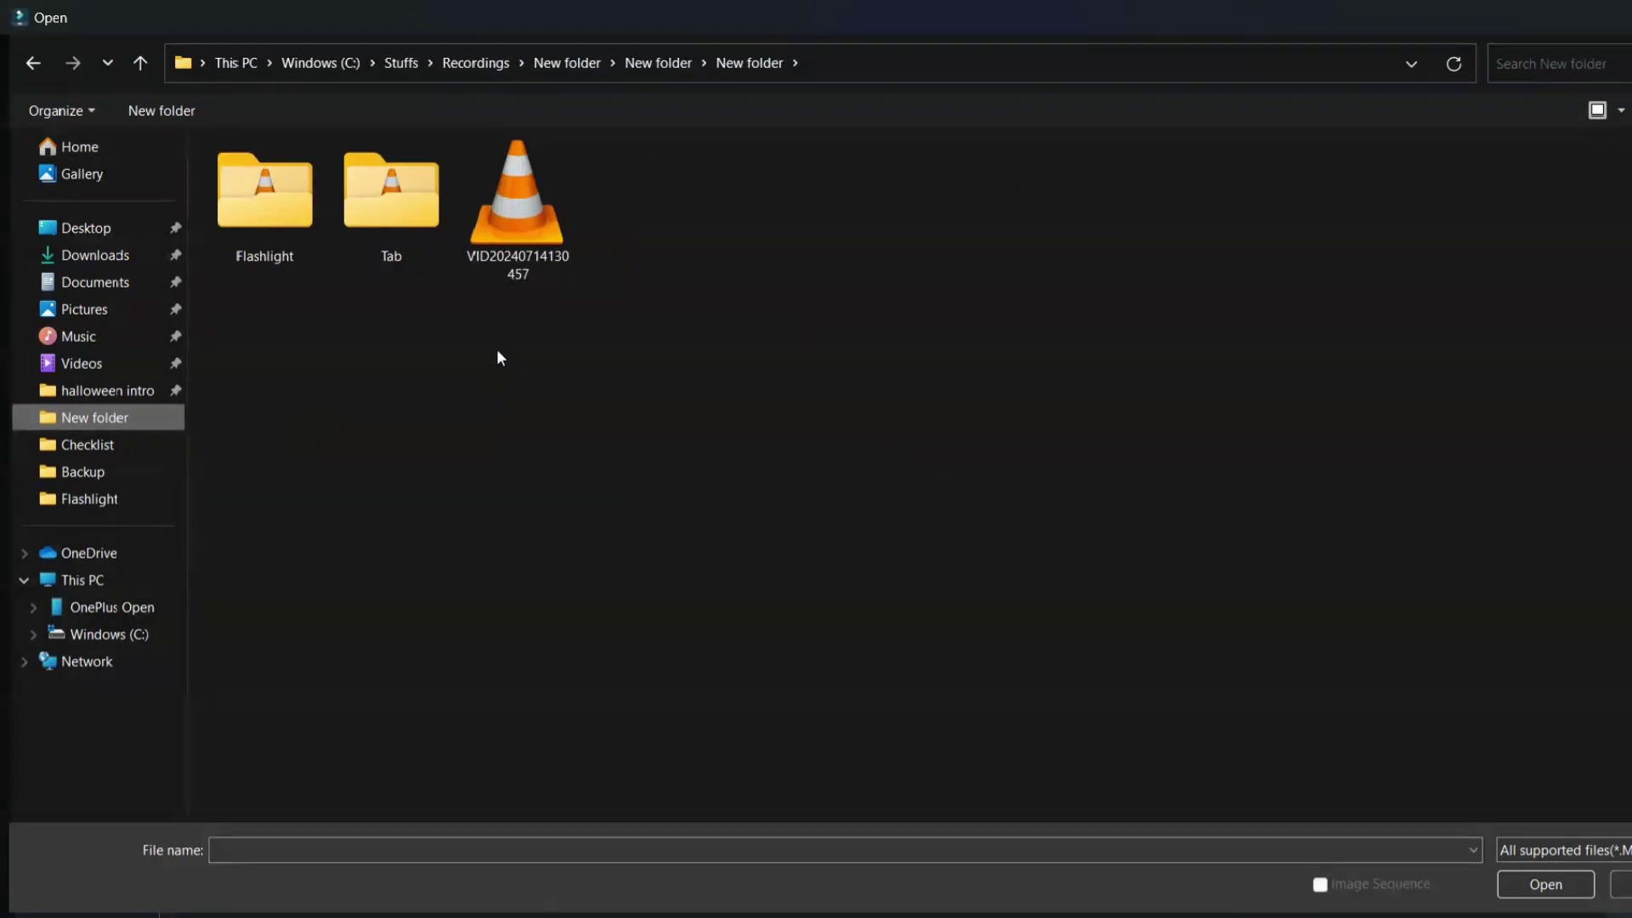
{"action": "double_click", "coordinate": [260, 228]}
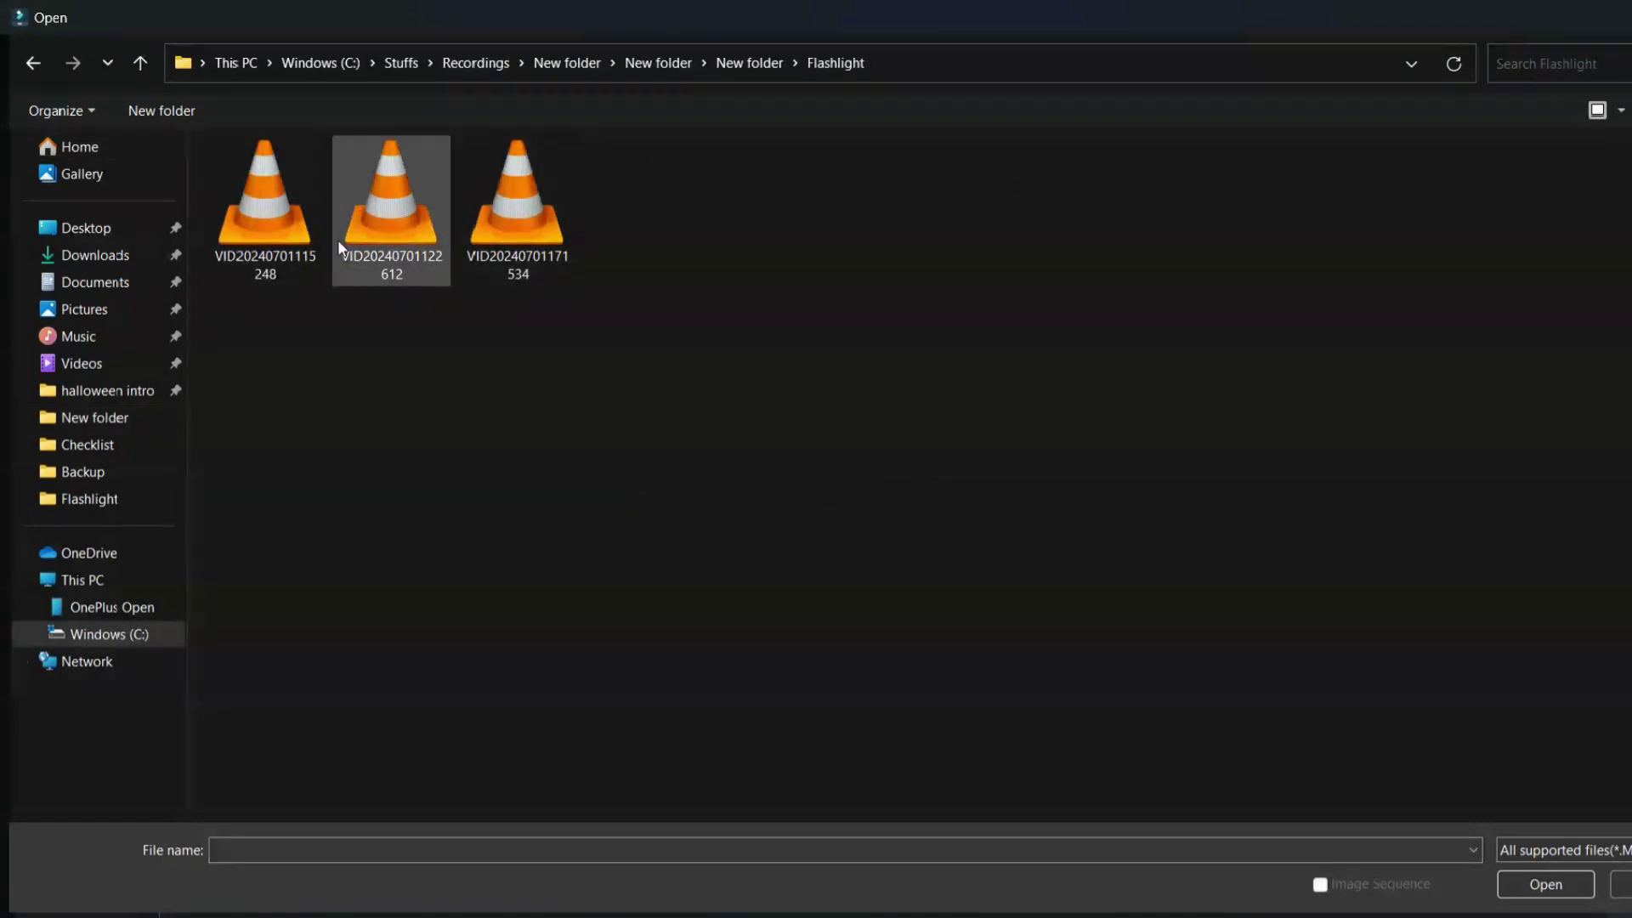
{"action": "double_click", "coordinate": [279, 242]}
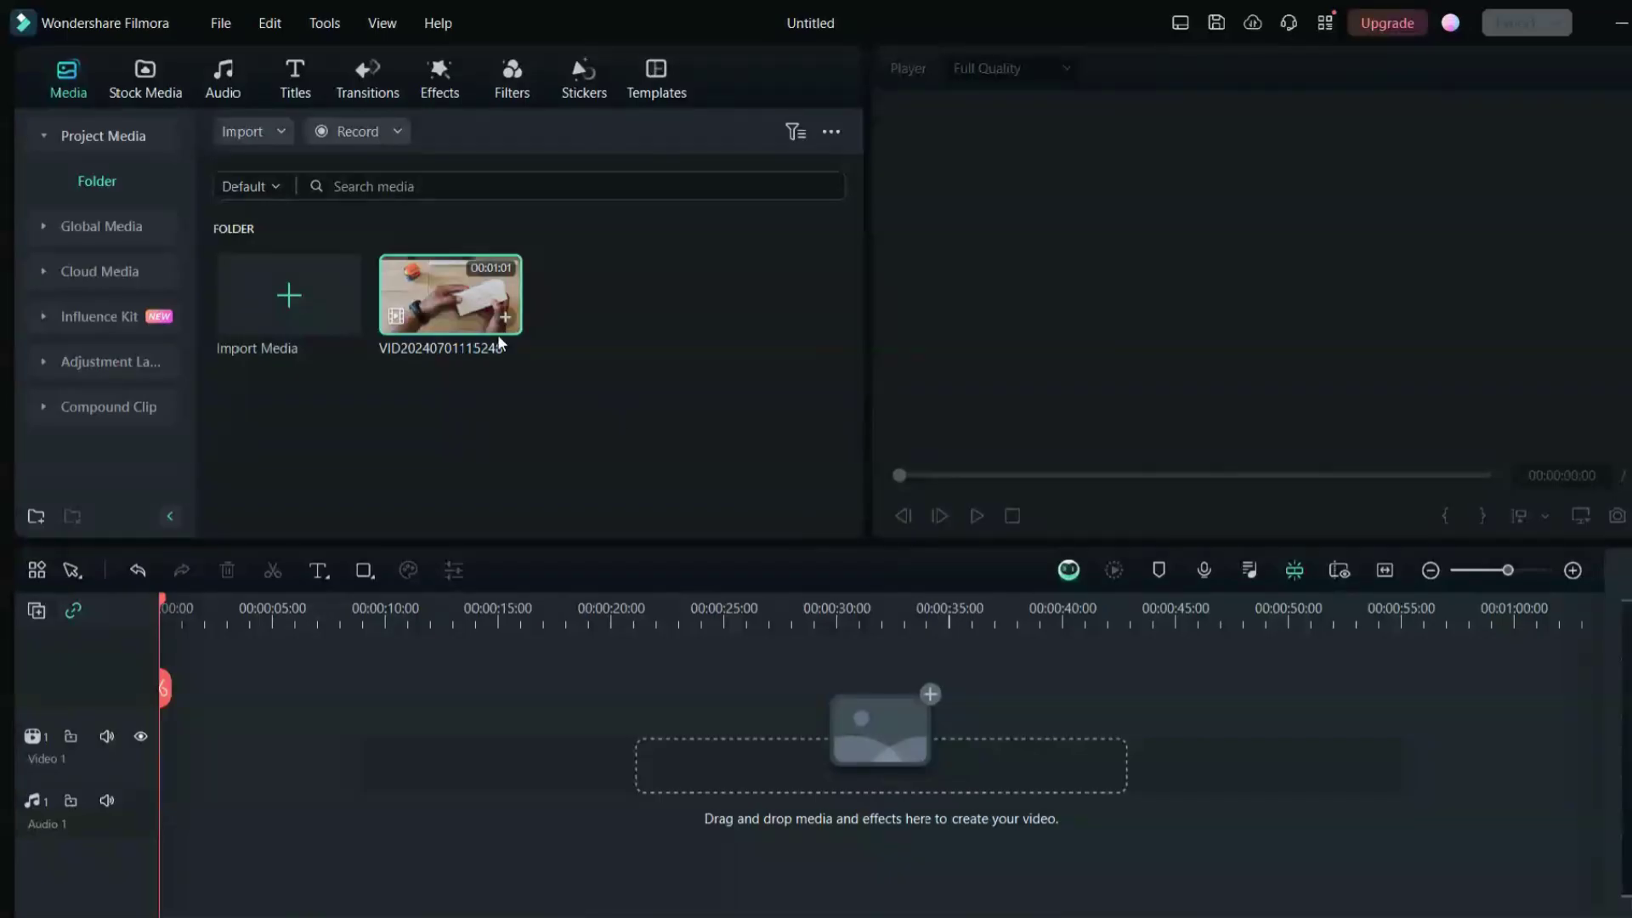
{"action": "left_click_drag", "start_coordinate": [500, 344], "coordinate": [175, 680]}
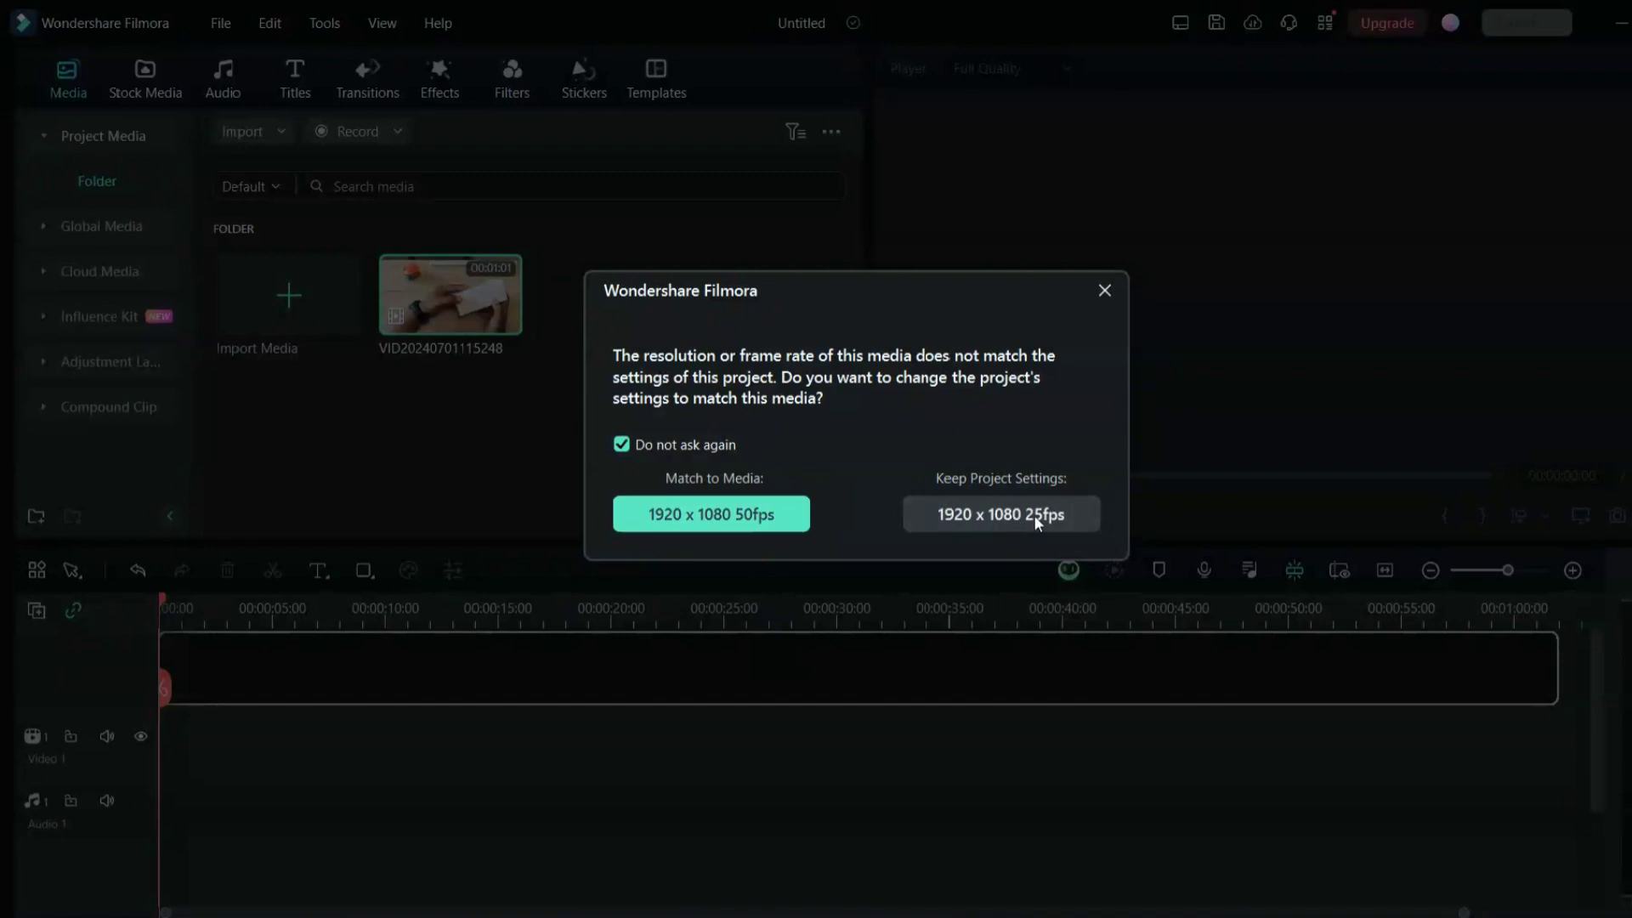
Step: Match the project settings to the clip's 1920 x 1080 50fps format
{"action": "left_click", "coordinate": [727, 512]}
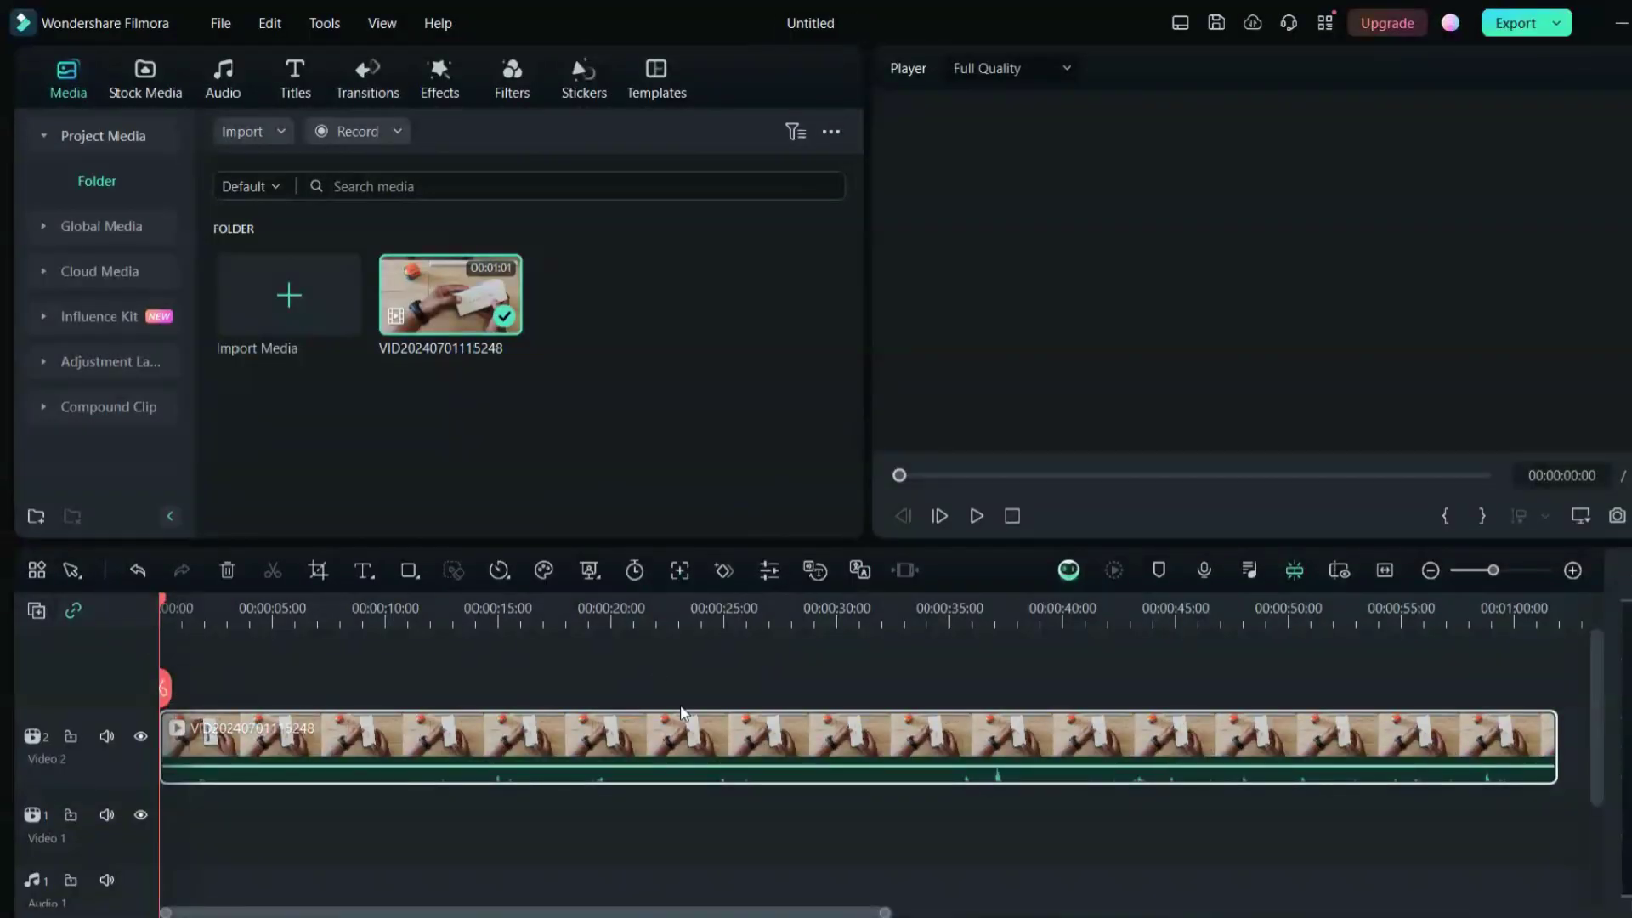
Step: Mute the clip by pulling its volume line down to -∞ dB
{"action": "left_click_drag", "start_coordinate": [547, 763], "coordinate": [512, 753]}
{"action": "left_click_drag", "start_coordinate": [167, 607], "coordinate": [251, 599]}
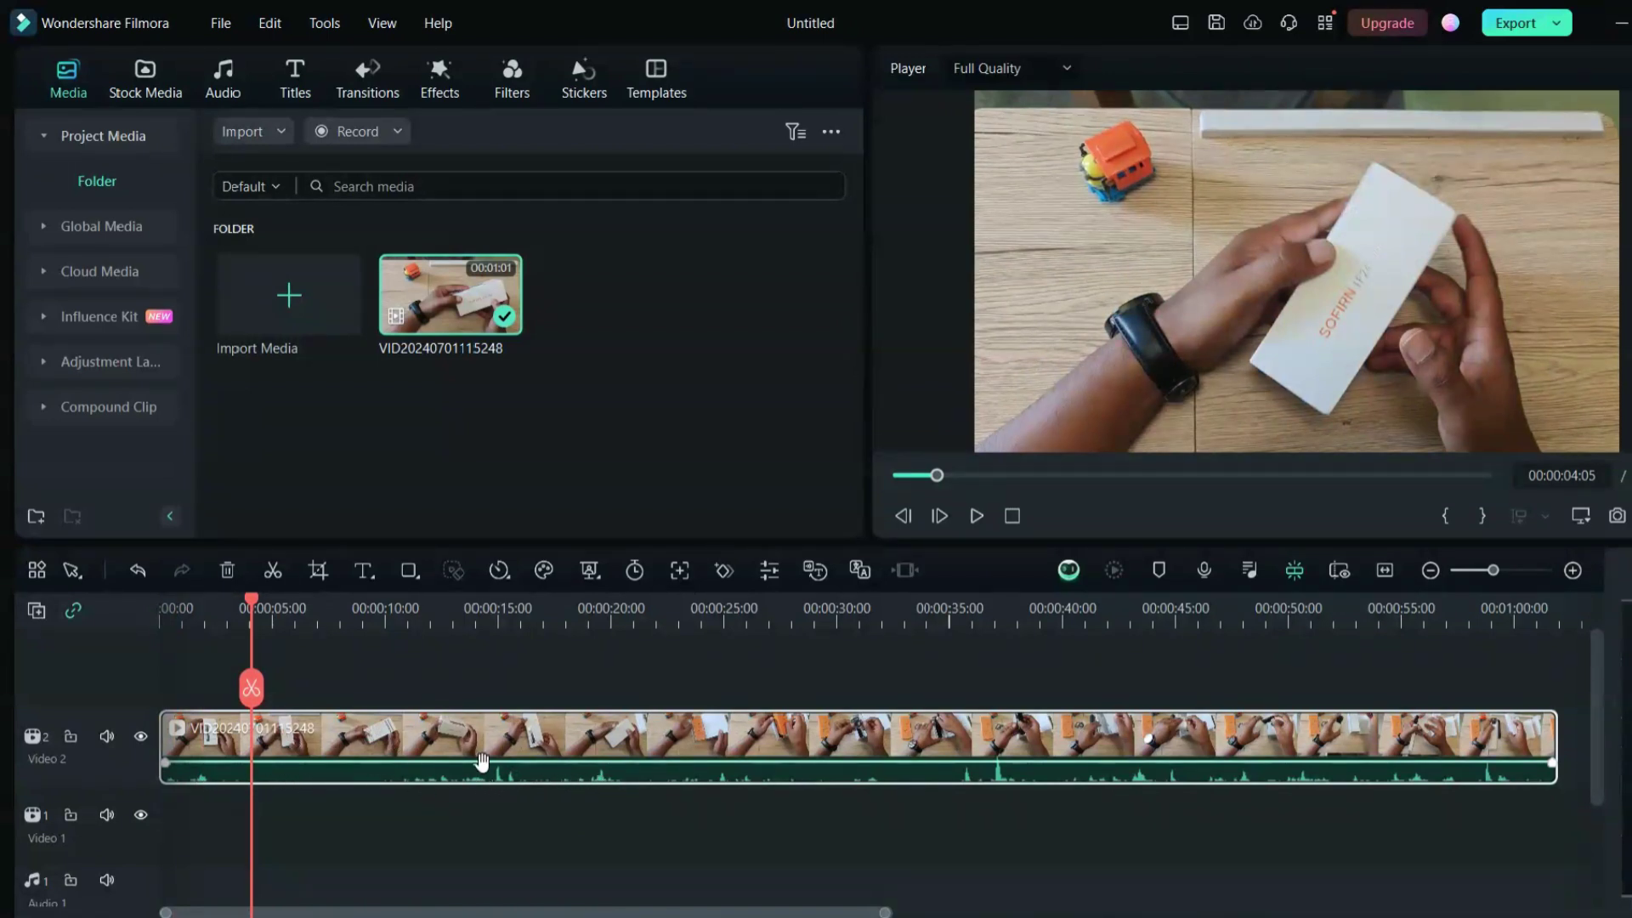
{"action": "mouse_move", "coordinate": [477, 762]}
{"action": "left_mouse_down"}
{"action": "mouse_move", "coordinate": [478, 791]}
{"action": "mouse_move", "coordinate": [474, 677]}
{"action": "mouse_move", "coordinate": [479, 777]}
{"action": "left_mouse_up"}
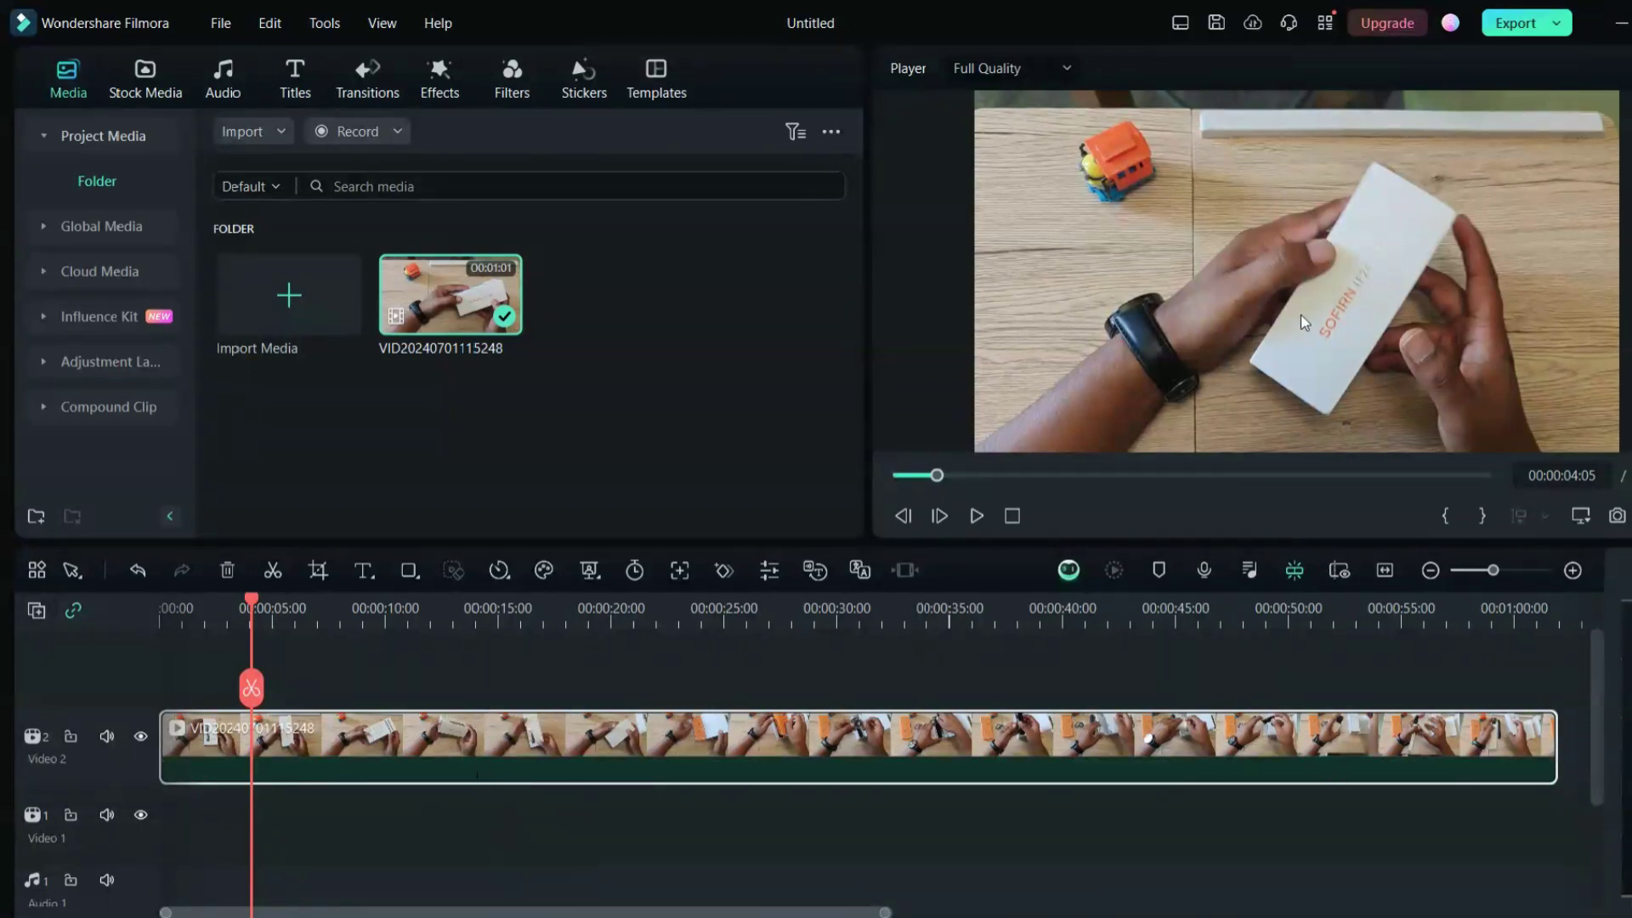
Step: Trim the clip's end to about 00:00:08:19 and return the playhead to the start
{"action": "left_click_drag", "start_coordinate": [1556, 747], "coordinate": [339, 717]}
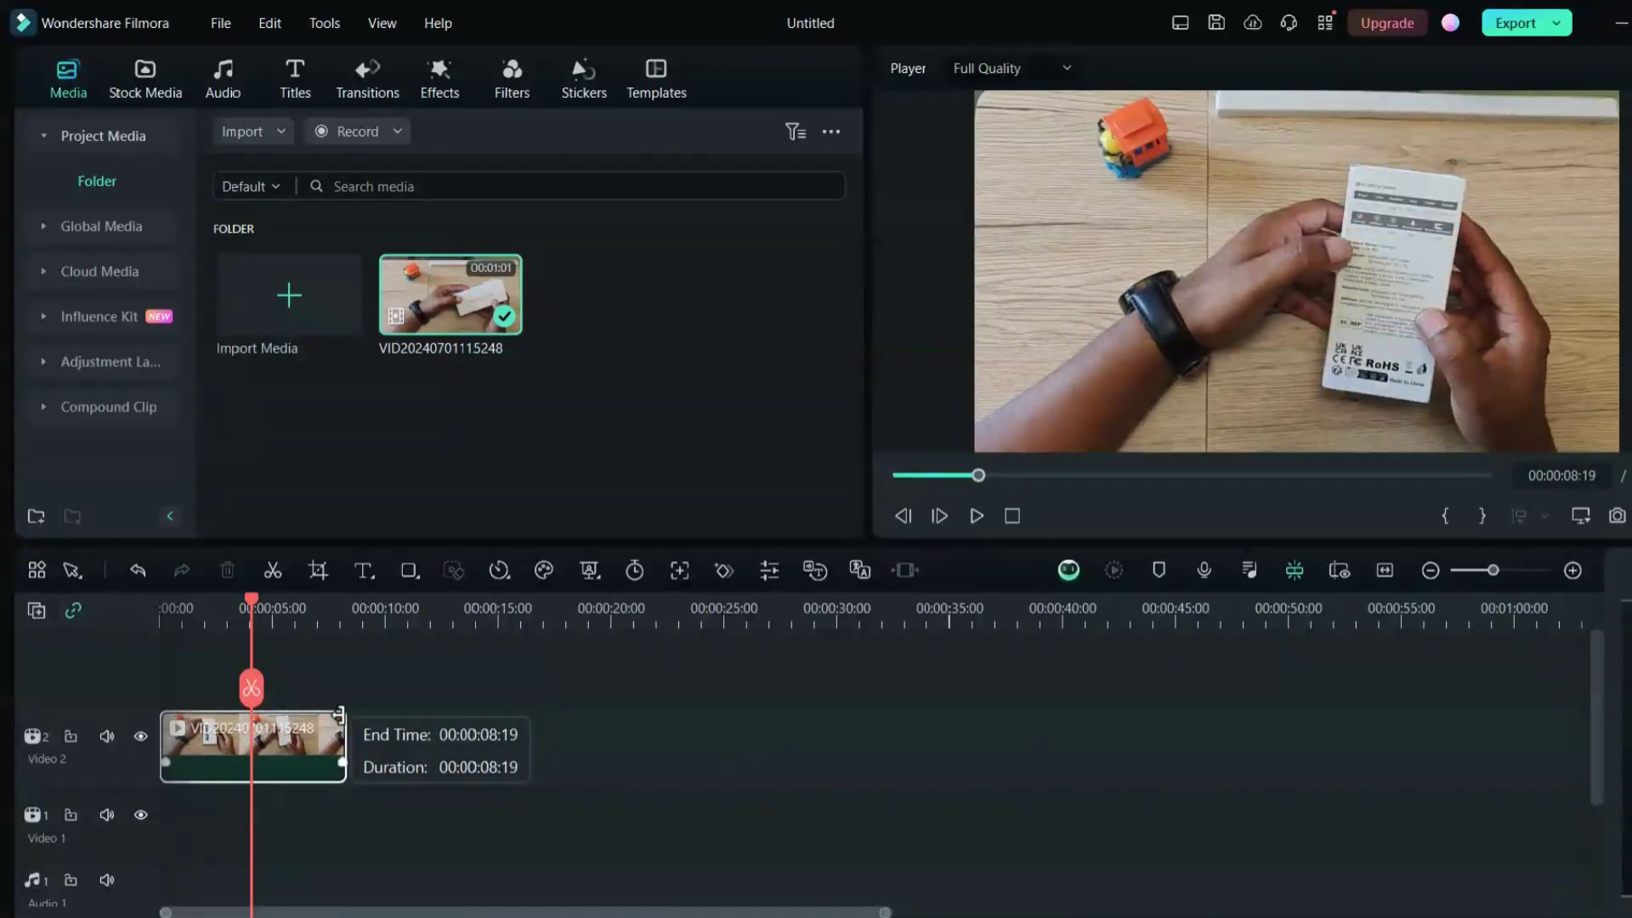
{"action": "left_click_drag", "start_coordinate": [340, 717], "coordinate": [340, 716]}
{"action": "left_click_drag", "start_coordinate": [252, 606], "coordinate": [94, 621]}
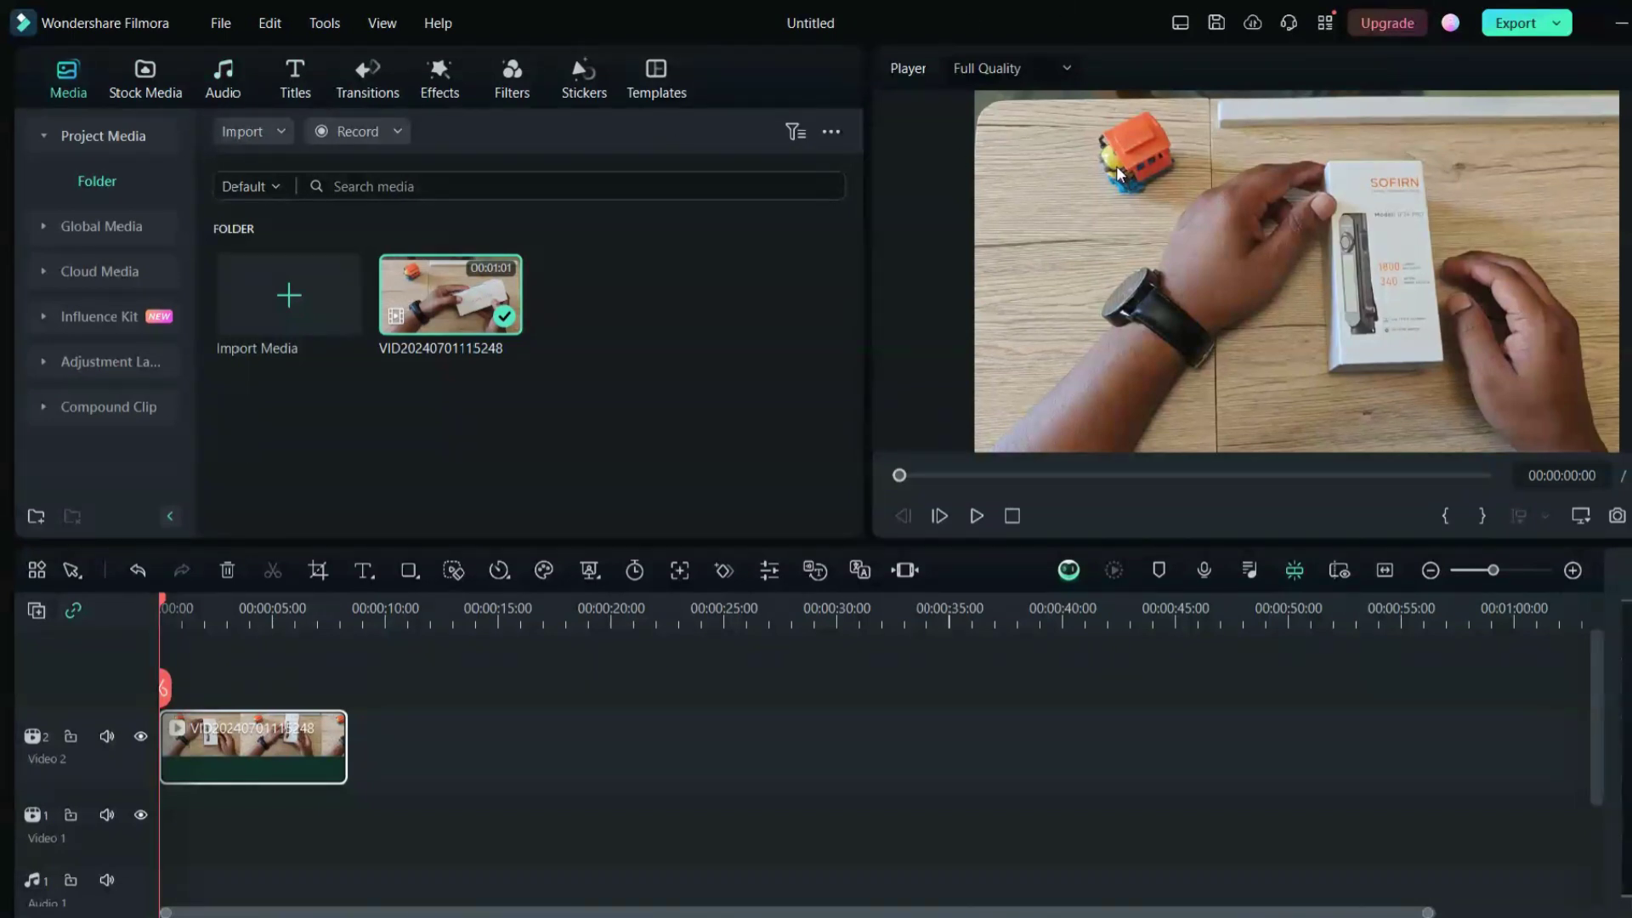
Step: Open the Titles library and browse the Trending titles
{"action": "left_click", "coordinate": [299, 85]}
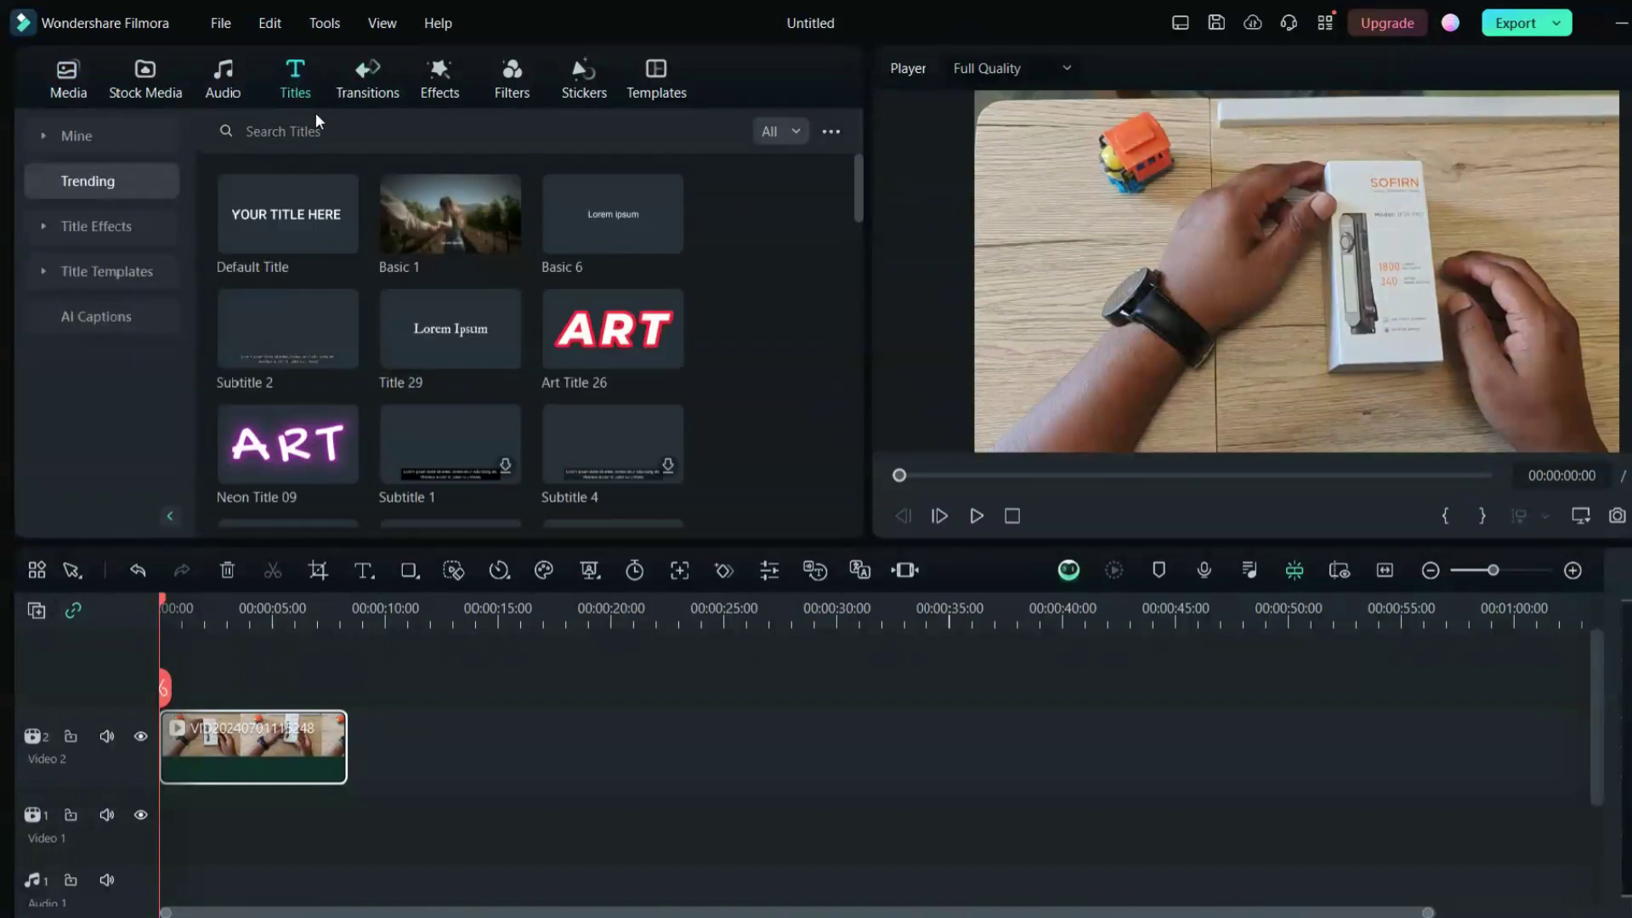
{"action": "scroll", "coordinate": [478, 353], "scroll_direction": "down", "scroll_amount": 1}
{"action": "scroll", "coordinate": [477, 378], "scroll_direction": "down", "scroll_amount": 10}
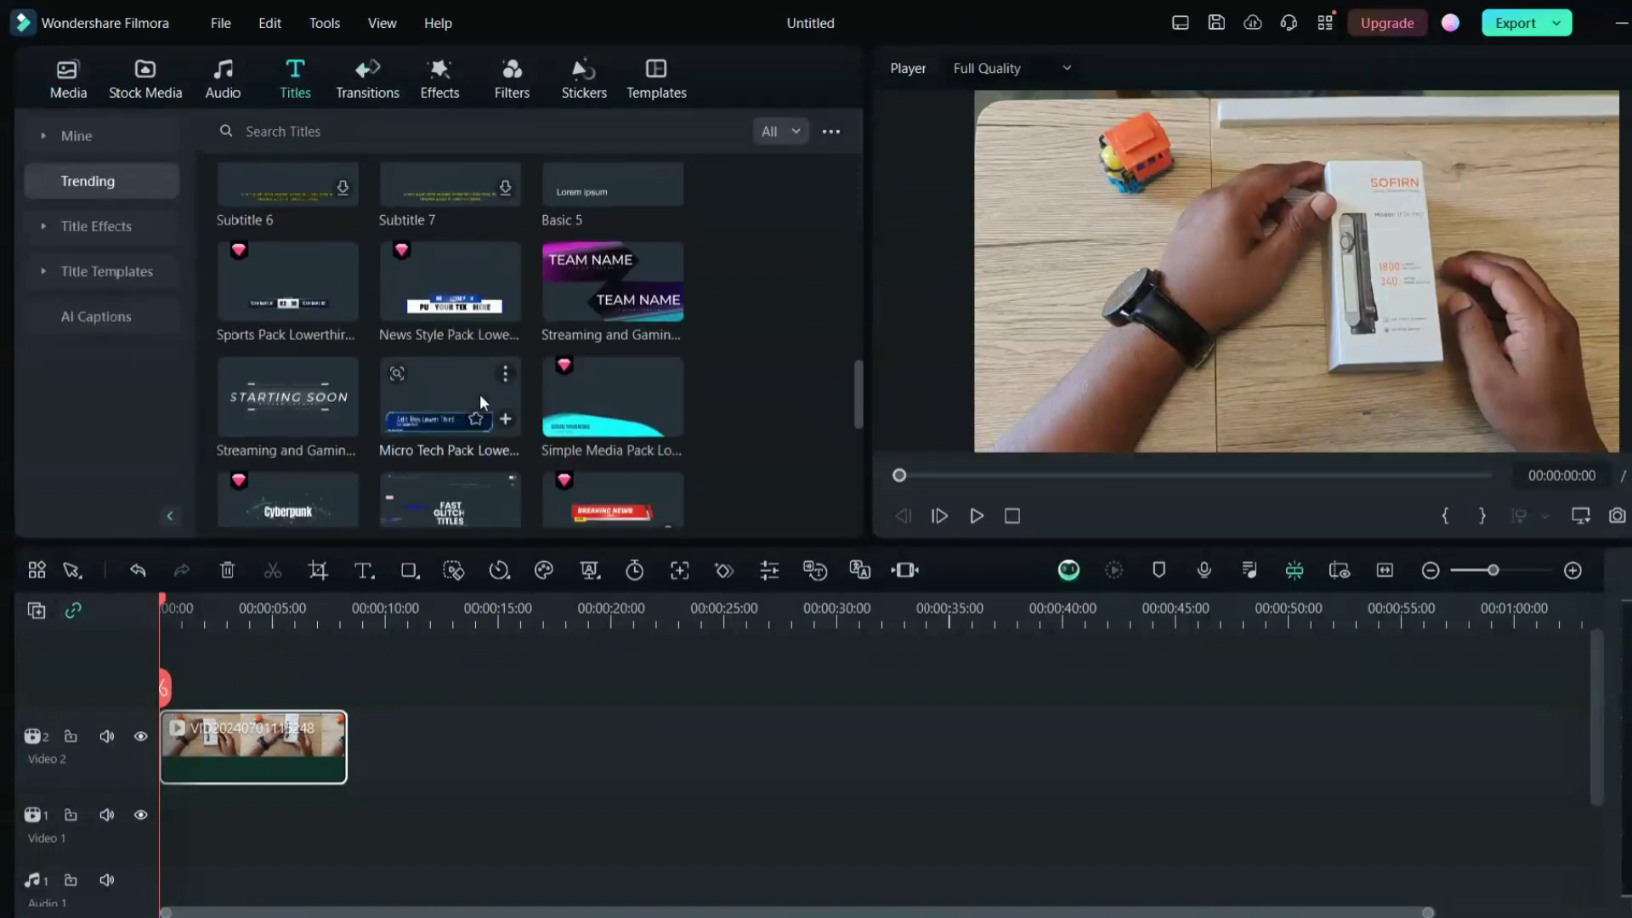
{"action": "scroll", "coordinate": [480, 400], "scroll_direction": "up", "scroll_amount": 3}
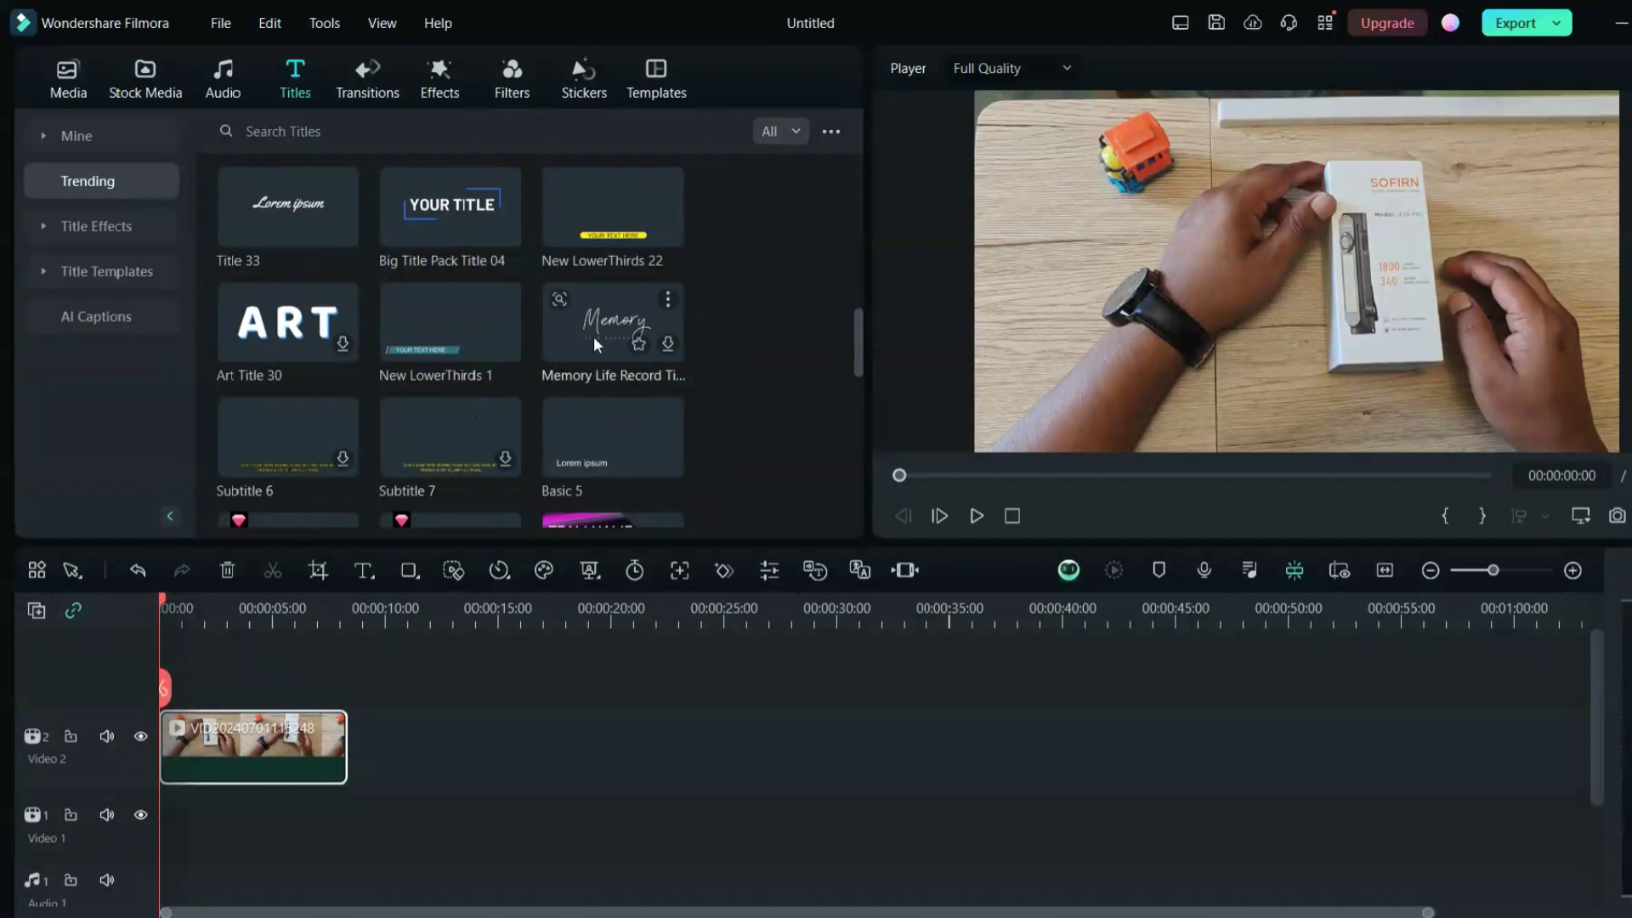
{"action": "mouse_move", "coordinate": [507, 238]}
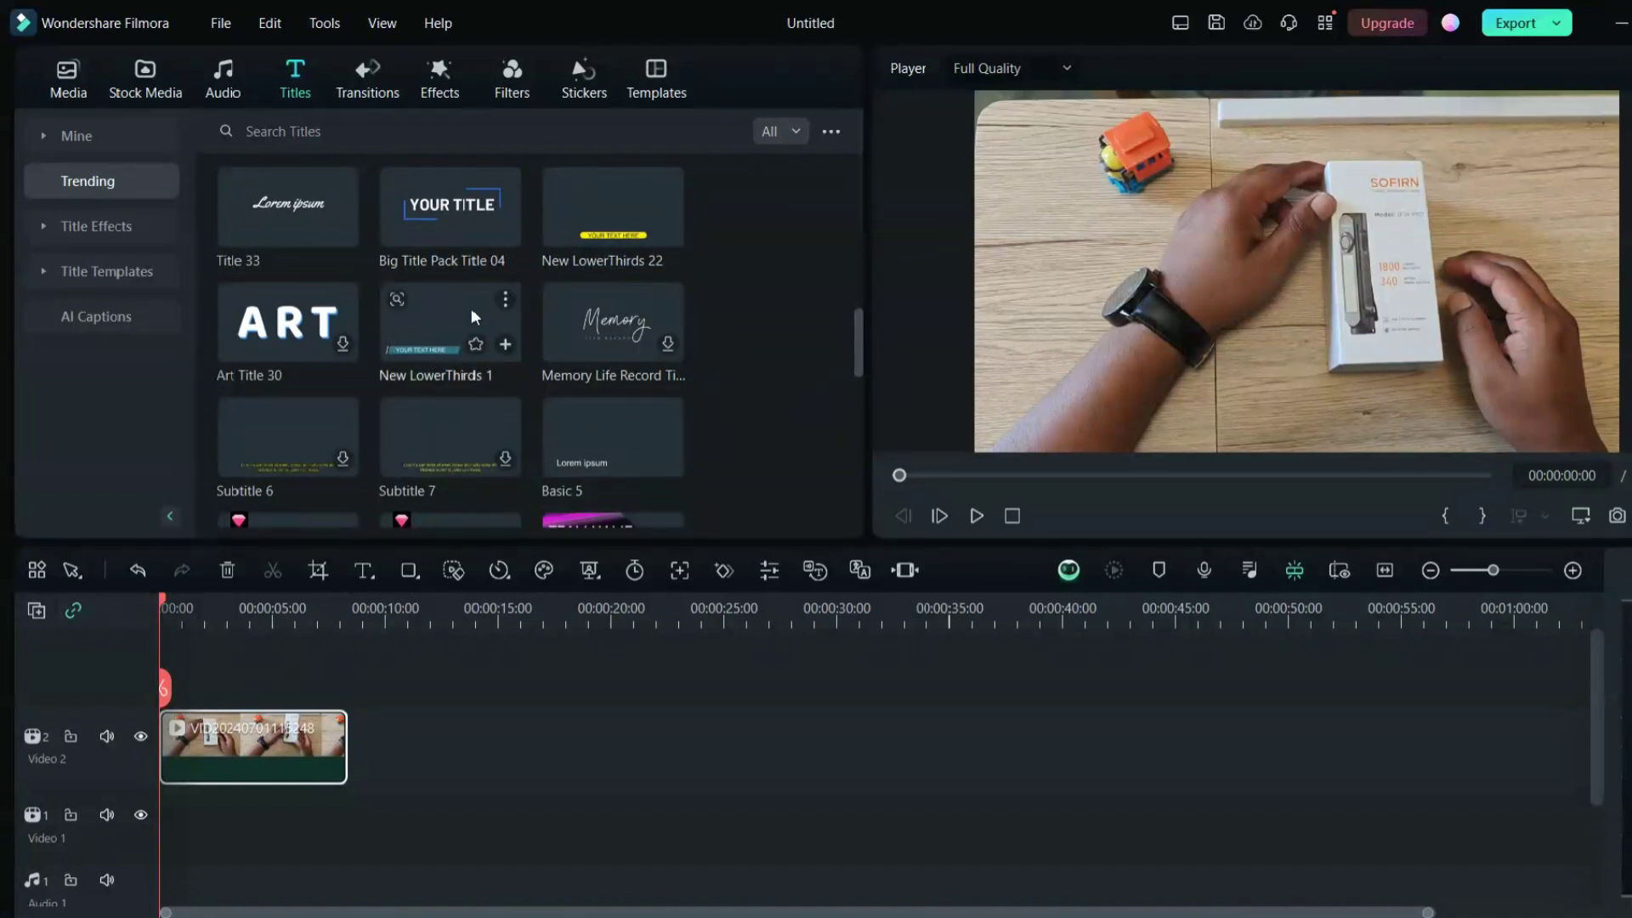
{"action": "scroll", "coordinate": [503, 338], "scroll_direction": "down", "scroll_amount": 4}
{"action": "scroll", "coordinate": [420, 323], "scroll_direction": "up", "scroll_amount": 2}
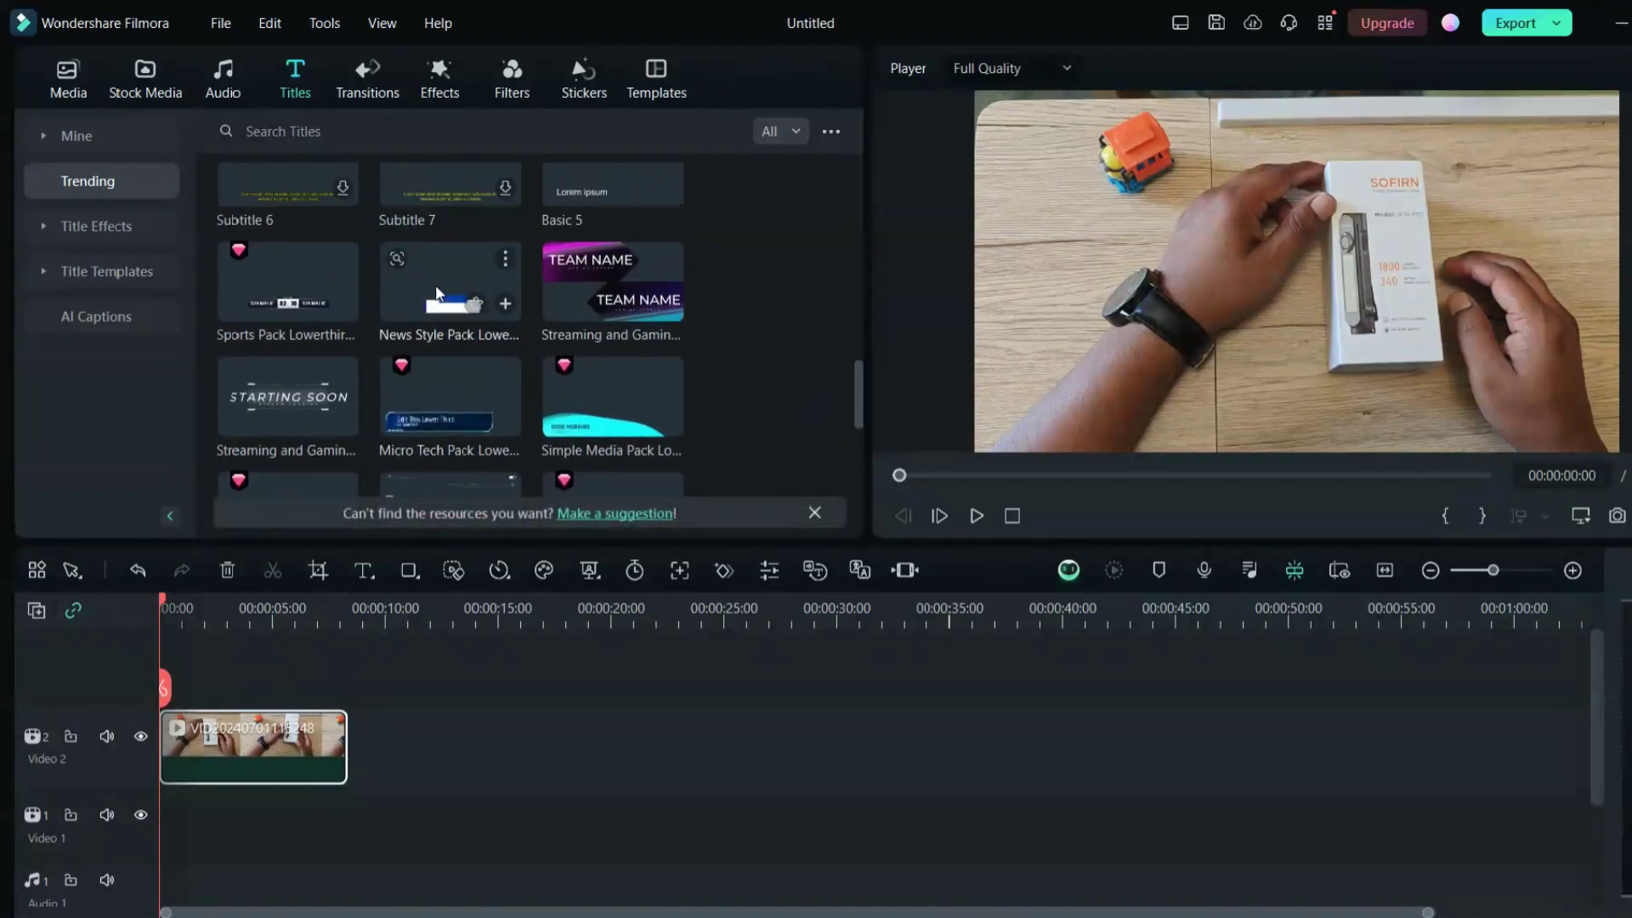
Step: Preview the News Style, Streaming and Gaming and Simple Media Pack titles, then stop playback
{"action": "left_click", "coordinate": [420, 316]}
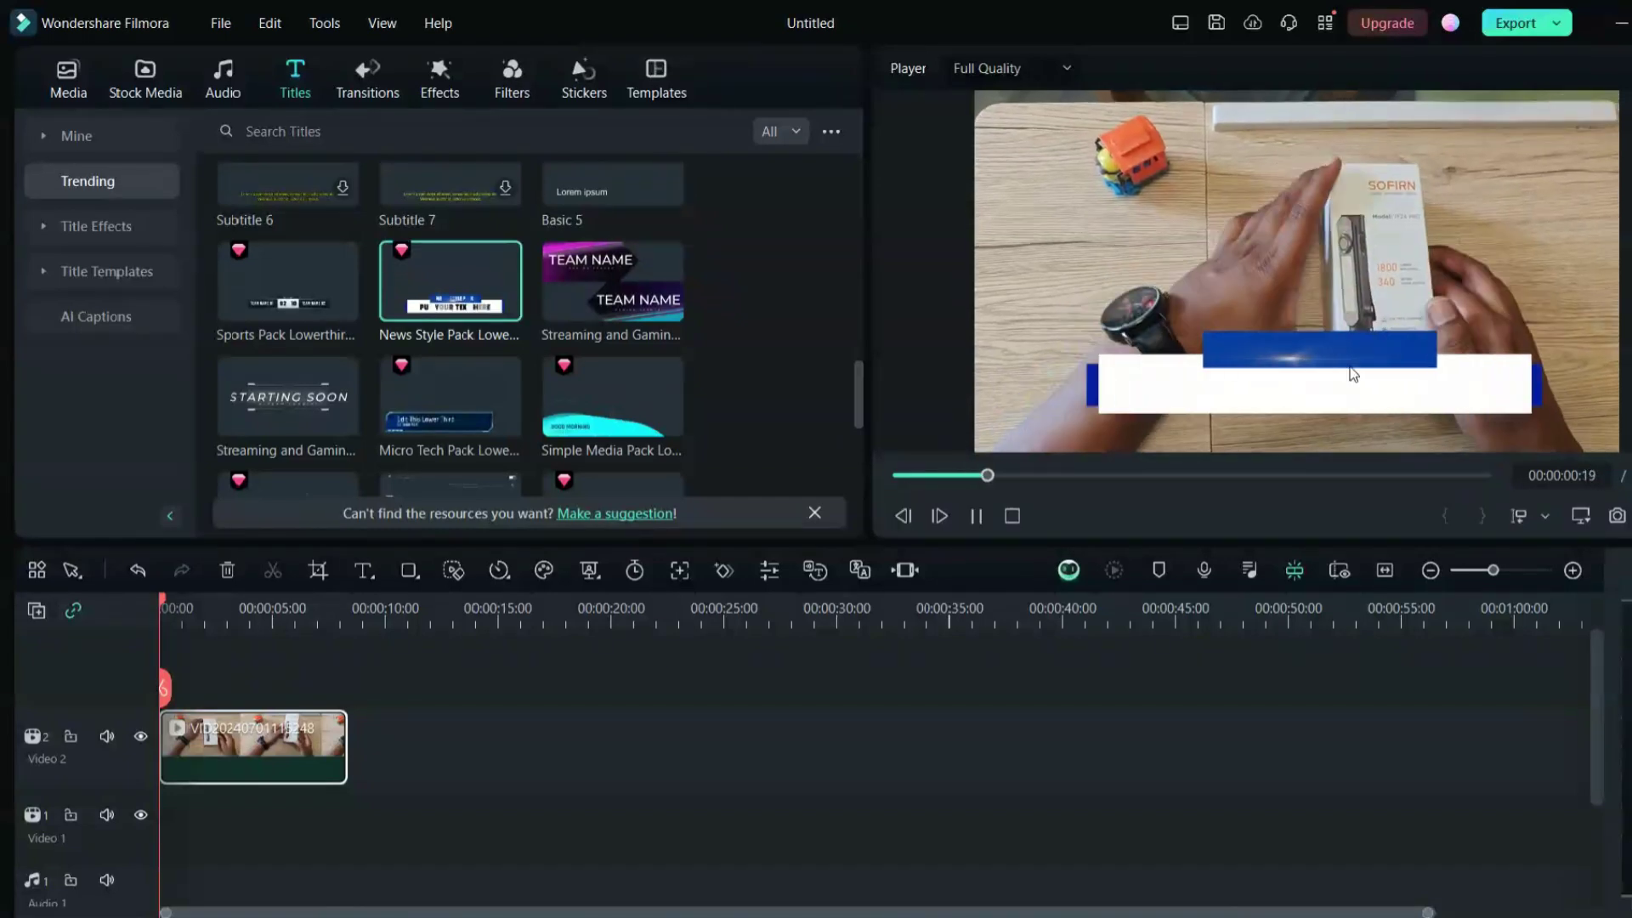
{"action": "left_click", "coordinate": [572, 297]}
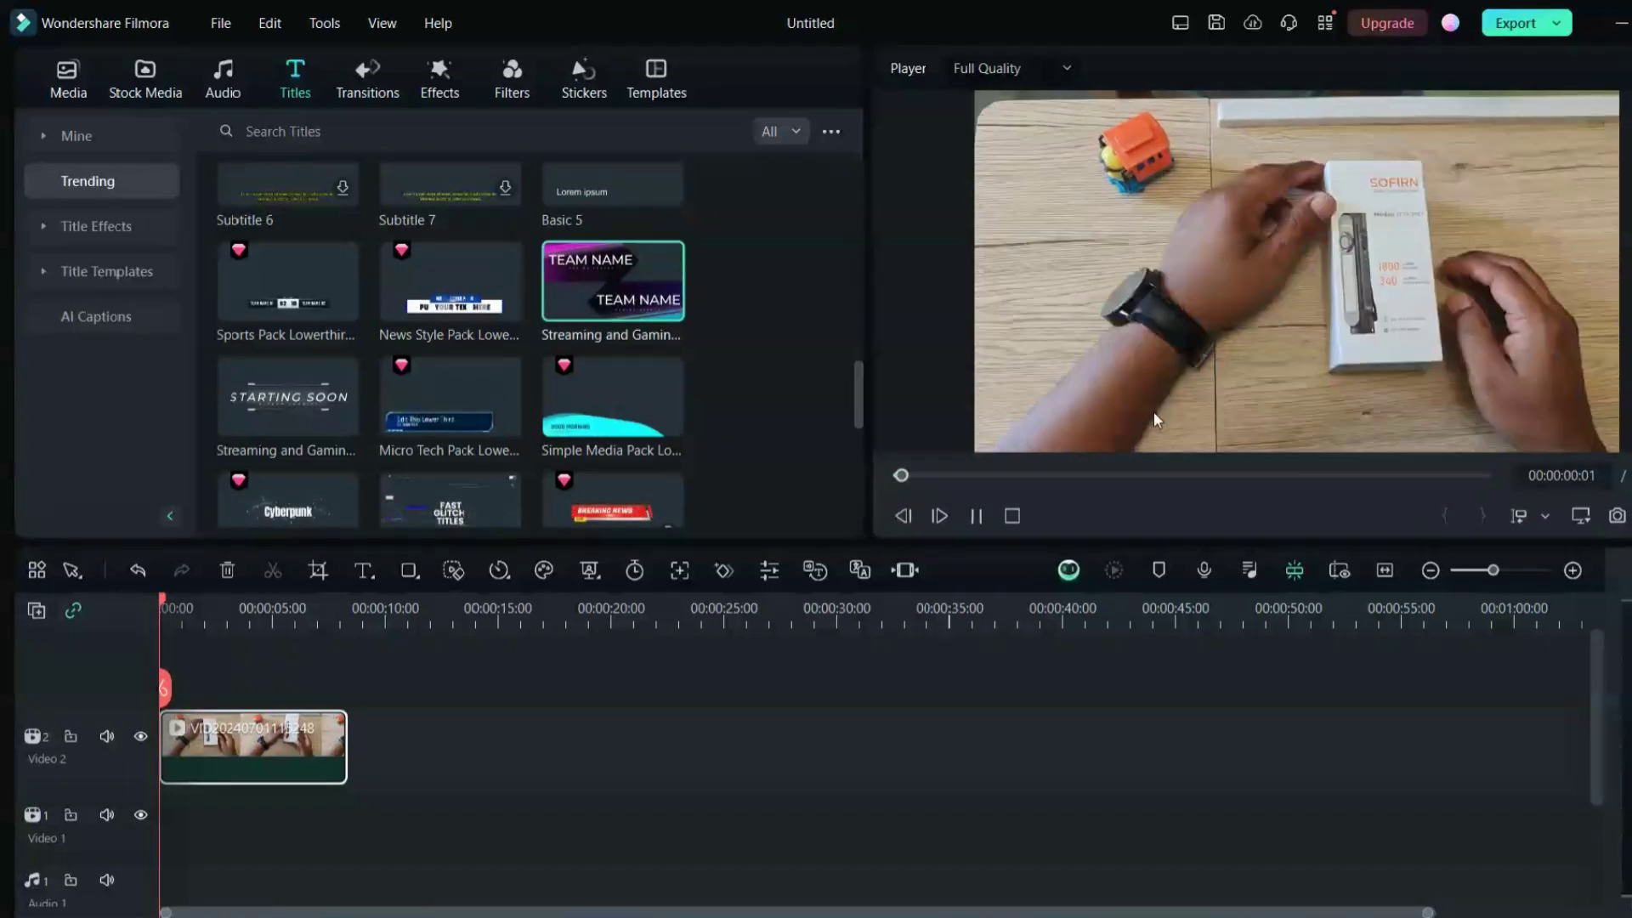
{"action": "left_click", "coordinate": [599, 395]}
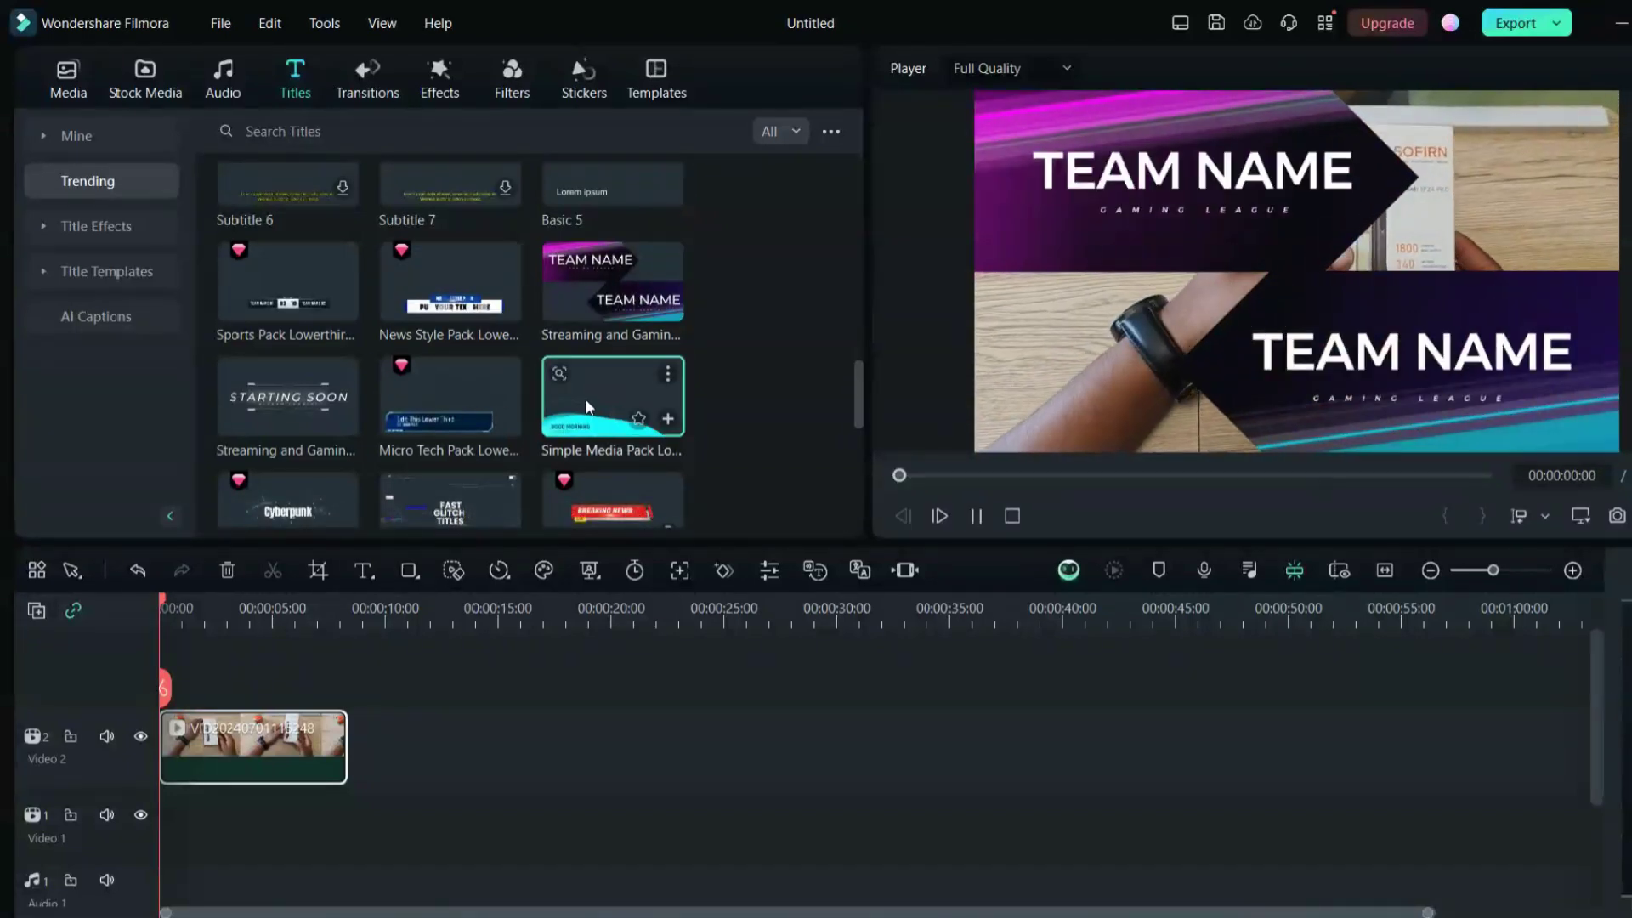
{"action": "mouse_move", "coordinate": [625, 477]}
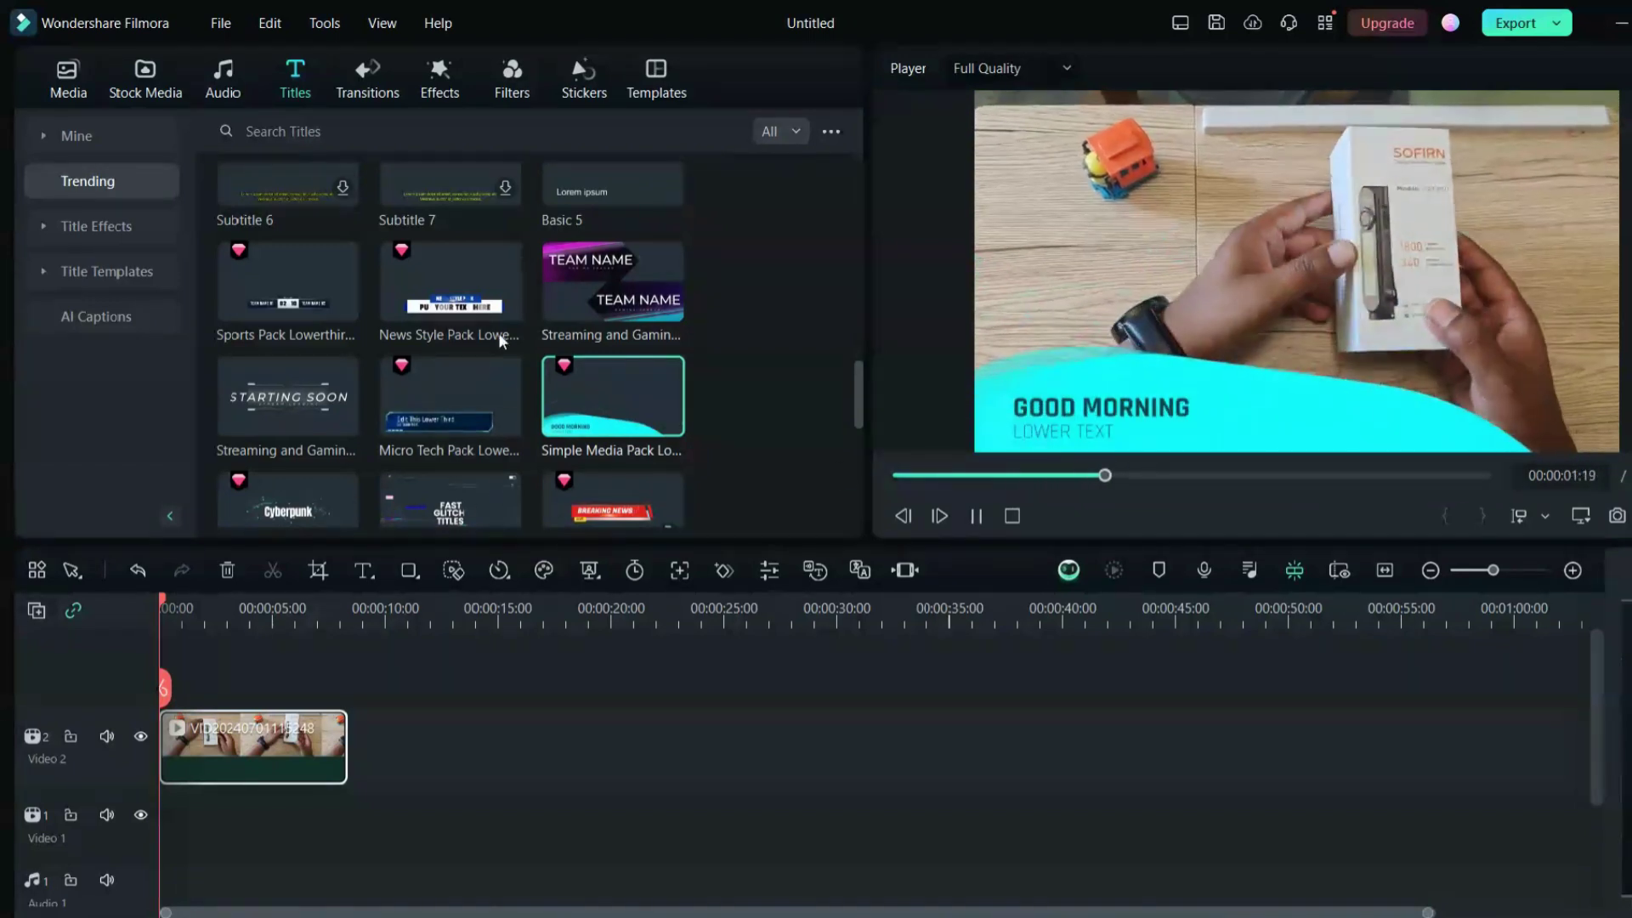
{"action": "left_click", "coordinate": [158, 596]}
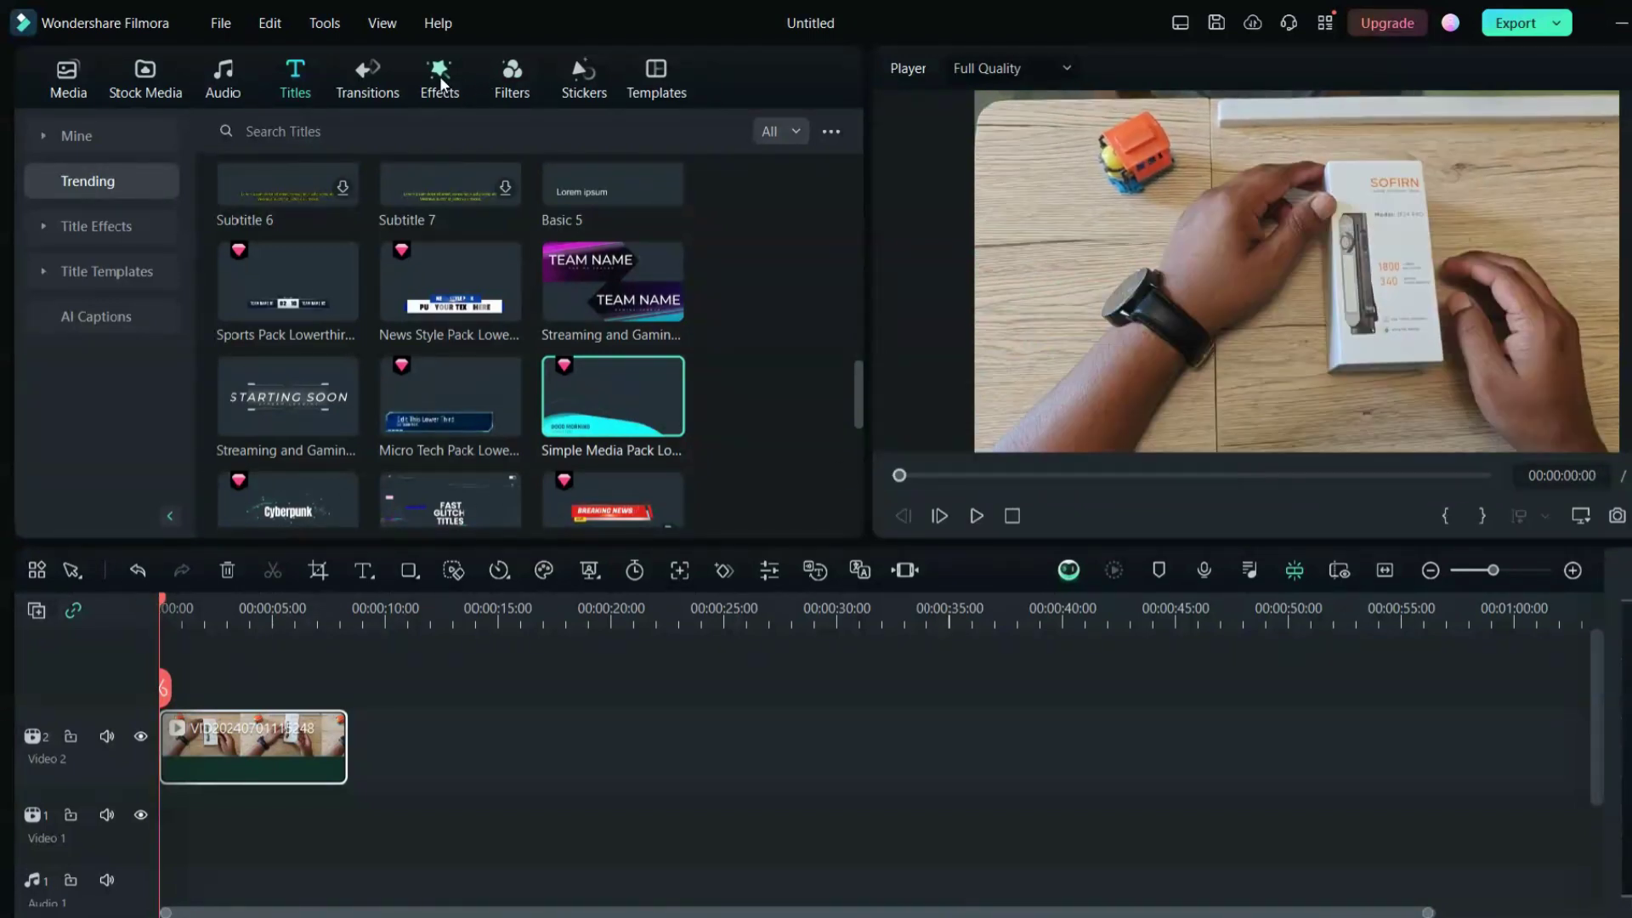
{"action": "left_click", "coordinate": [441, 75]}
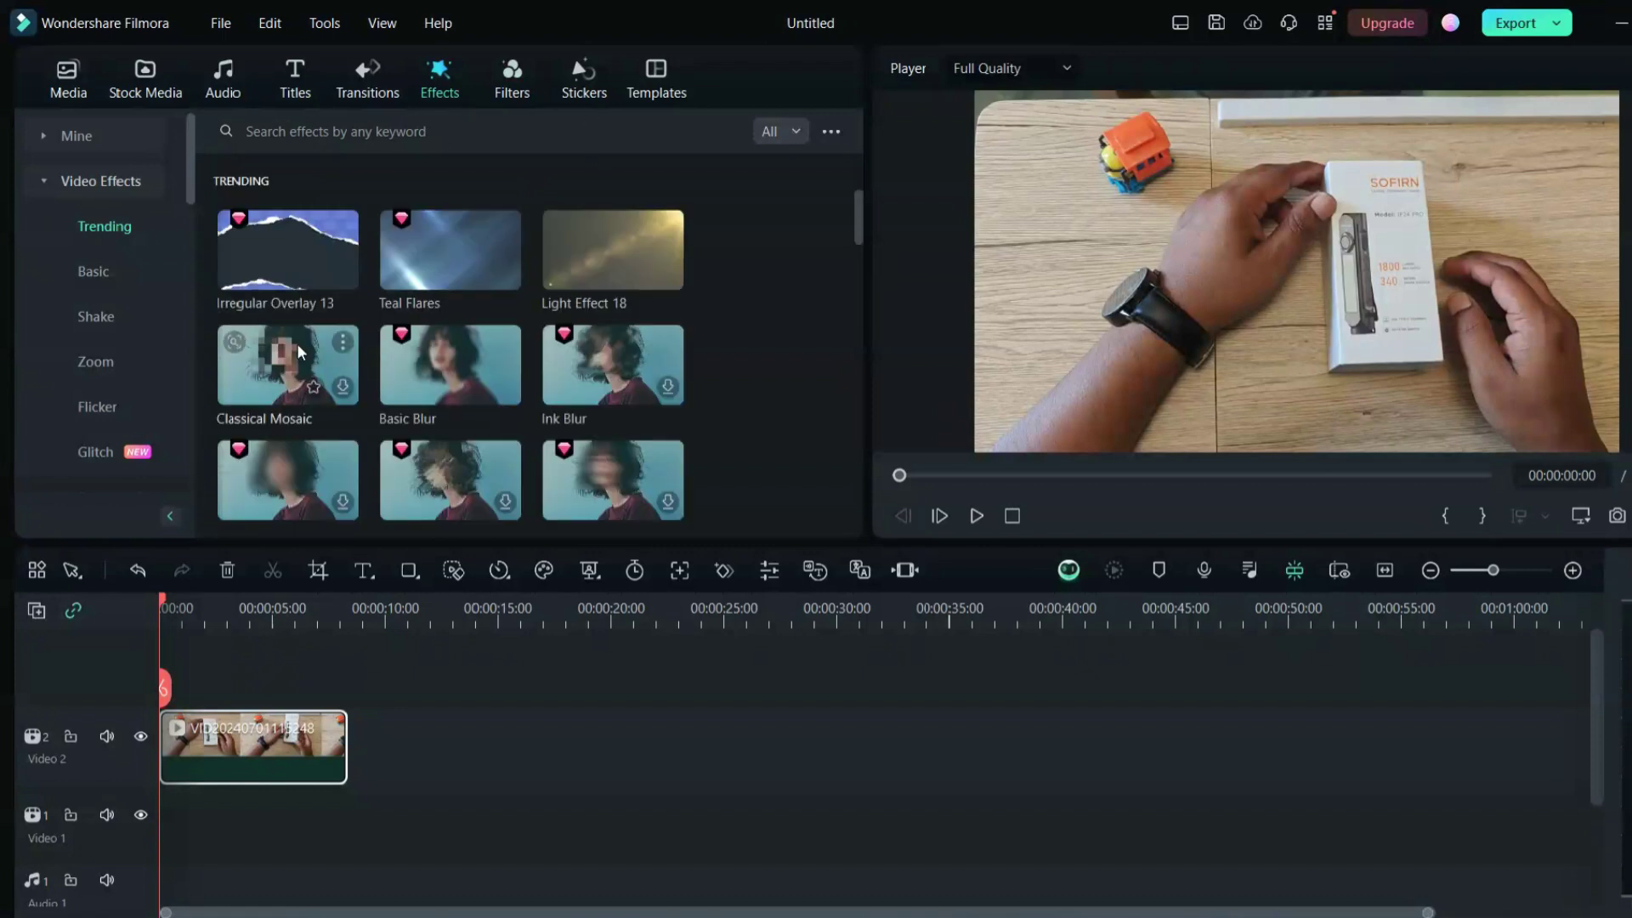
{"action": "left_click", "coordinate": [288, 255]}
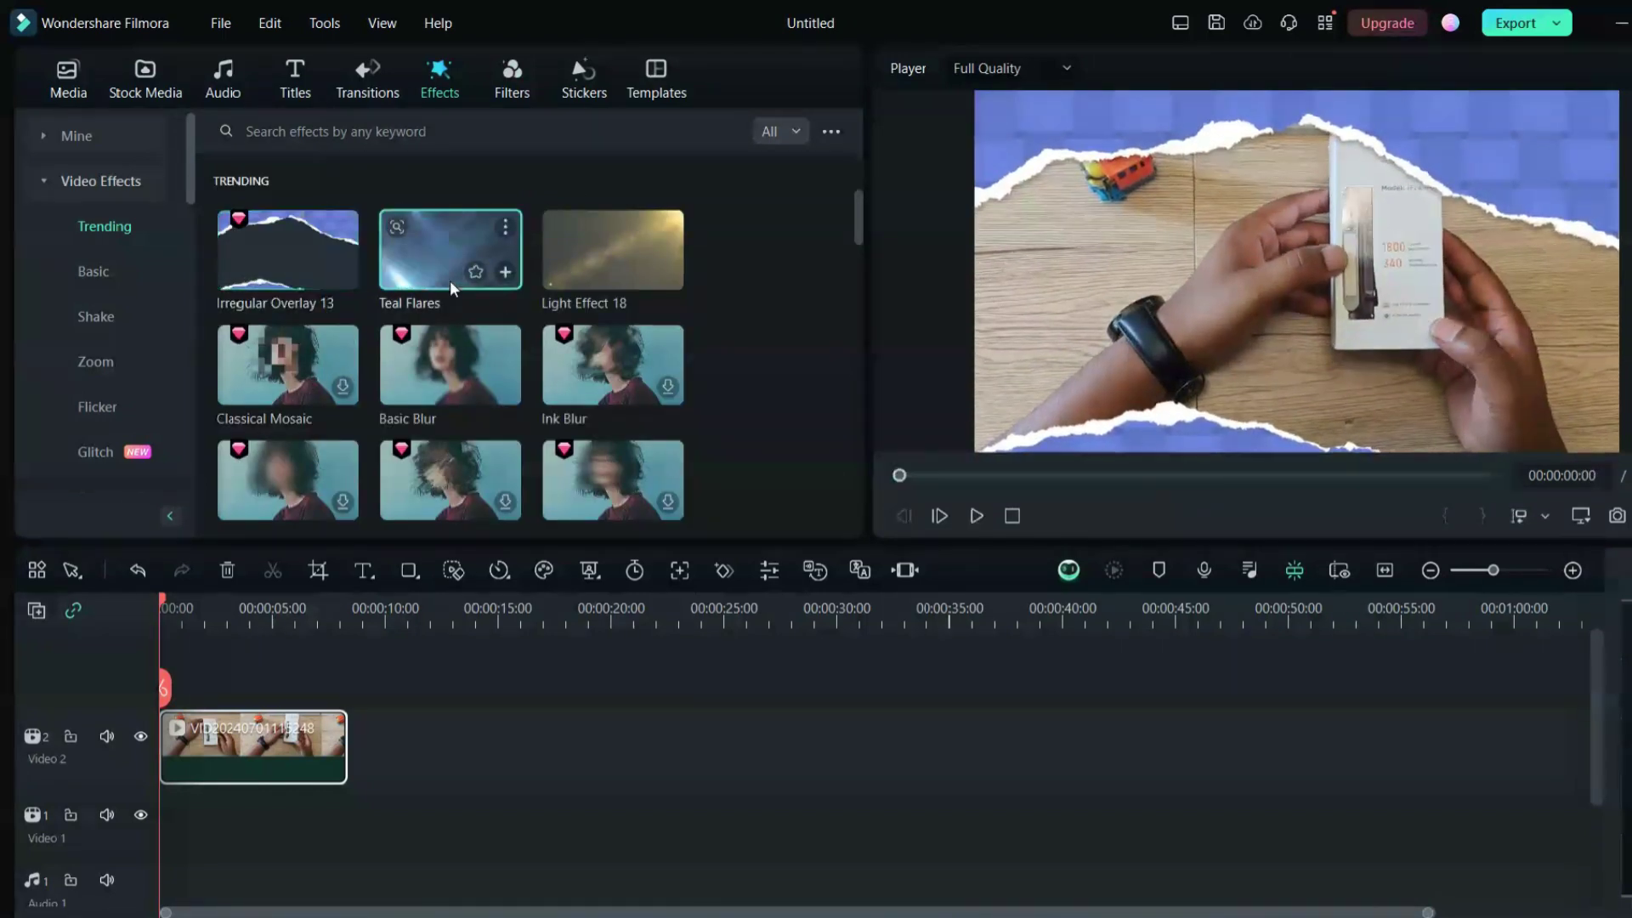
{"action": "left_click", "coordinate": [450, 279]}
{"action": "left_click", "coordinate": [553, 241]}
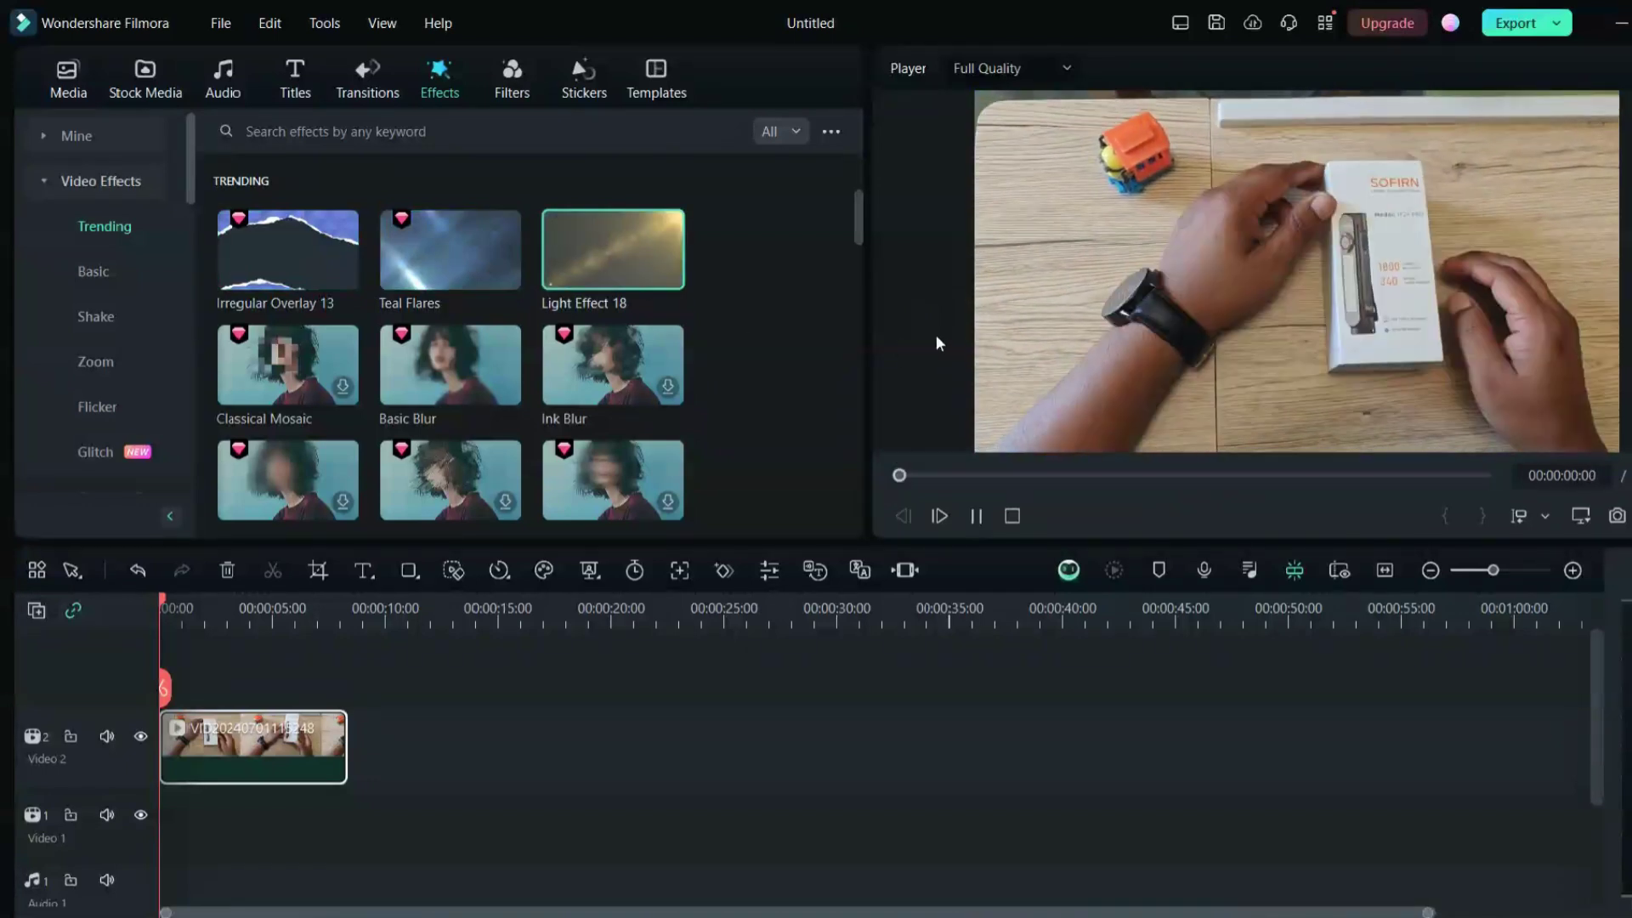
{"action": "mouse_move", "coordinate": [476, 390]}
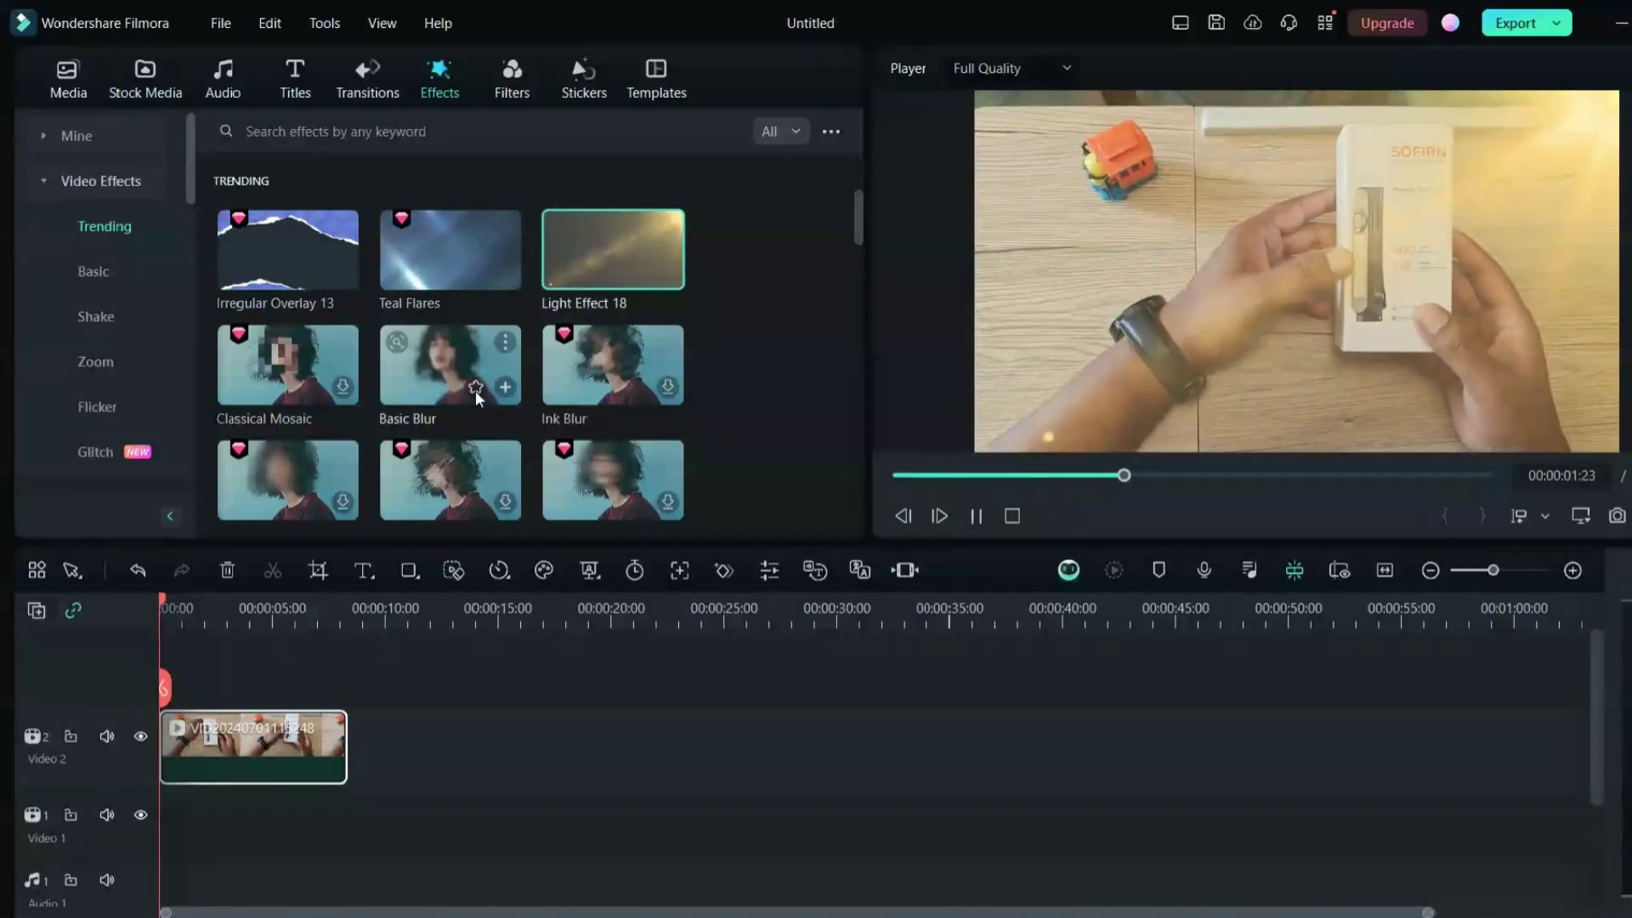
{"action": "left_click", "coordinate": [565, 373]}
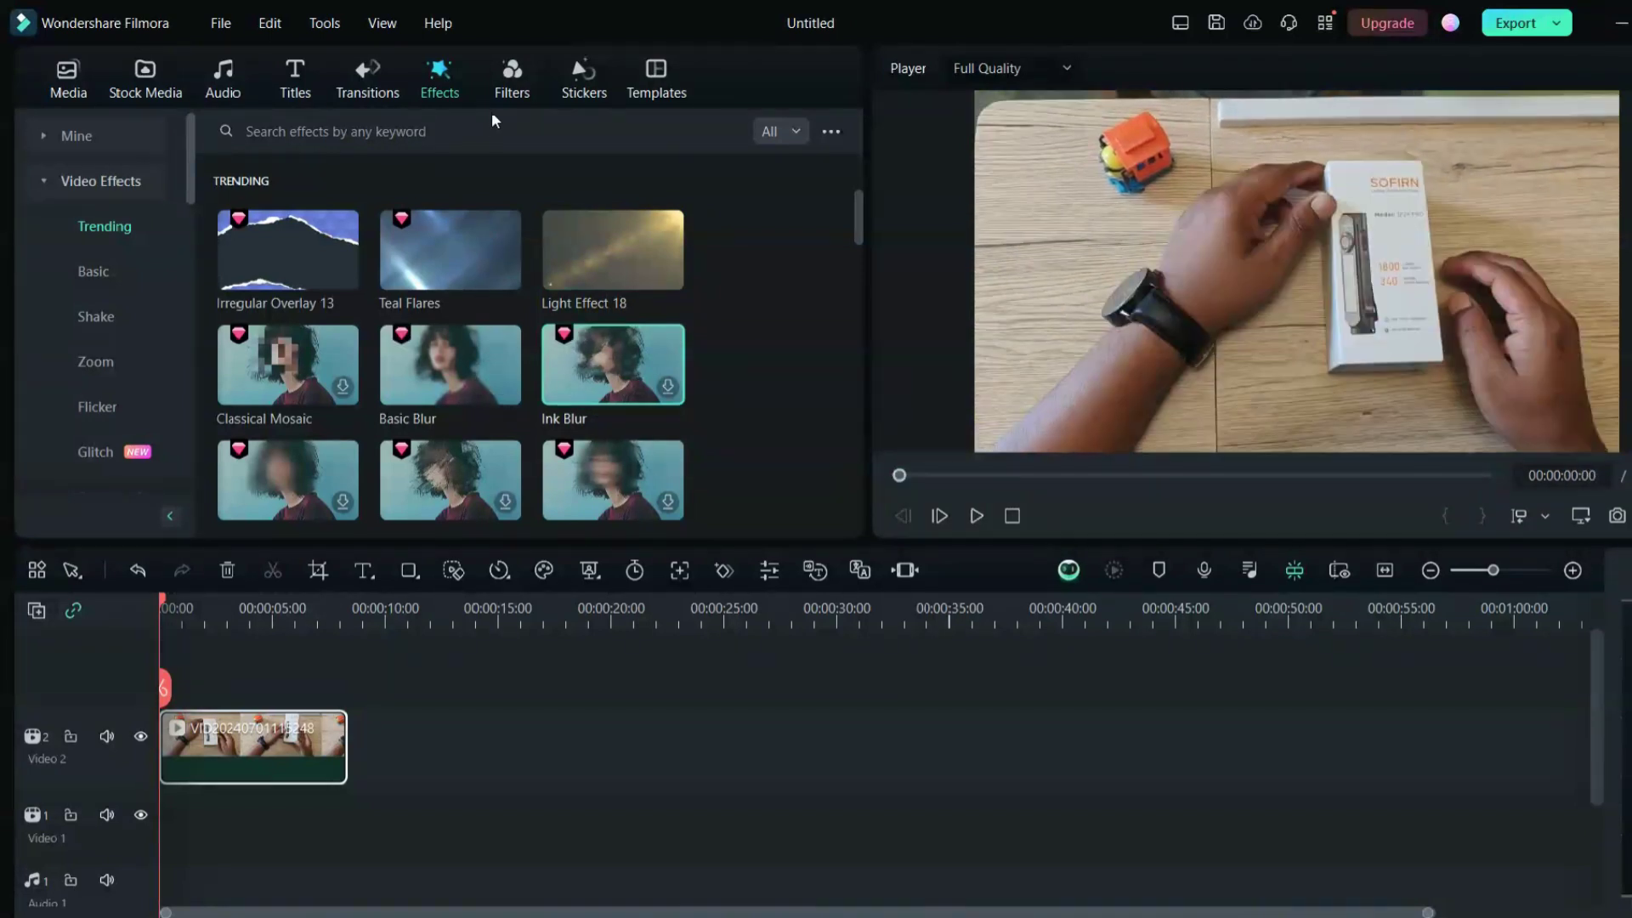
{"action": "left_click", "coordinate": [494, 72]}
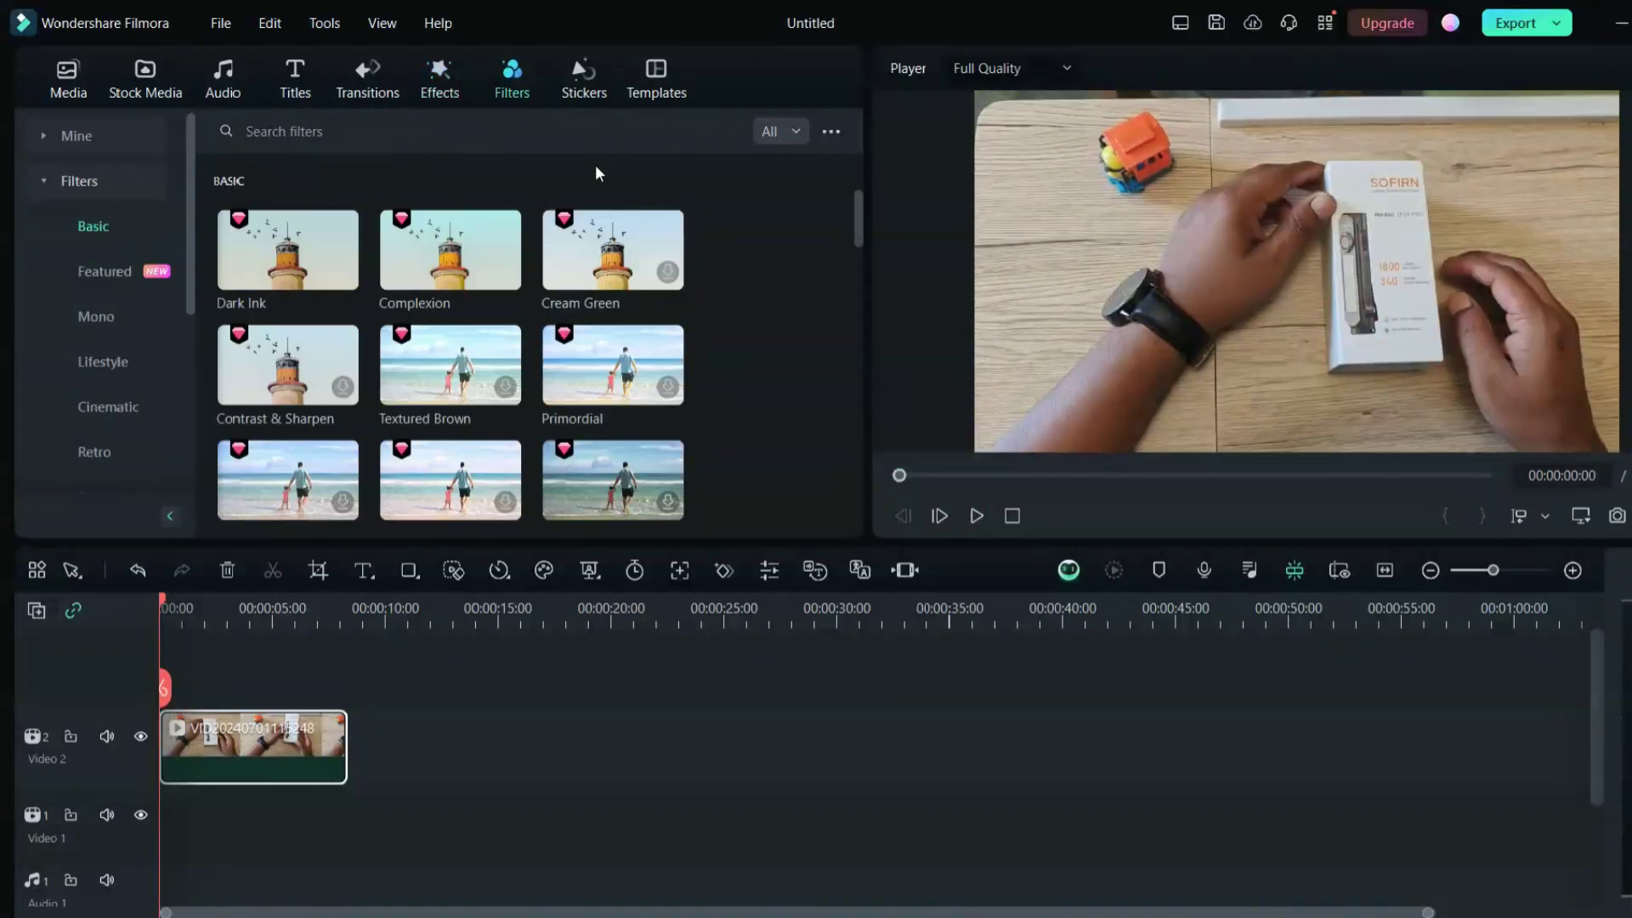
{"action": "left_click", "coordinate": [568, 88]}
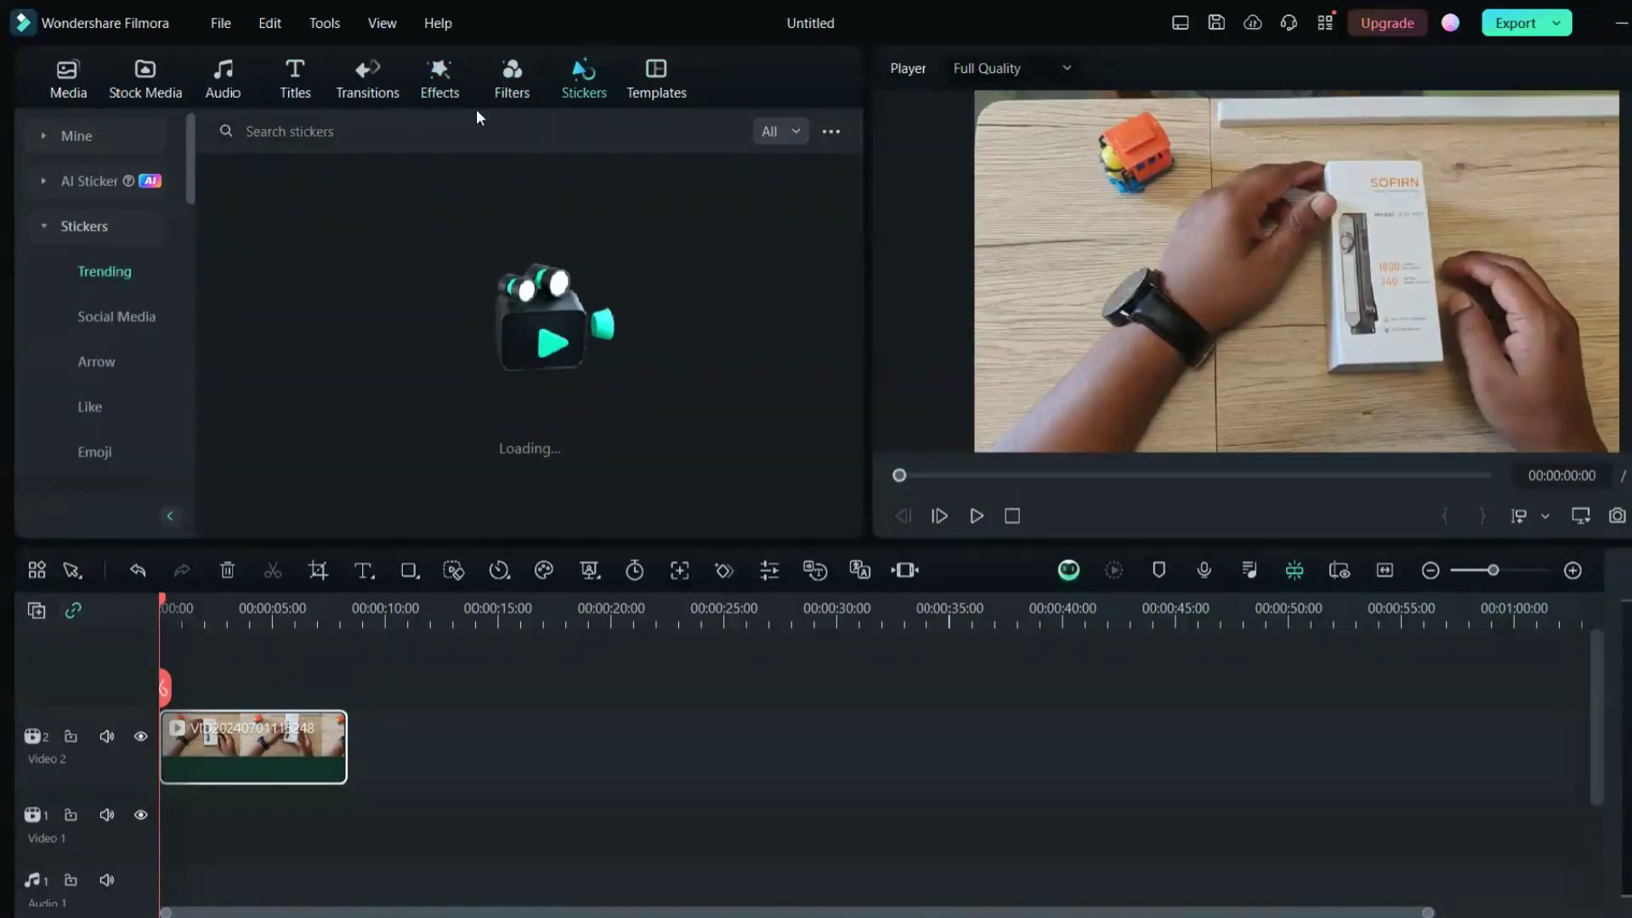
{"action": "left_click", "coordinate": [294, 83]}
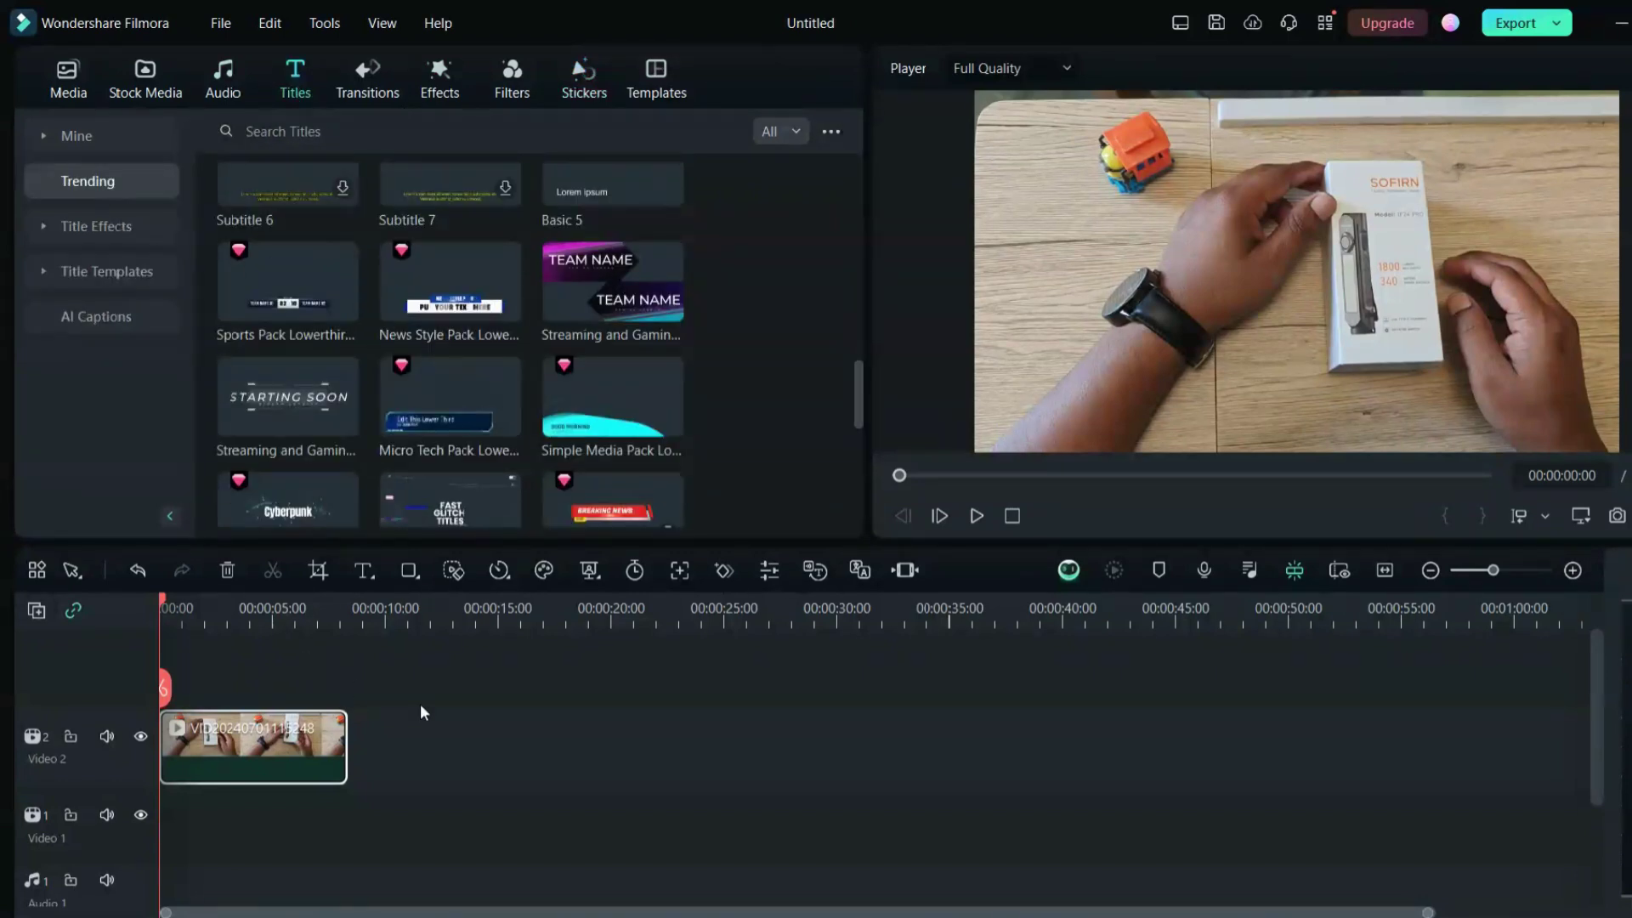
Step: Preview Ink Title 1, then the Plain Text Curve Title 03 and 05 styles
{"action": "scroll", "coordinate": [338, 307], "scroll_direction": "up", "scroll_amount": 4}
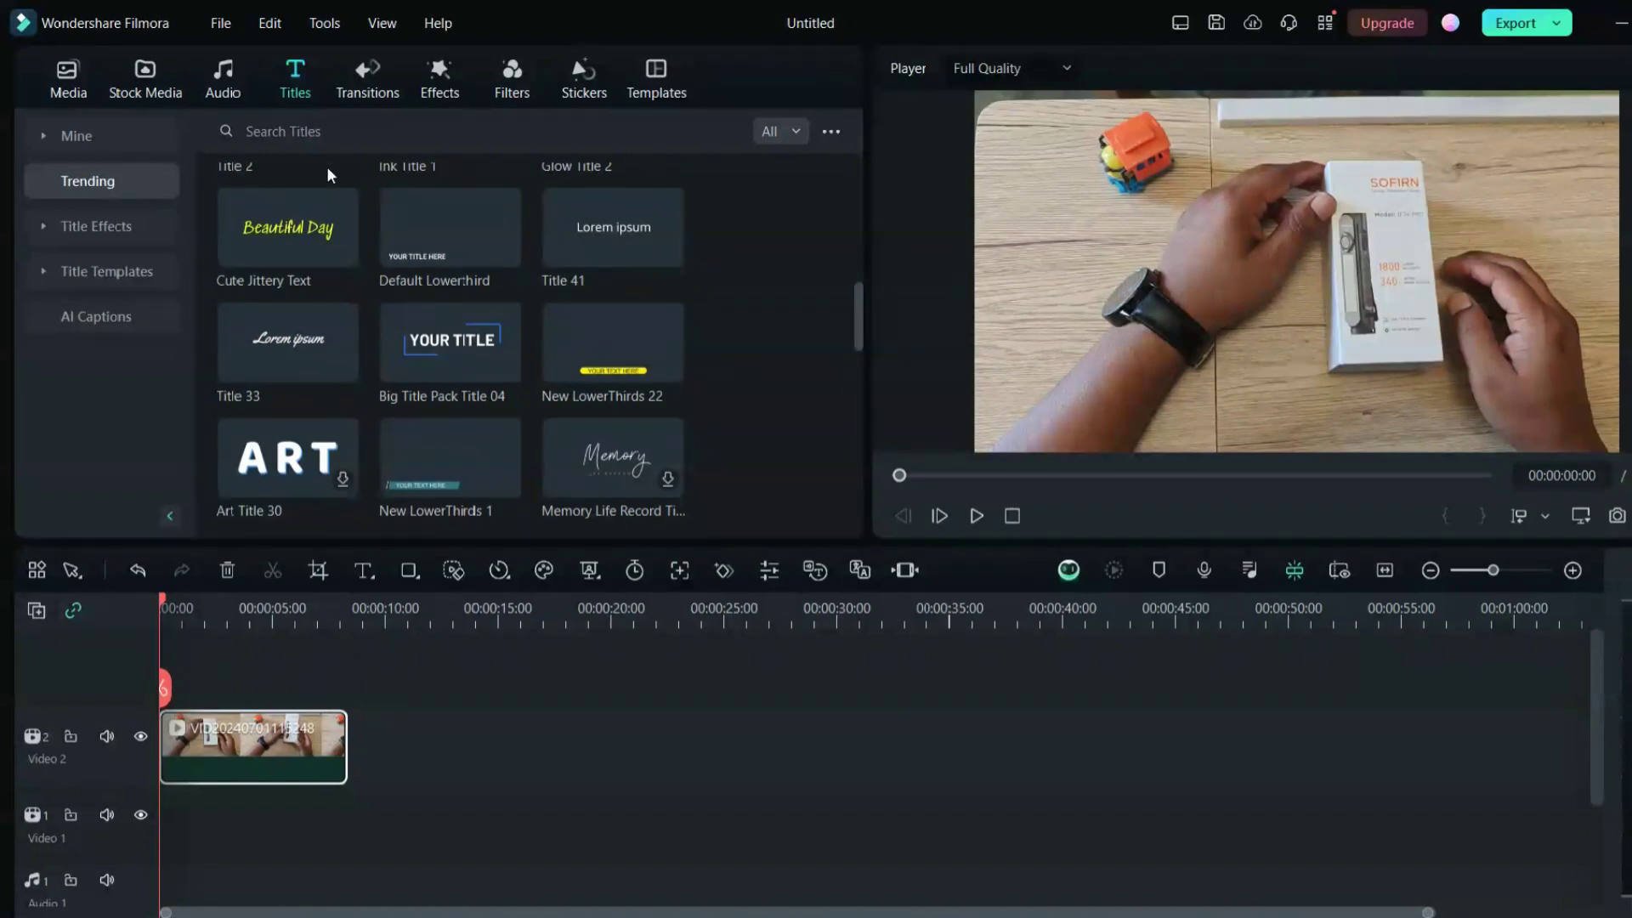
{"action": "scroll", "coordinate": [323, 179], "scroll_direction": "up", "scroll_amount": 2}
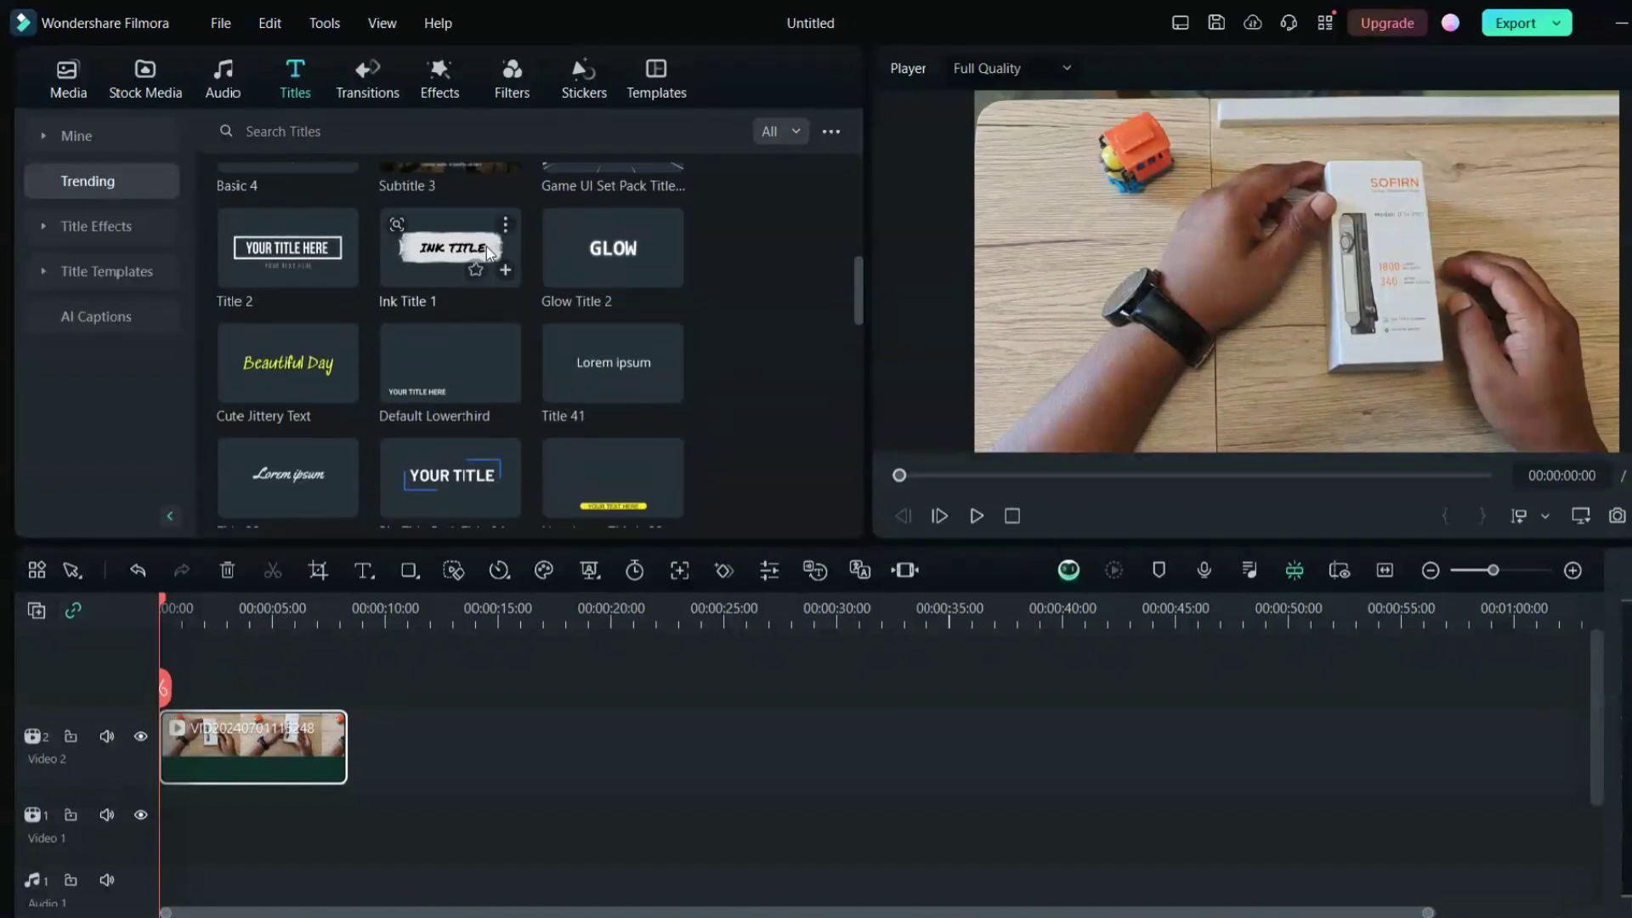
{"action": "scroll", "coordinate": [496, 286], "scroll_direction": "up", "scroll_amount": 2}
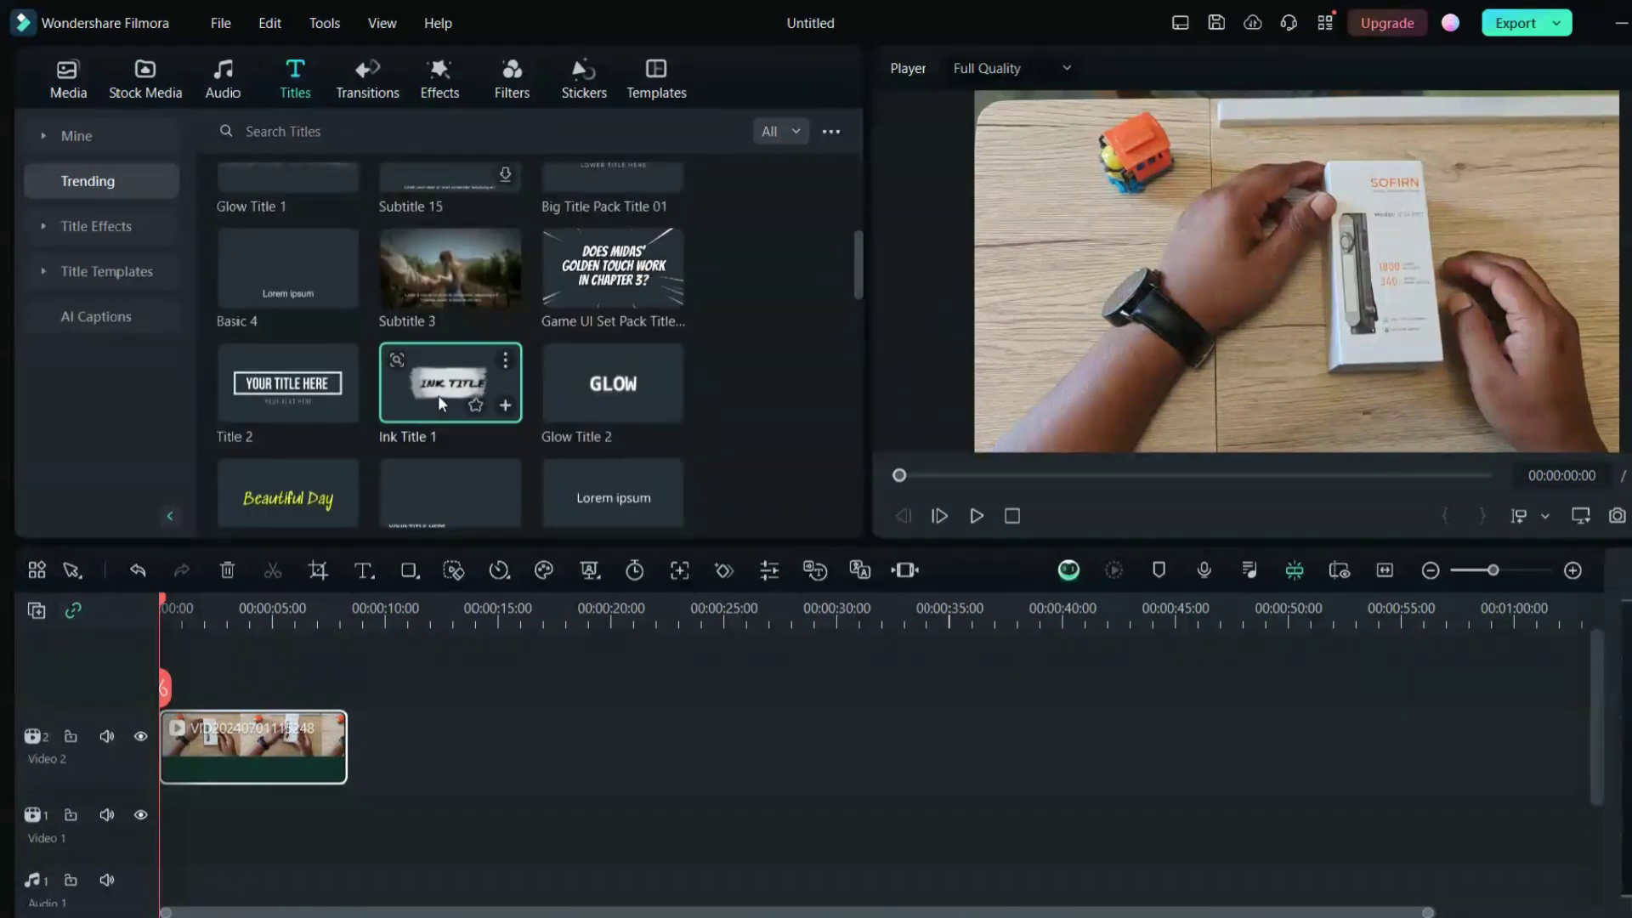
{"action": "mouse_move", "coordinate": [439, 398]}
{"action": "left_mouse_down"}
{"action": "mouse_move", "coordinate": [508, 436]}
{"action": "mouse_move", "coordinate": [432, 425]}
{"action": "mouse_move", "coordinate": [429, 401]}
{"action": "left_mouse_up"}
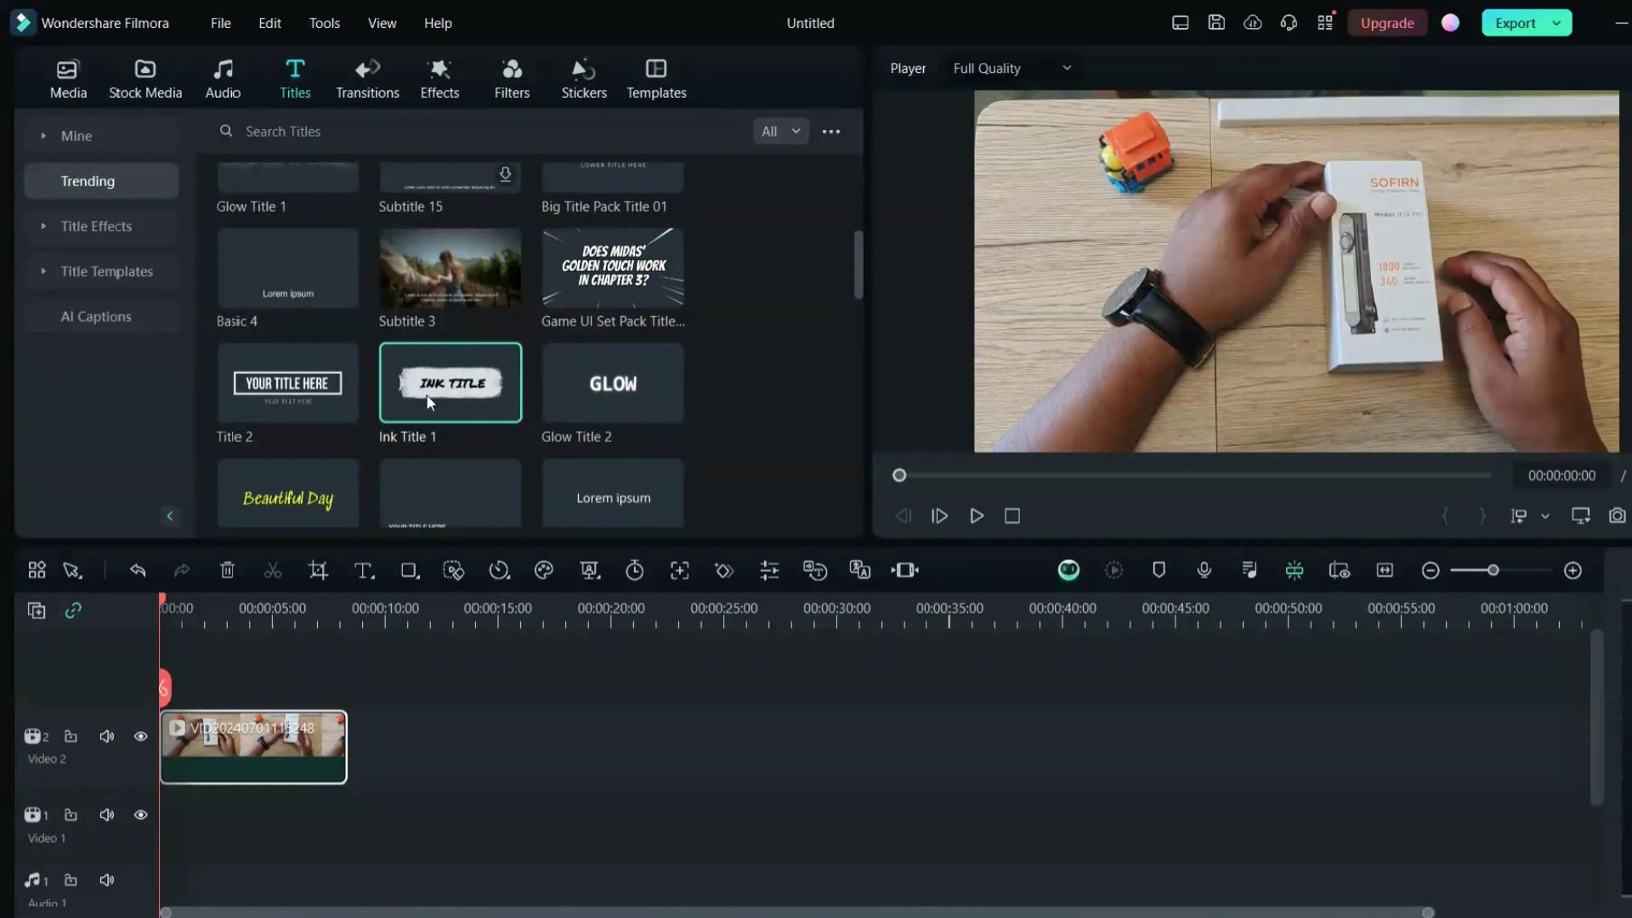
{"action": "left_click", "coordinate": [91, 232]}
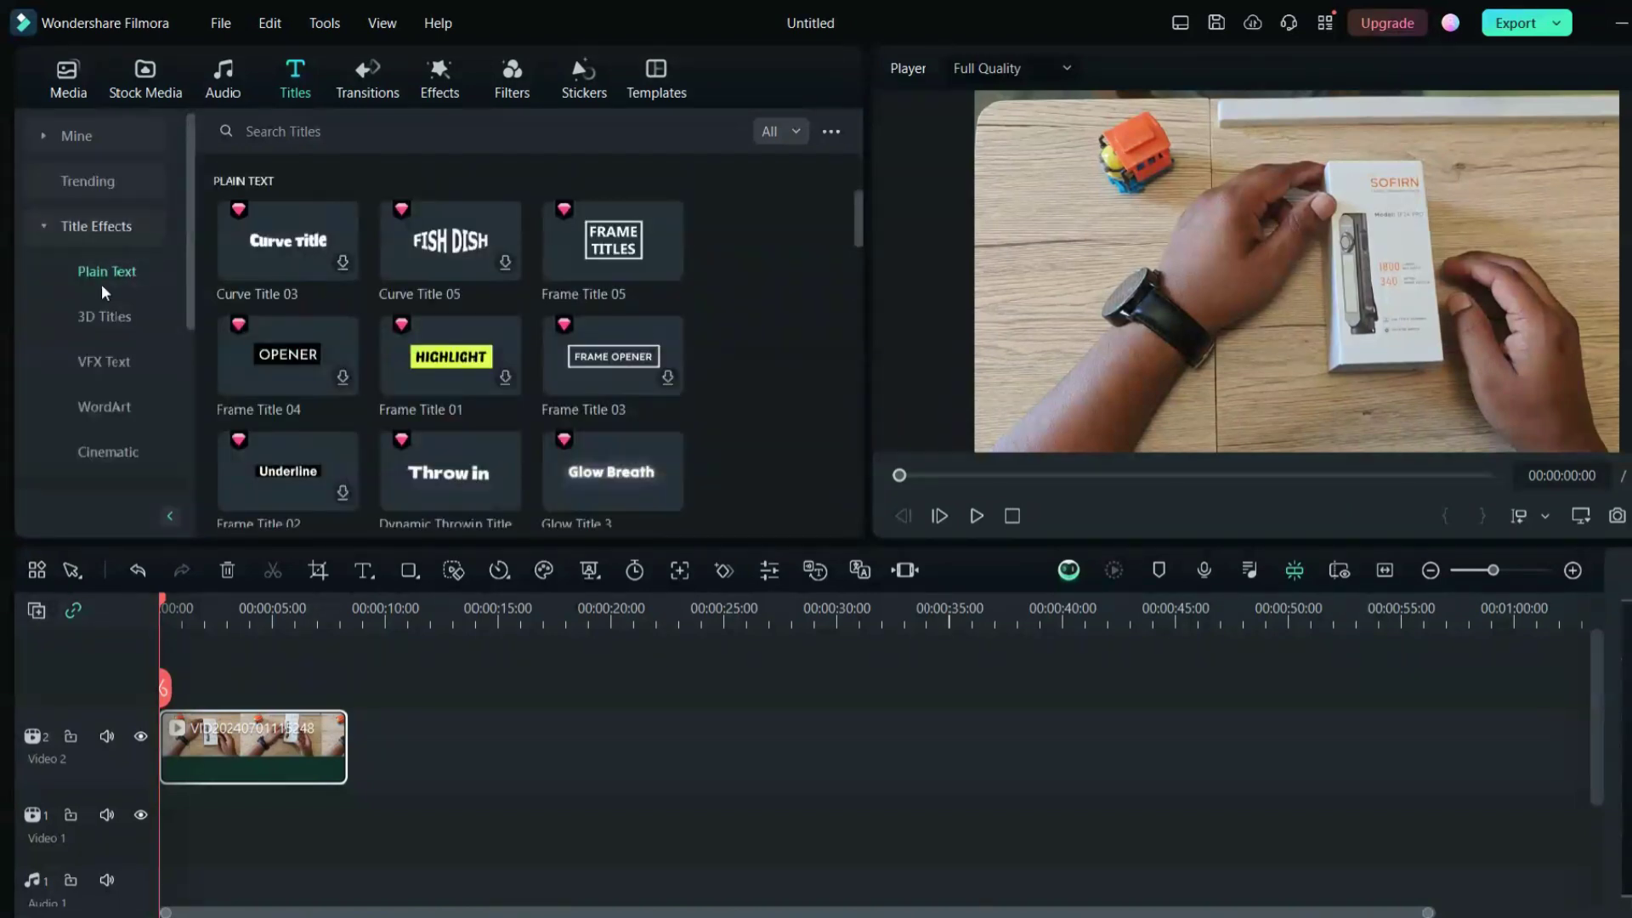
{"action": "left_click", "coordinate": [283, 243]}
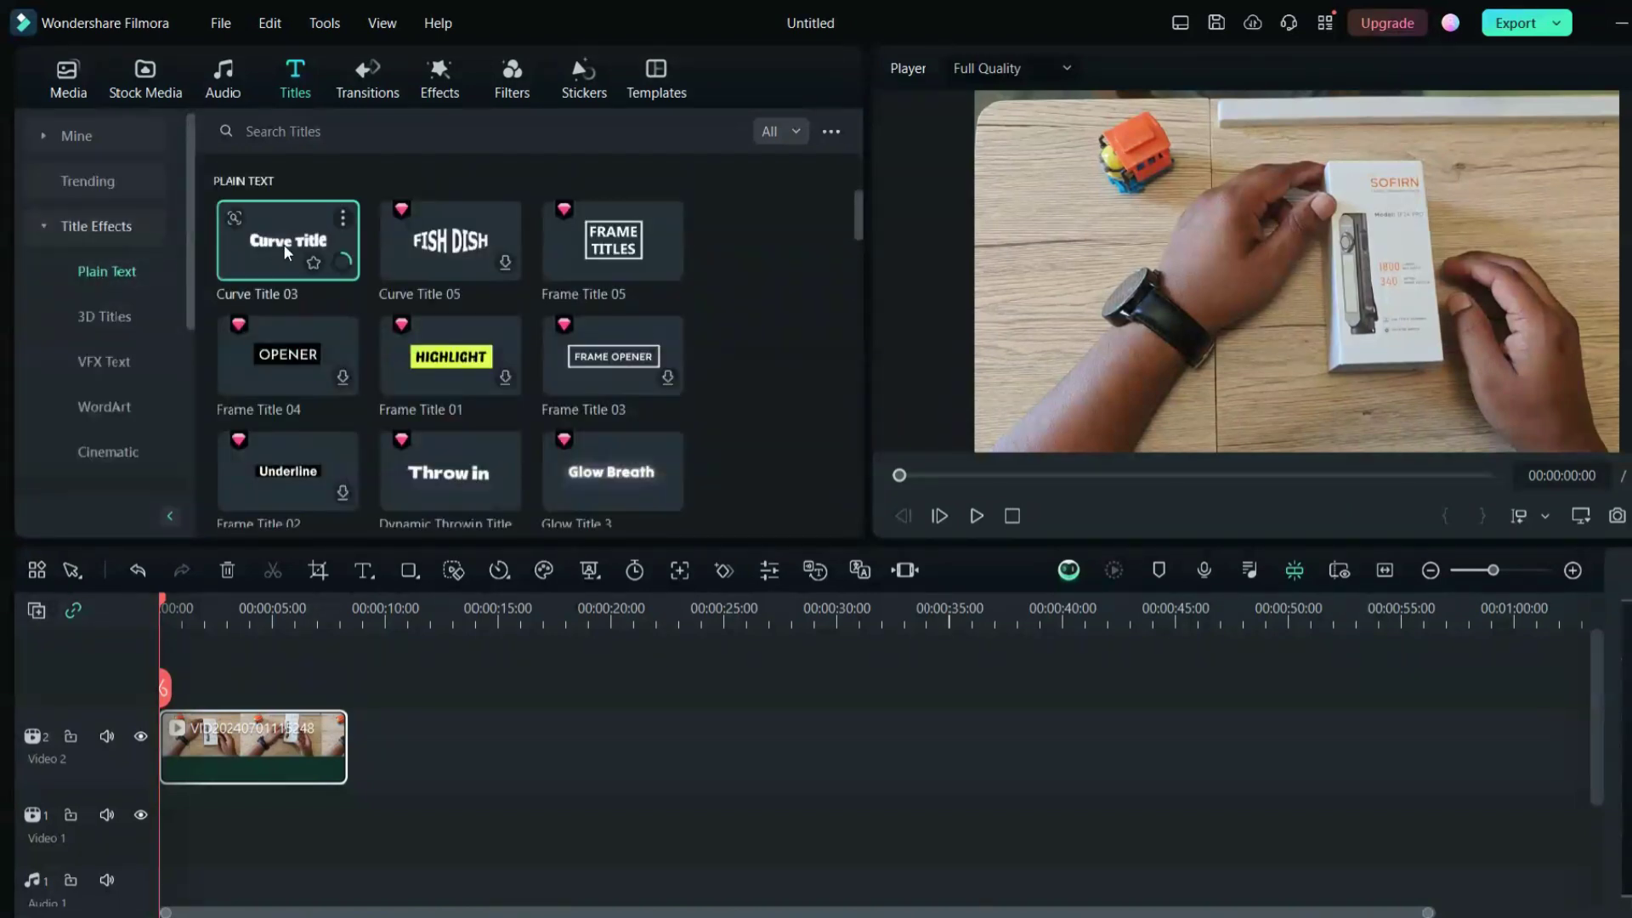
{"action": "left_click", "coordinate": [449, 245]}
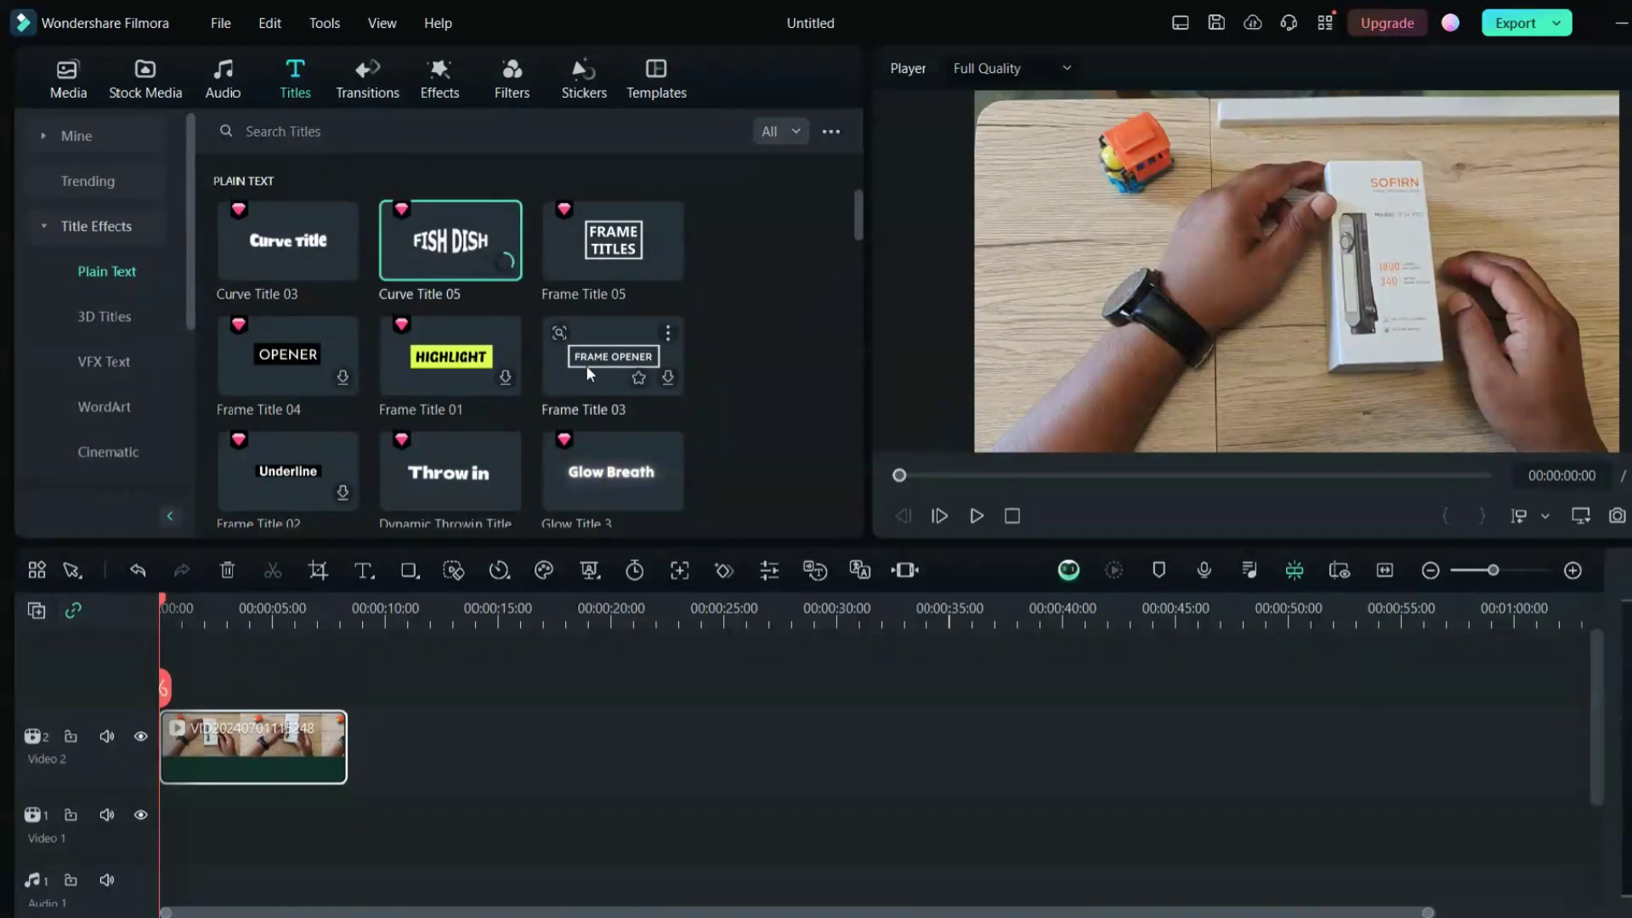
Step: Place the Frame Title 04 'OPENER' title on a new third track at 00:00:00:00
{"action": "left_click", "coordinate": [454, 360]}
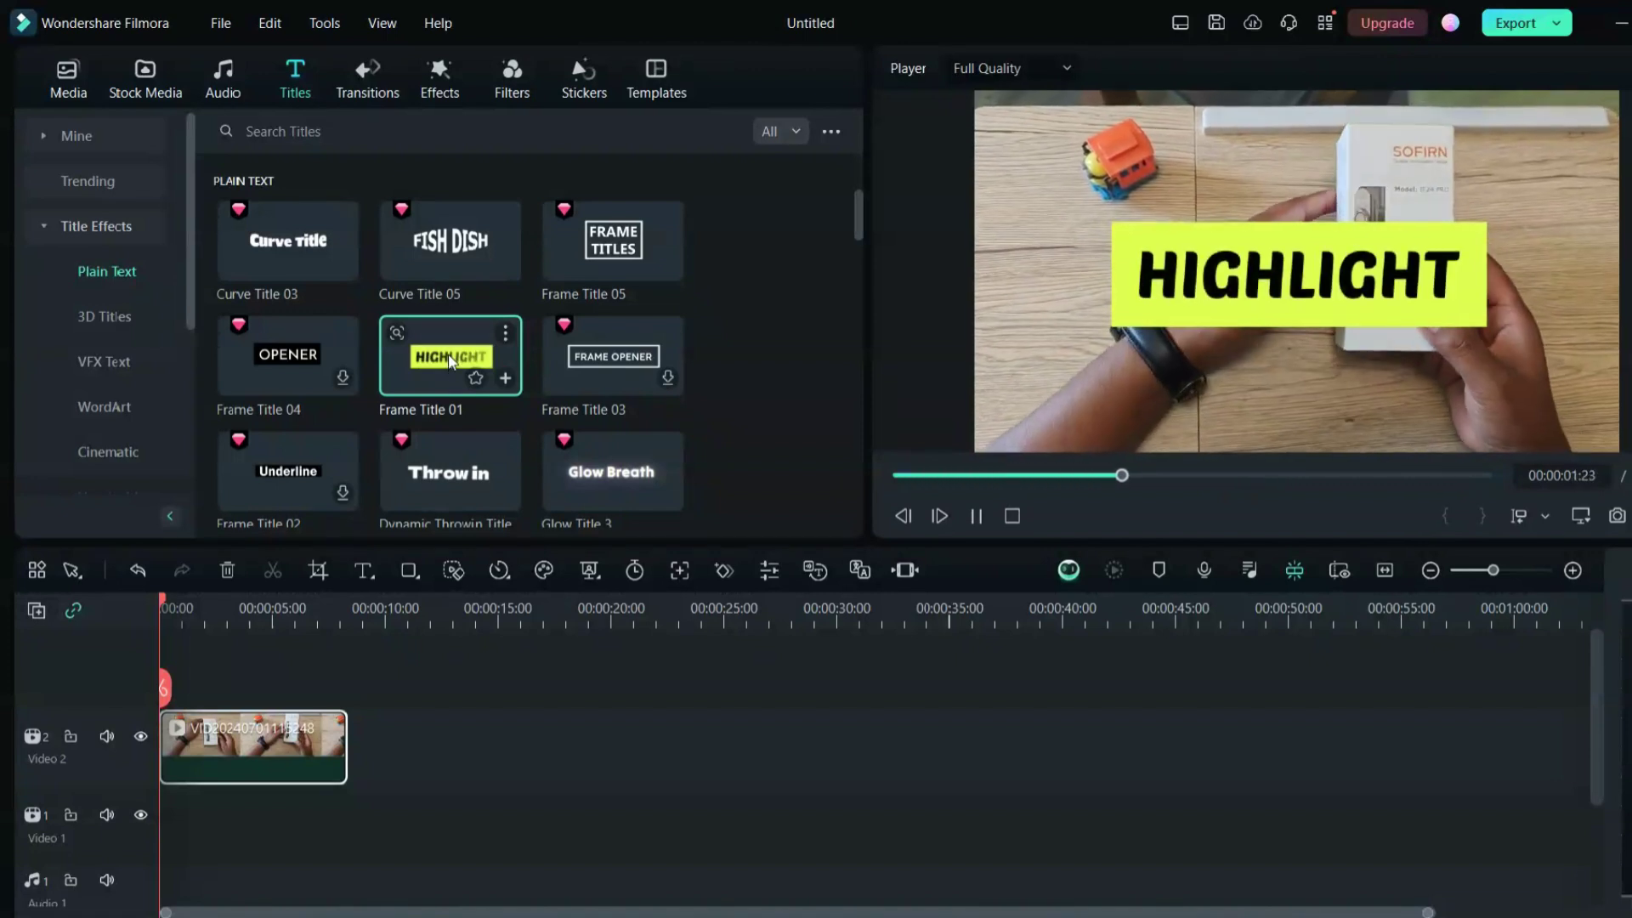
{"action": "left_click", "coordinate": [288, 362]}
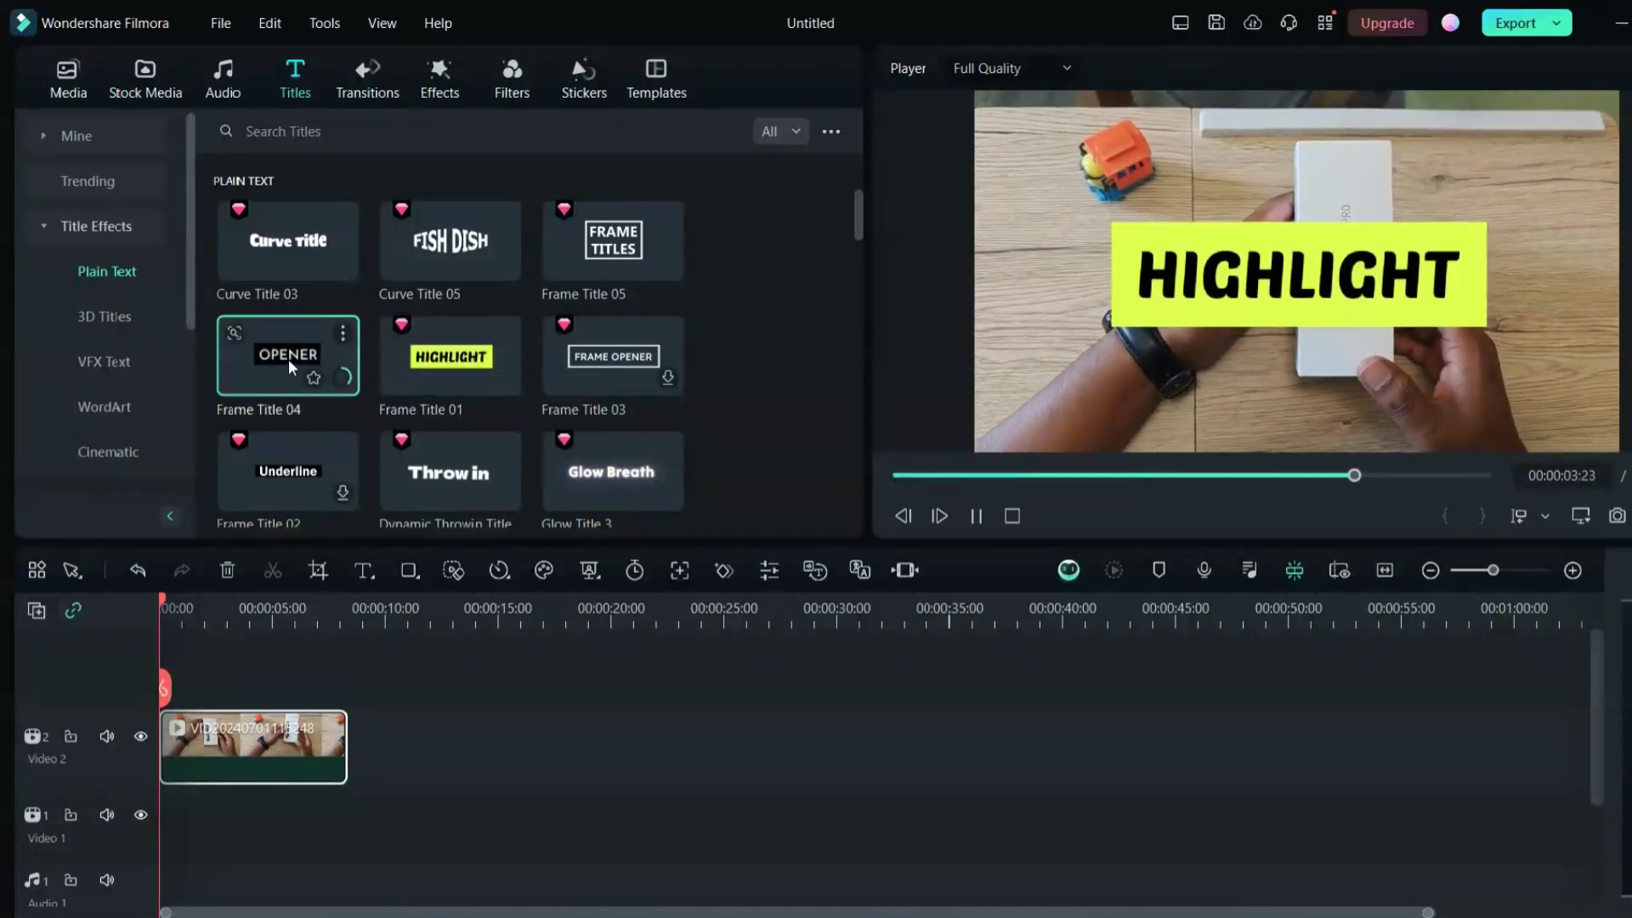
{"action": "left_click_drag", "start_coordinate": [289, 359], "coordinate": [219, 725]}
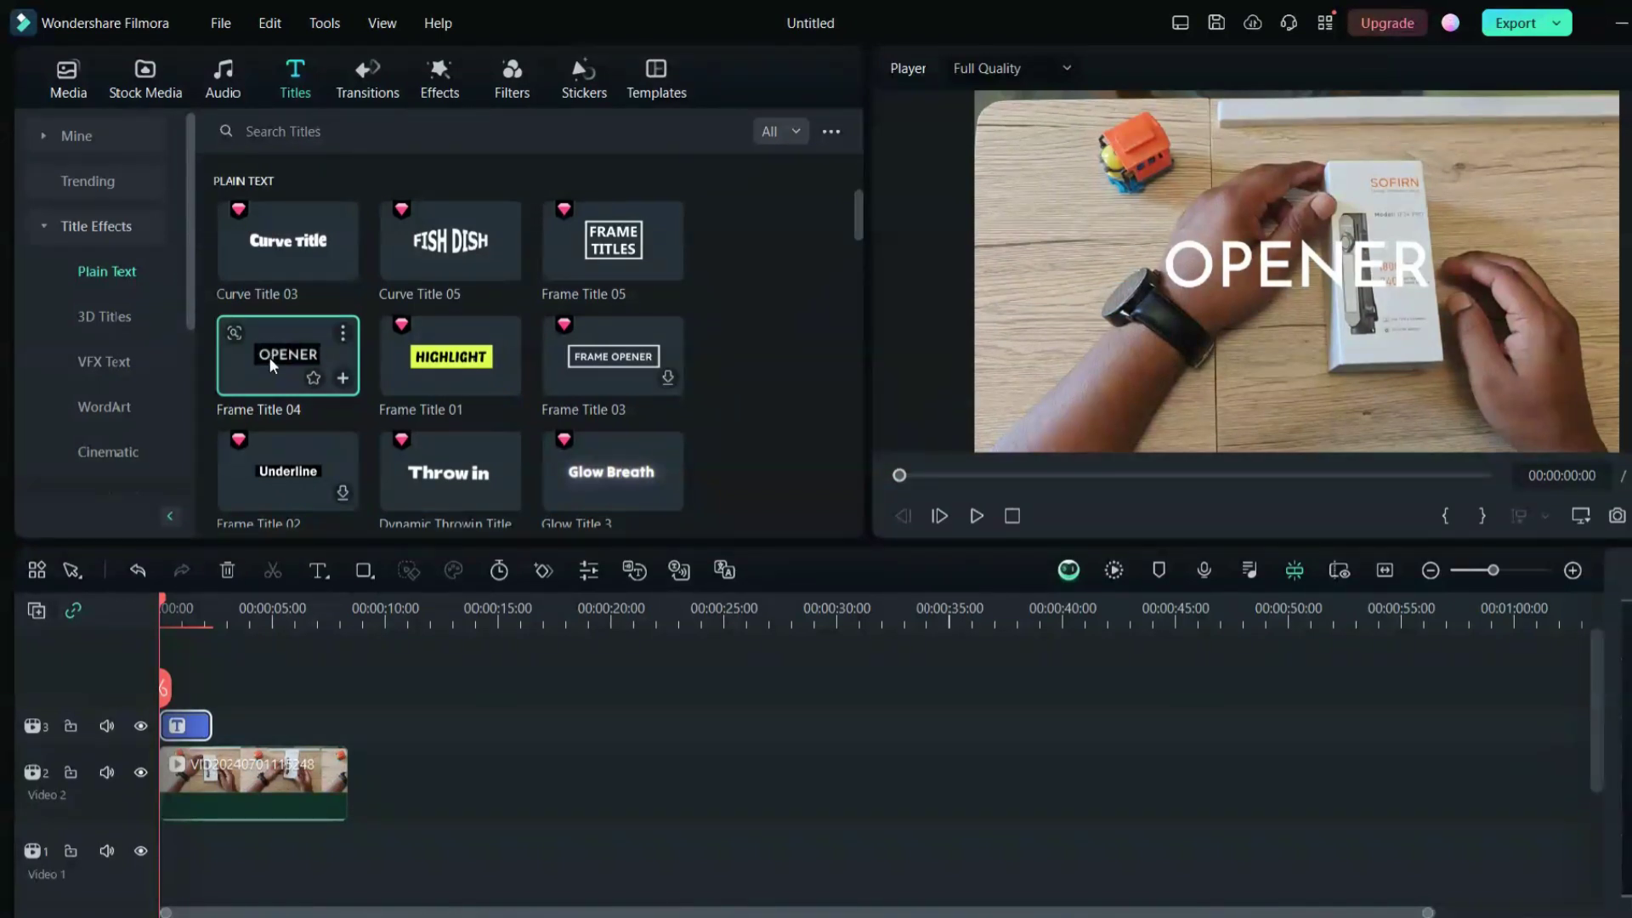
Step: Move the OPENER title between tracks and settle it back on track 3 above the clip
{"action": "mouse_move", "coordinate": [269, 357]}
{"action": "left_mouse_down"}
{"action": "mouse_move", "coordinate": [393, 583]}
{"action": "mouse_move", "coordinate": [231, 729]}
{"action": "mouse_move", "coordinate": [344, 525]}
{"action": "mouse_move", "coordinate": [299, 367]}
{"action": "left_mouse_up"}
{"action": "left_click_drag", "start_coordinate": [178, 742], "coordinate": [139, 728]}
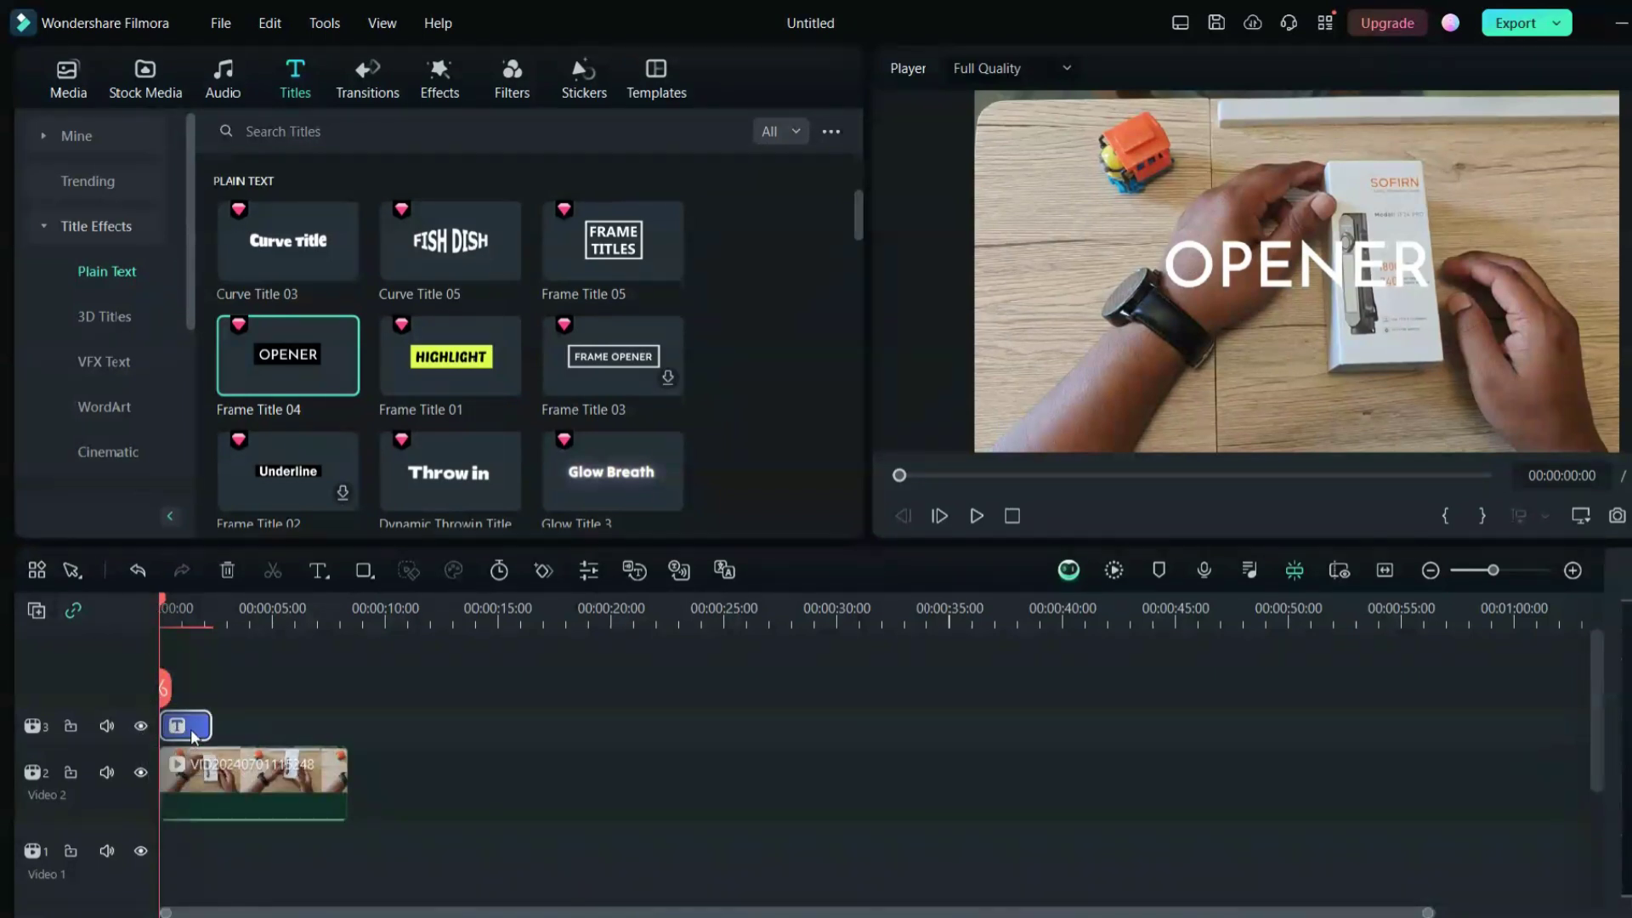
{"action": "left_click_drag", "start_coordinate": [200, 731], "coordinate": [231, 885]}
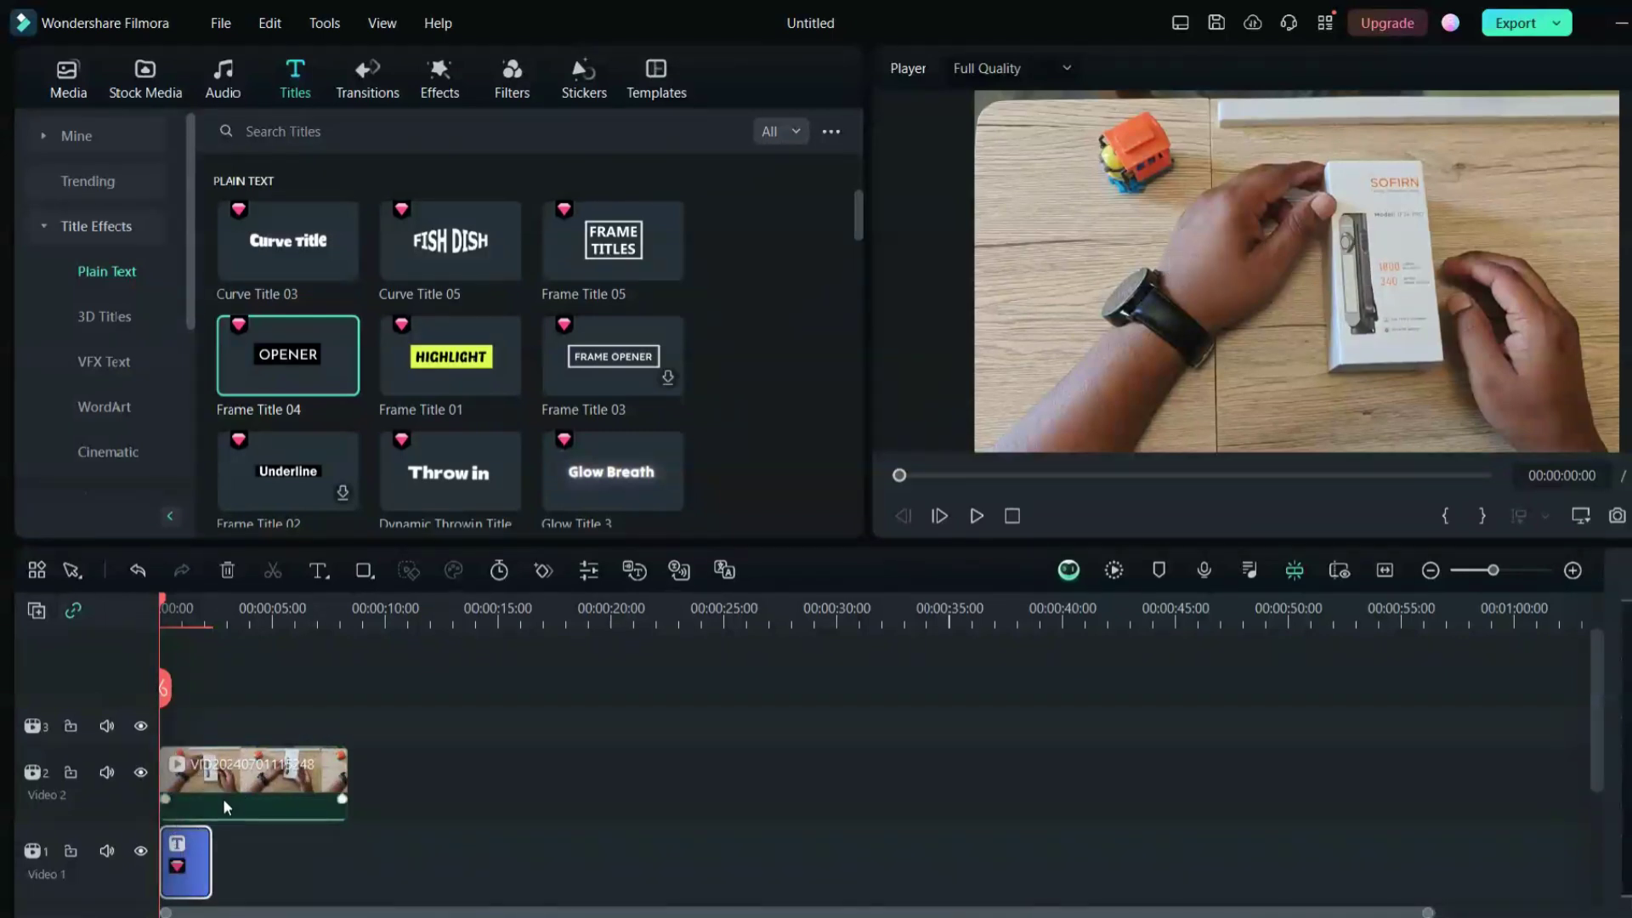
{"action": "left_click_drag", "start_coordinate": [182, 888], "coordinate": [237, 727]}
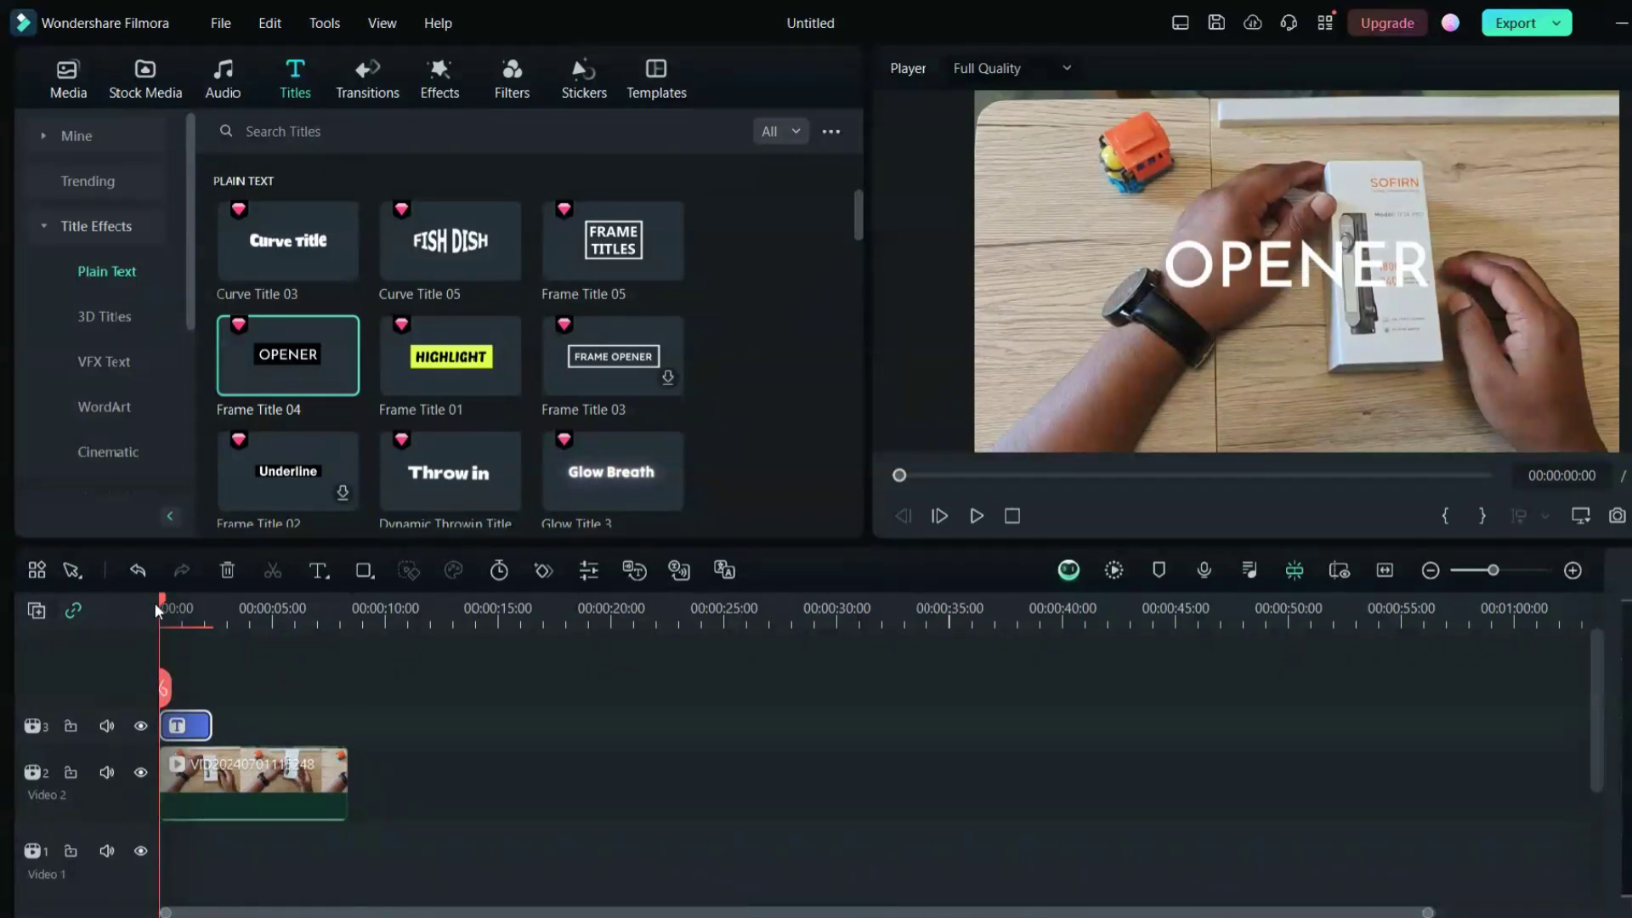
Step: Add the Title 29 'Lorem Ipsum' title to track 3 at about 00:00:03:38
{"action": "left_click", "coordinate": [186, 605]}
{"action": "left_click_drag", "start_coordinate": [186, 605], "coordinate": [183, 615]}
{"action": "left_click", "coordinate": [243, 614]}
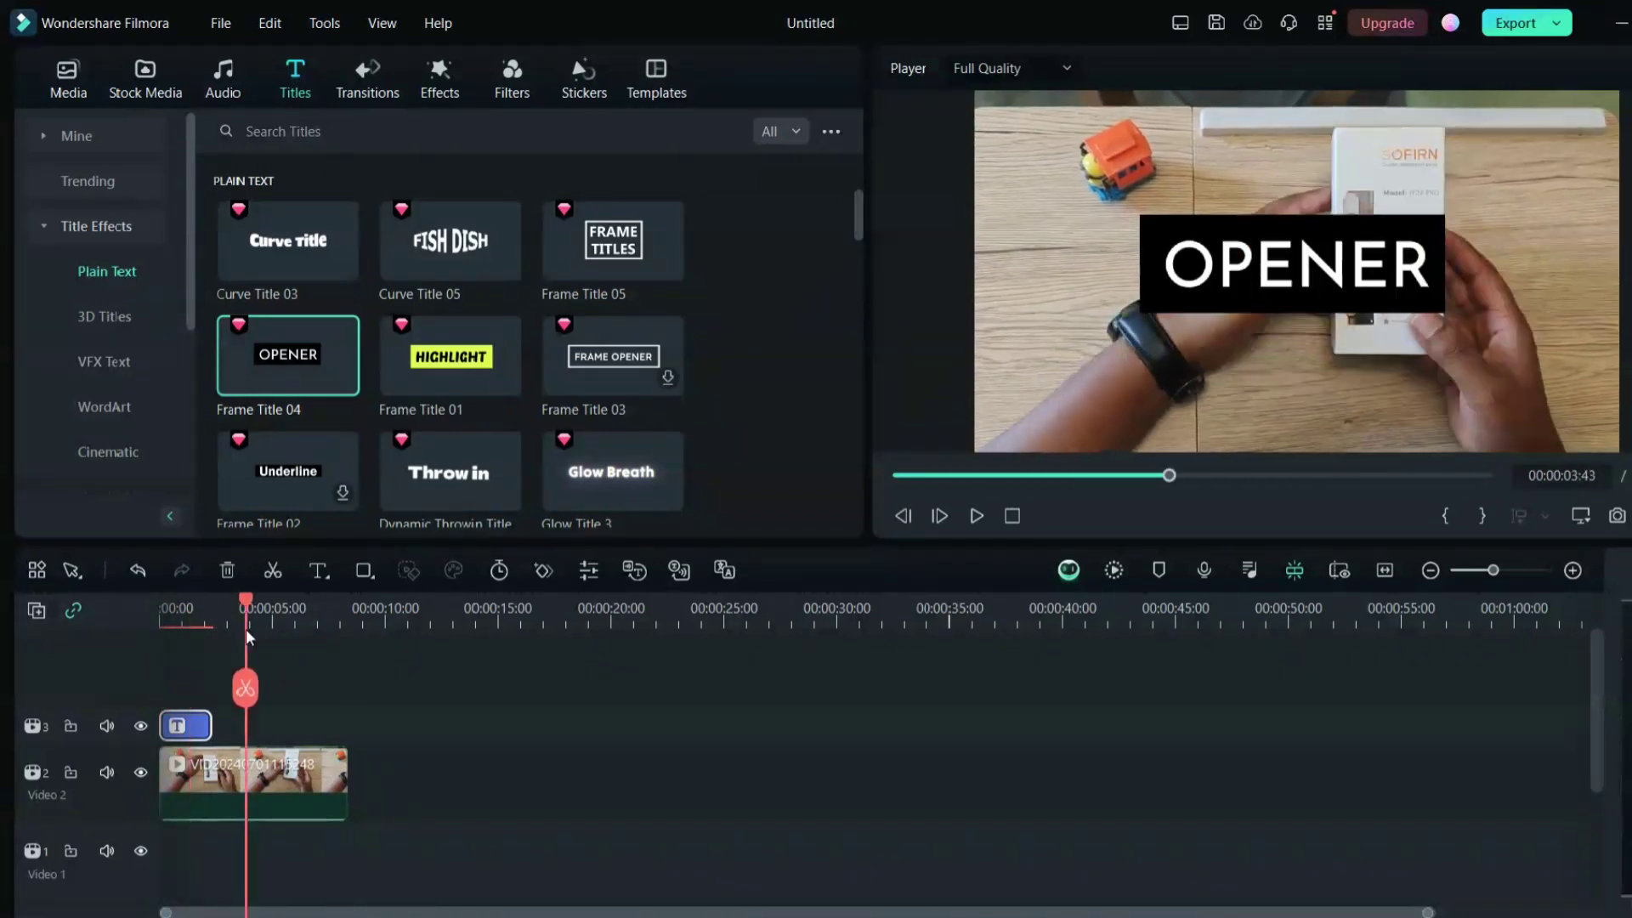
{"action": "scroll", "coordinate": [456, 362], "scroll_direction": "down", "scroll_amount": 2}
{"action": "scroll", "coordinate": [460, 364], "scroll_direction": "down", "scroll_amount": 3}
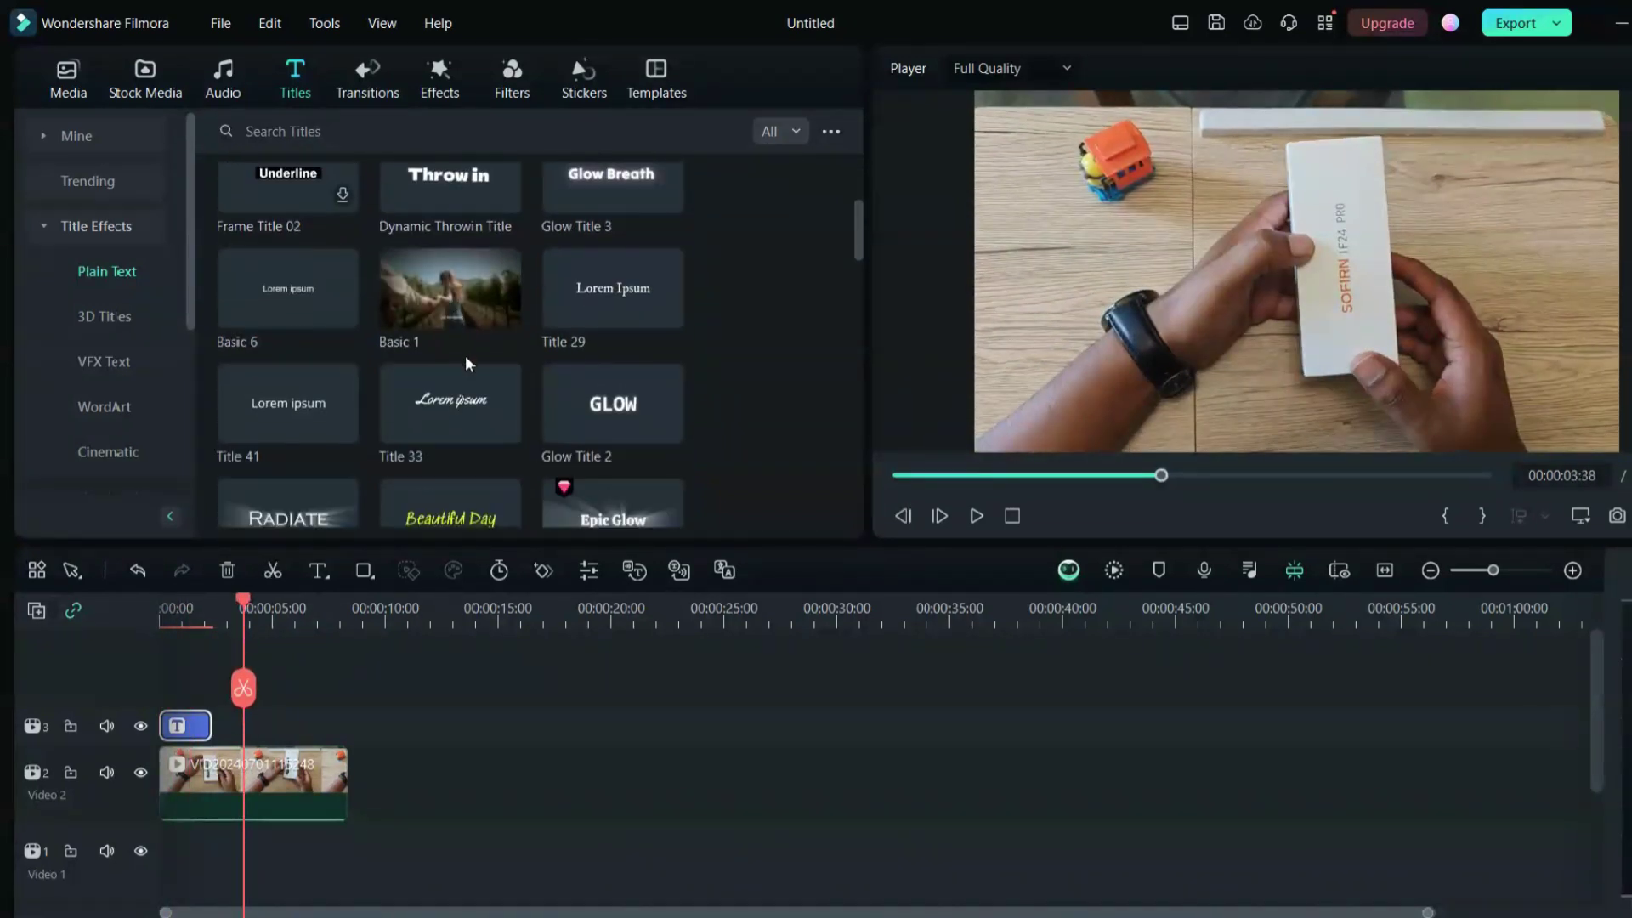
{"action": "scroll", "coordinate": [503, 382], "scroll_direction": "up", "scroll_amount": 3}
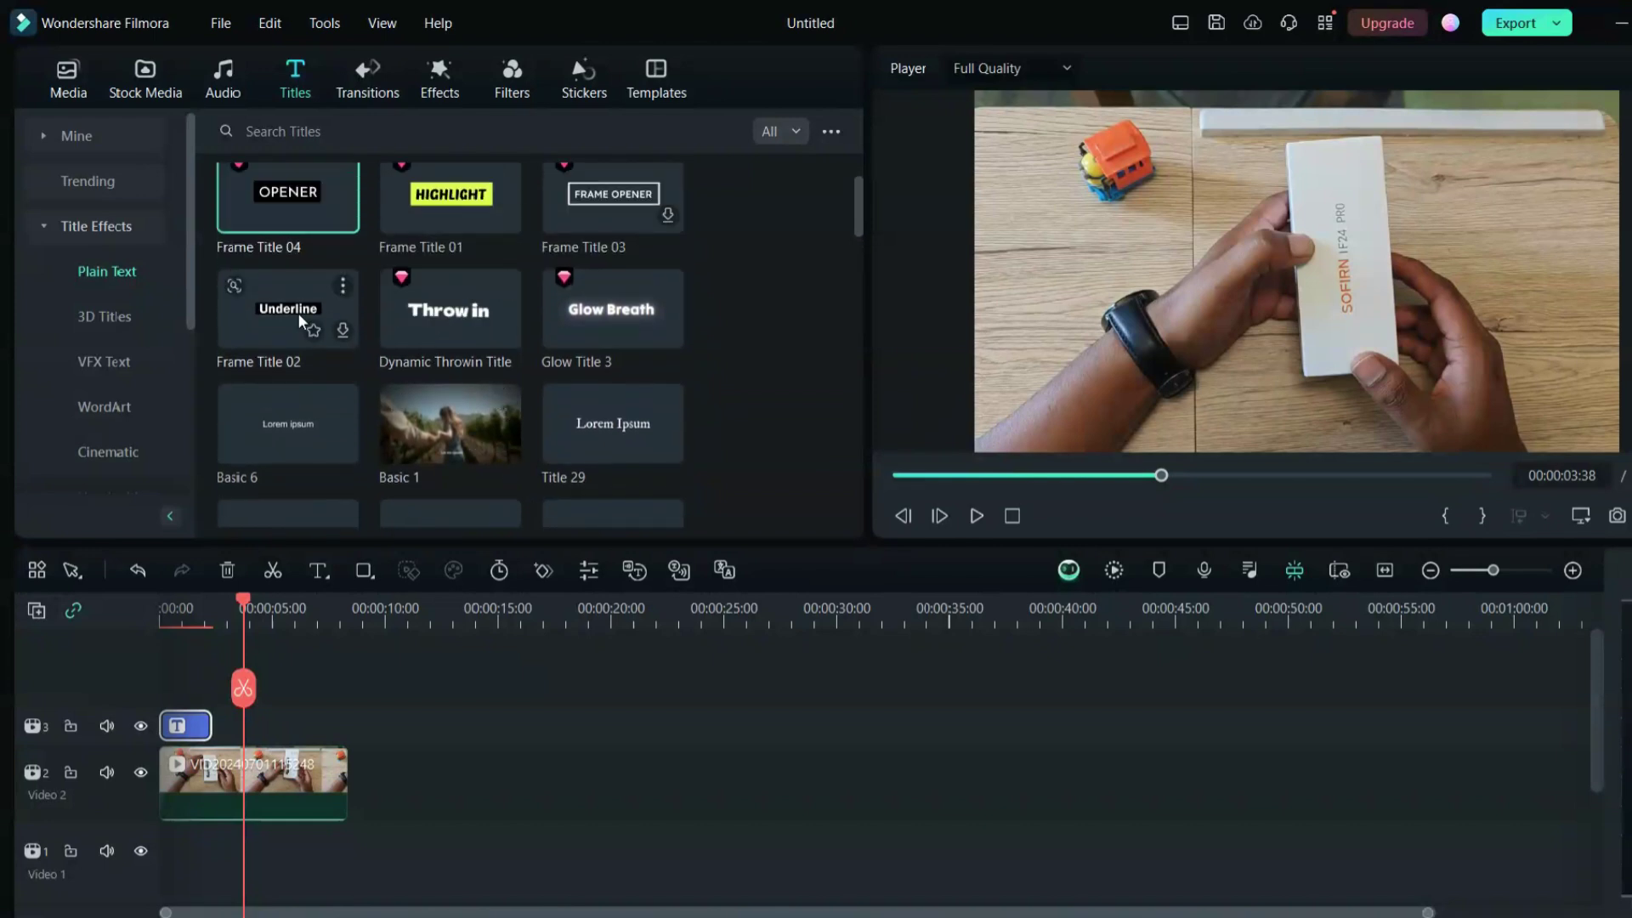
{"action": "left_click_drag", "start_coordinate": [323, 323], "coordinate": [399, 293]}
{"action": "left_click_drag", "start_coordinate": [589, 405], "coordinate": [266, 733]}
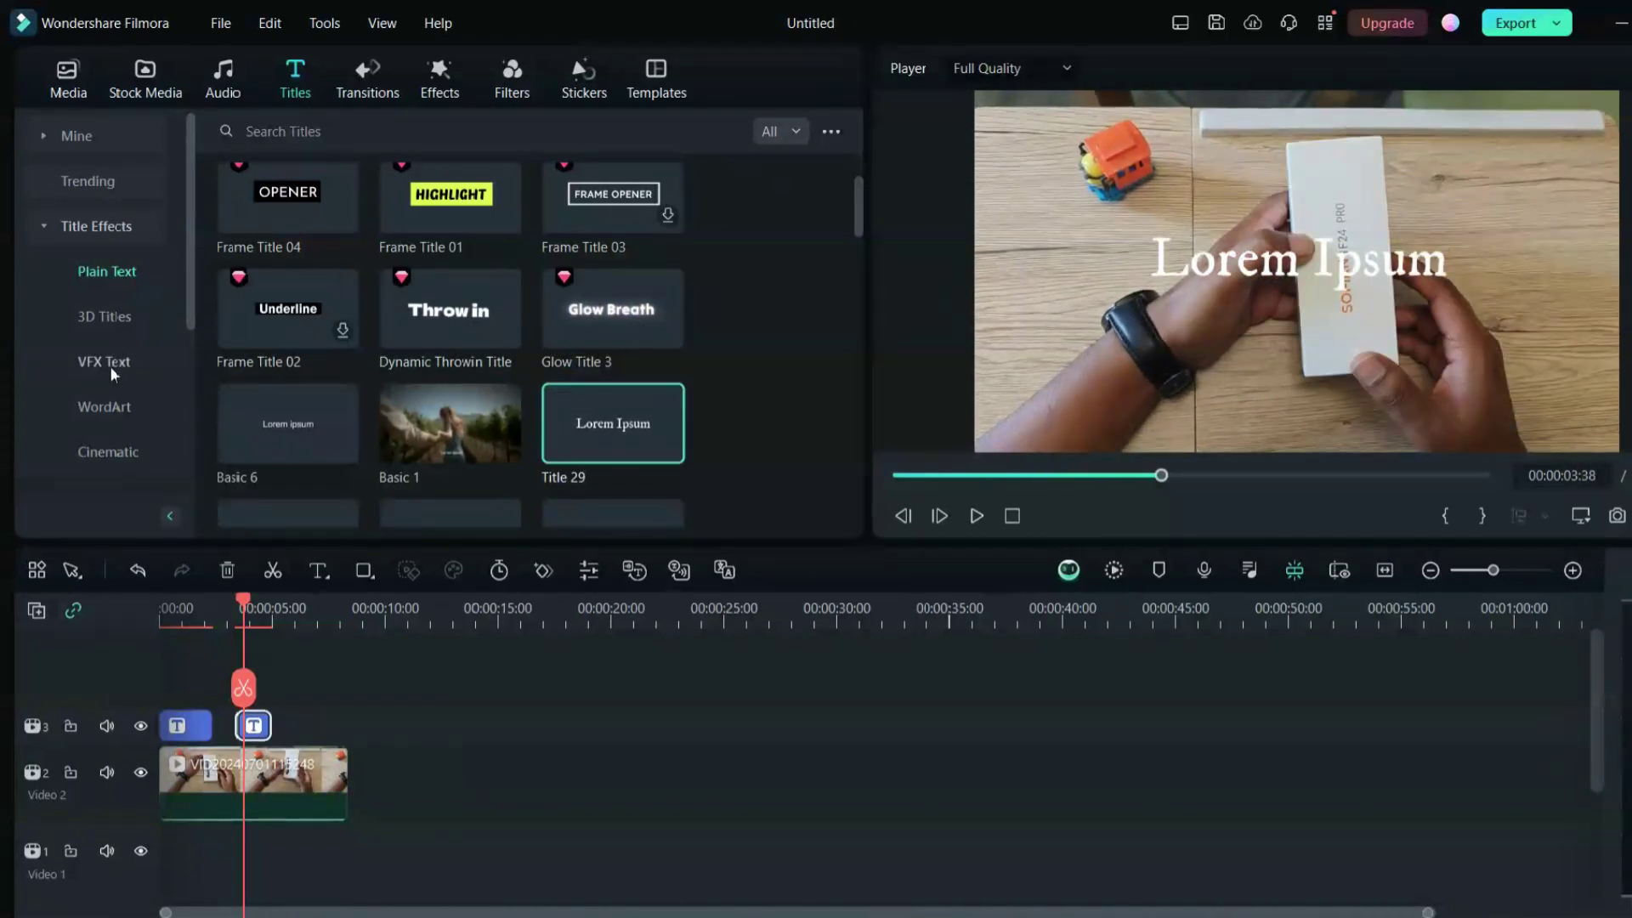
Step: Search titles for 'end' and place the Vintage Movie Pack 'THE END' title on track 3 after the clip
{"action": "scroll", "coordinate": [491, 331], "scroll_direction": "down", "scroll_amount": 1}
{"action": "scroll", "coordinate": [491, 330], "scroll_direction": "down", "scroll_amount": 6}
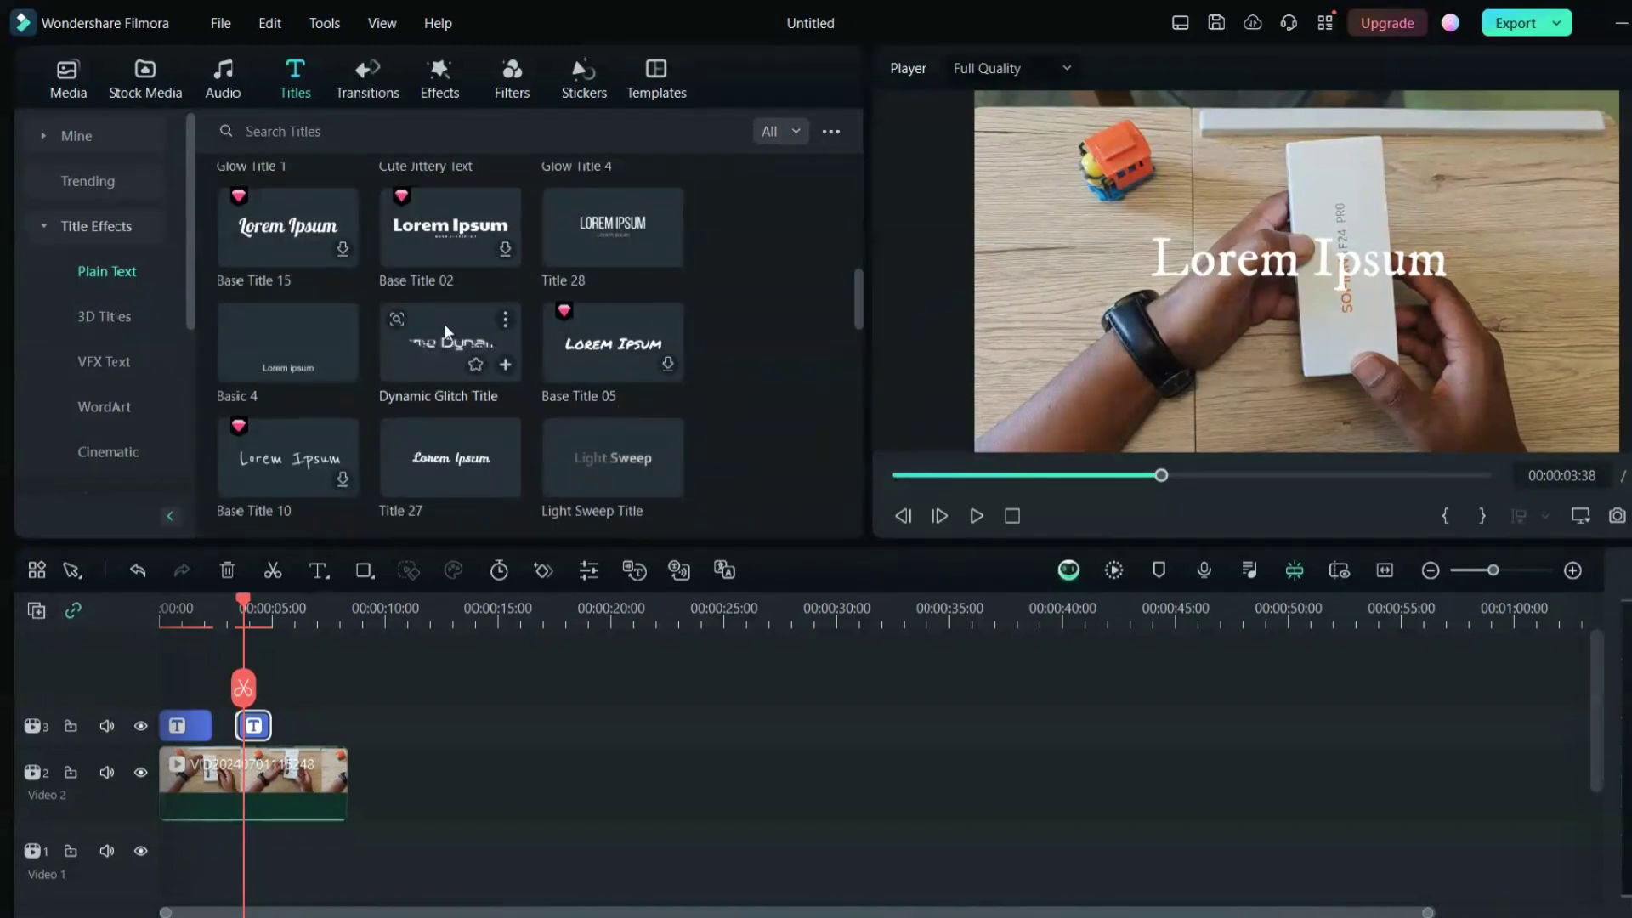
{"action": "scroll", "coordinate": [499, 355], "scroll_direction": "down", "scroll_amount": 2}
{"action": "scroll", "coordinate": [500, 356], "scroll_direction": "down", "scroll_amount": 4}
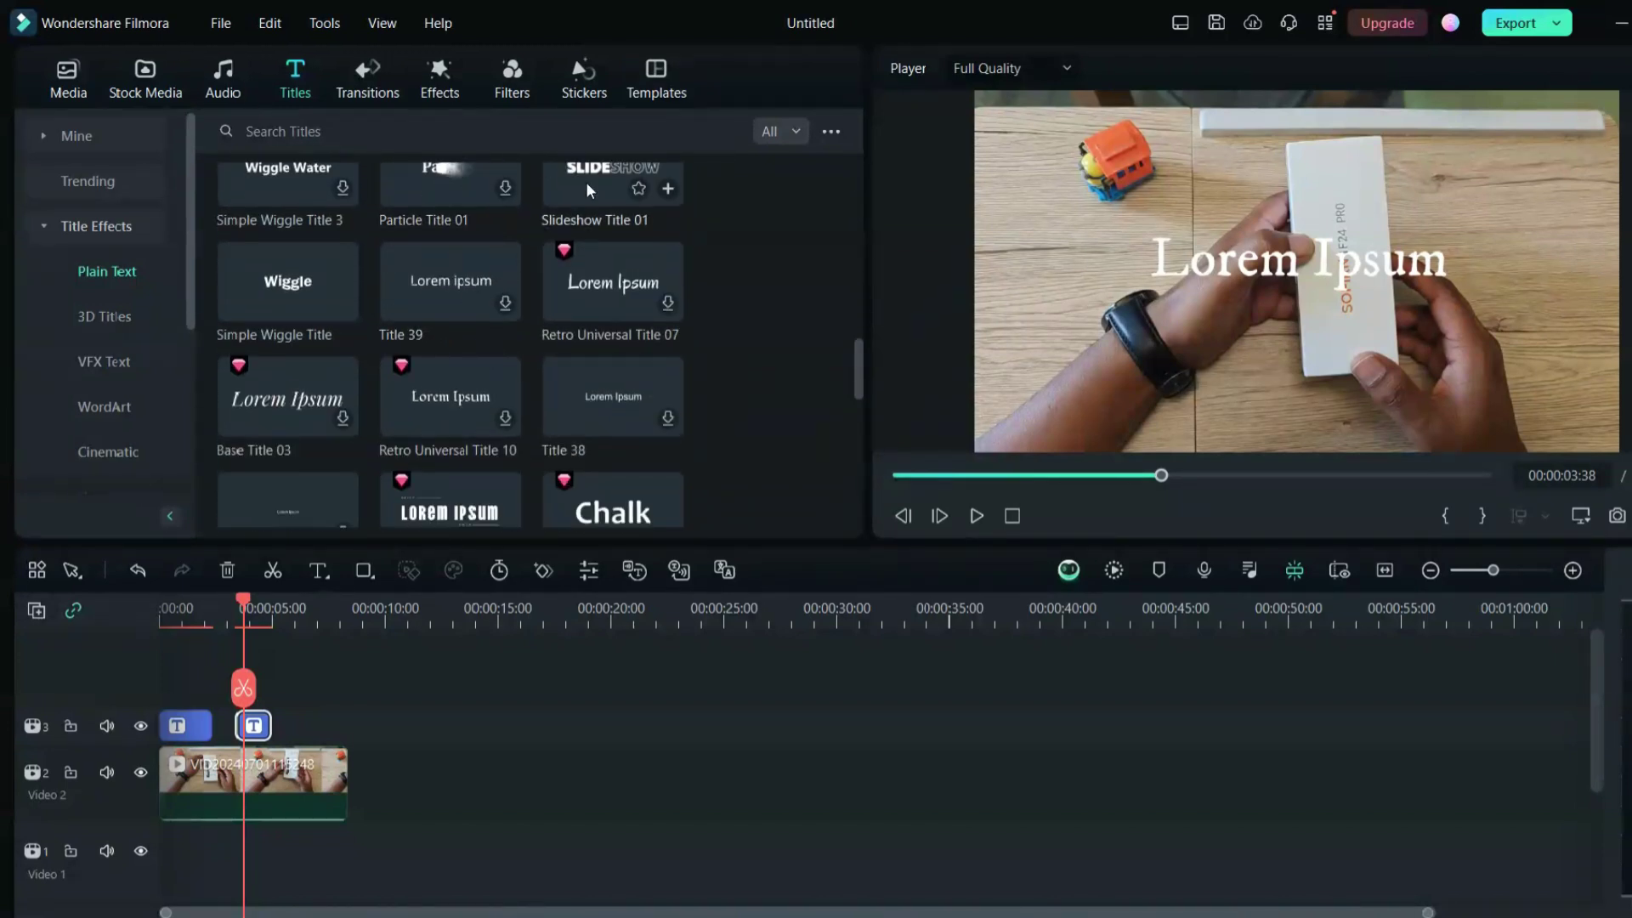
{"action": "left_click", "coordinate": [364, 132]}
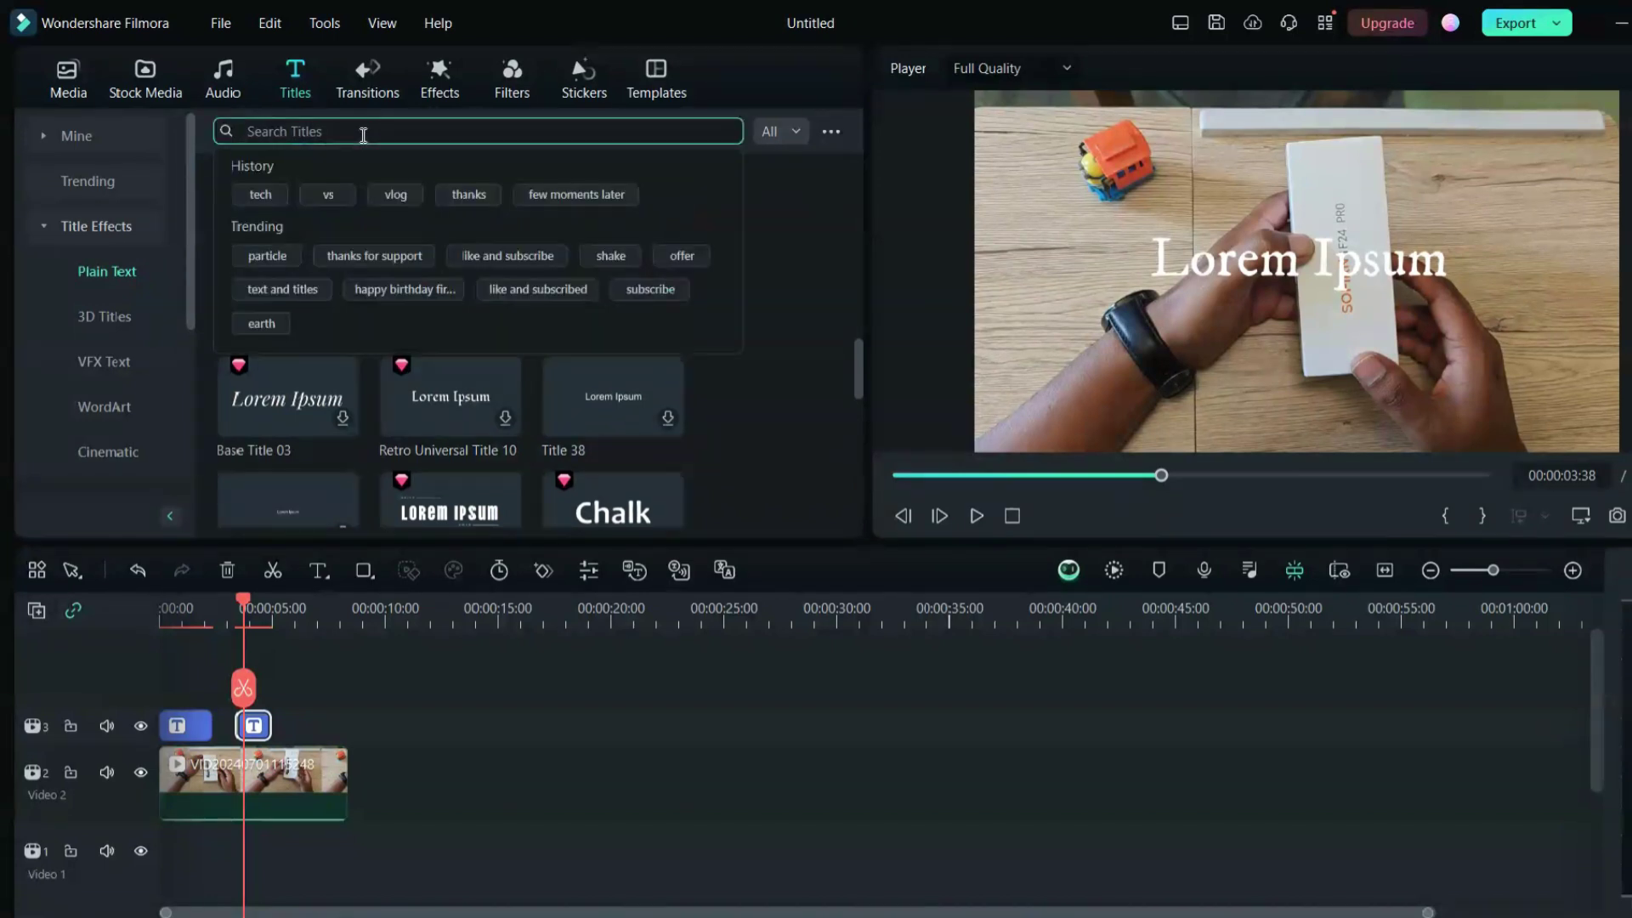
{"action": "type", "text": "end"}
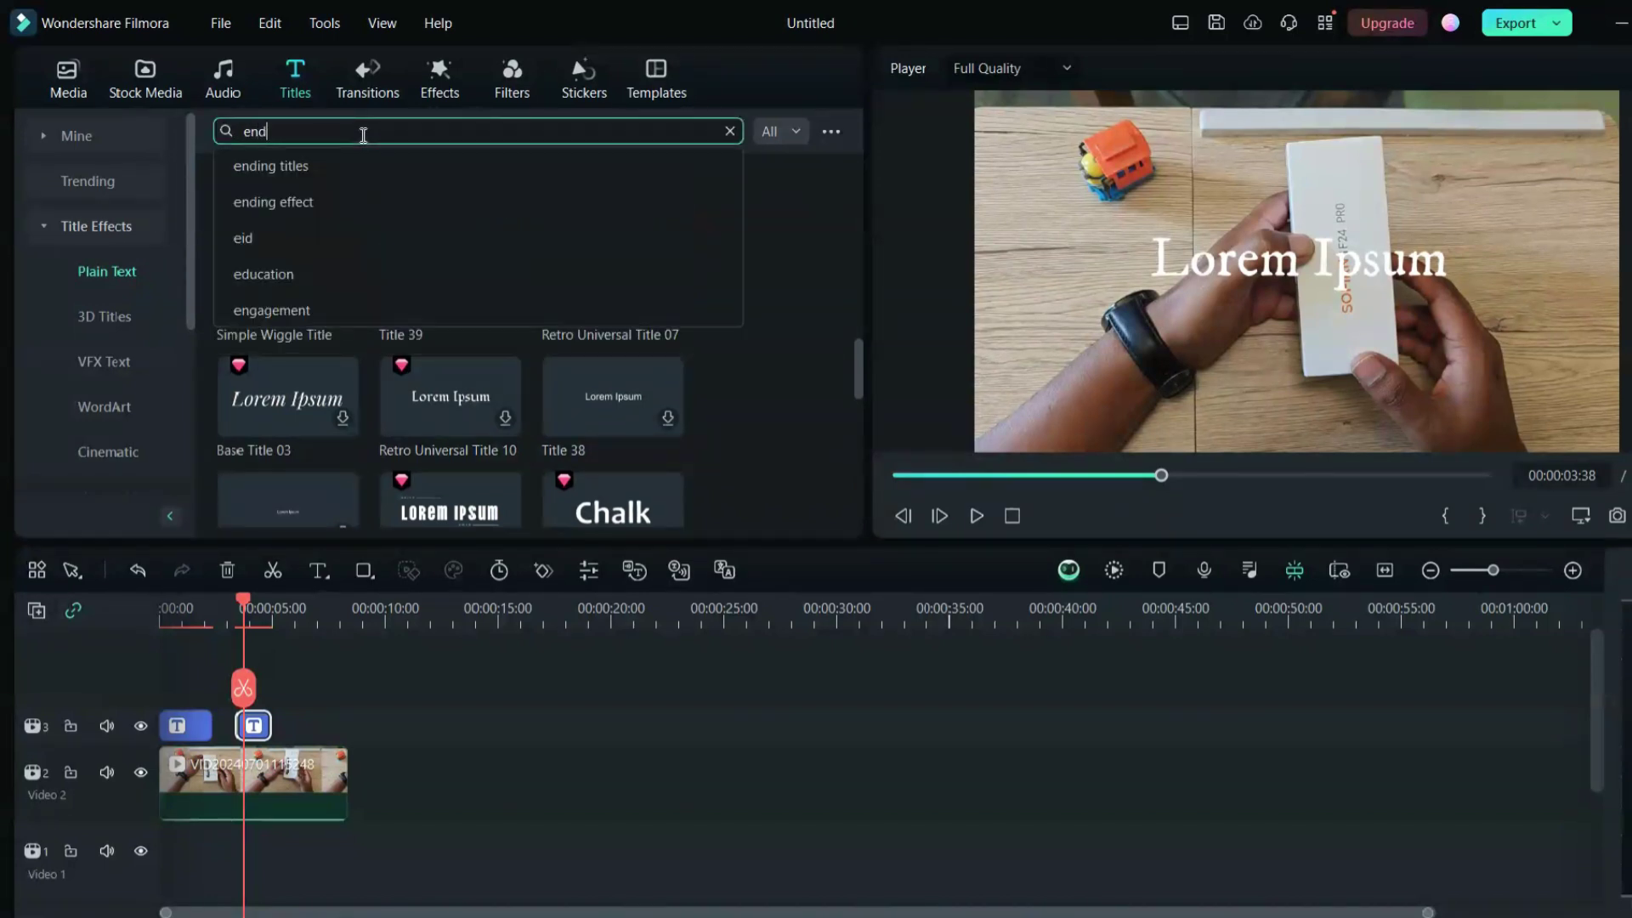
{"action": "key", "text": "Return"}
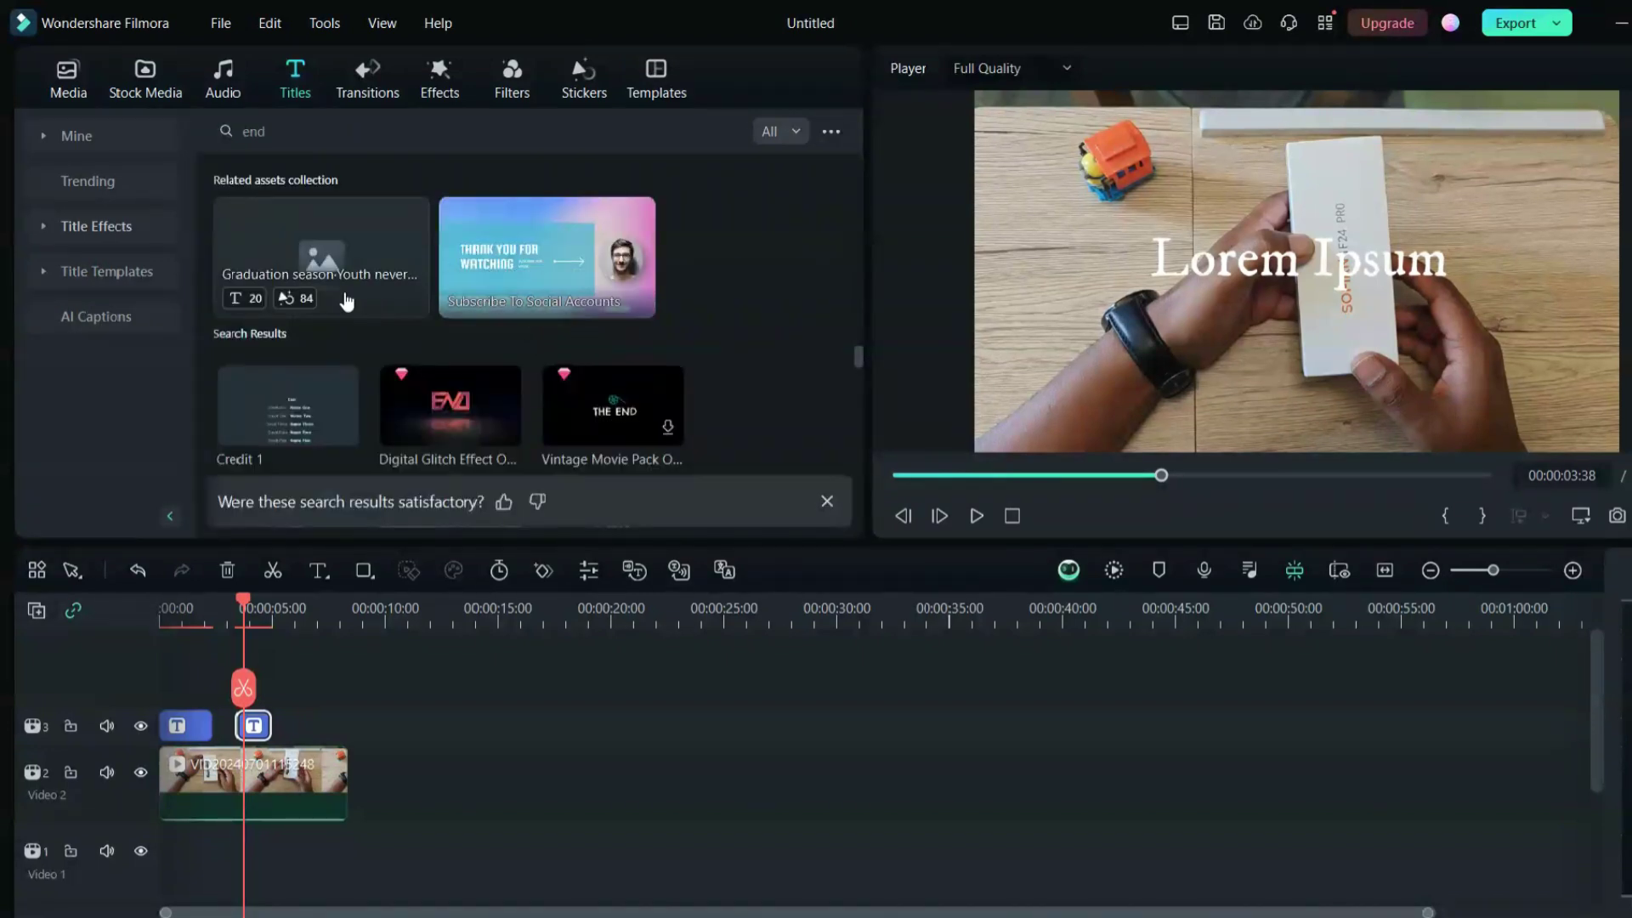
{"action": "scroll", "coordinate": [485, 372], "scroll_direction": "down", "scroll_amount": 3}
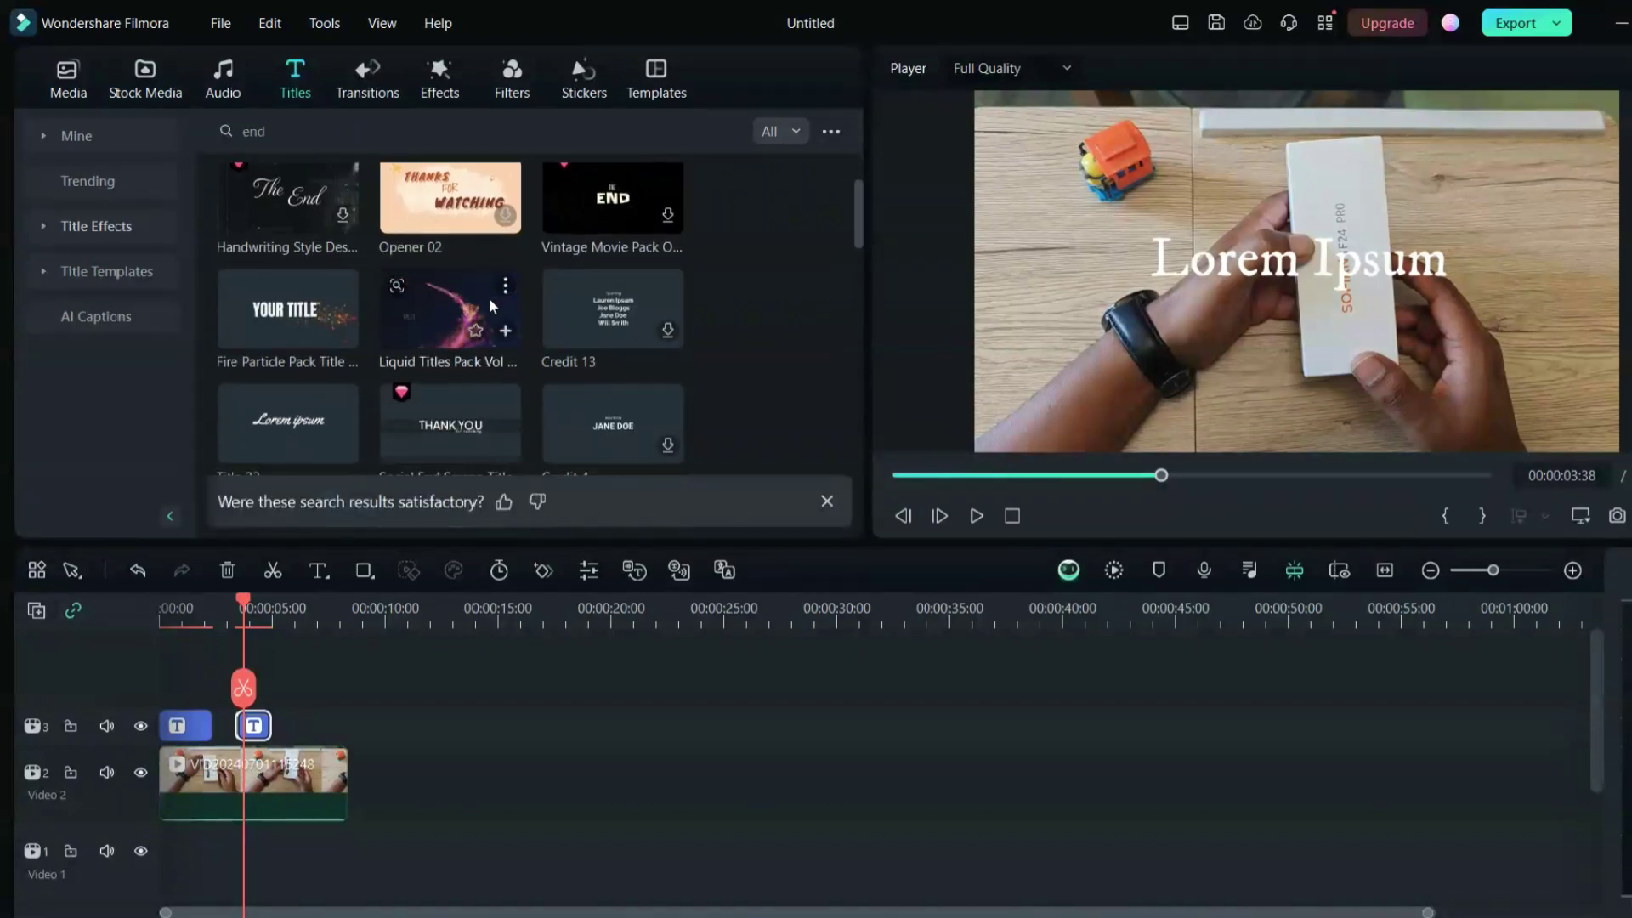
{"action": "scroll", "coordinate": [474, 344], "scroll_direction": "up", "scroll_amount": 3}
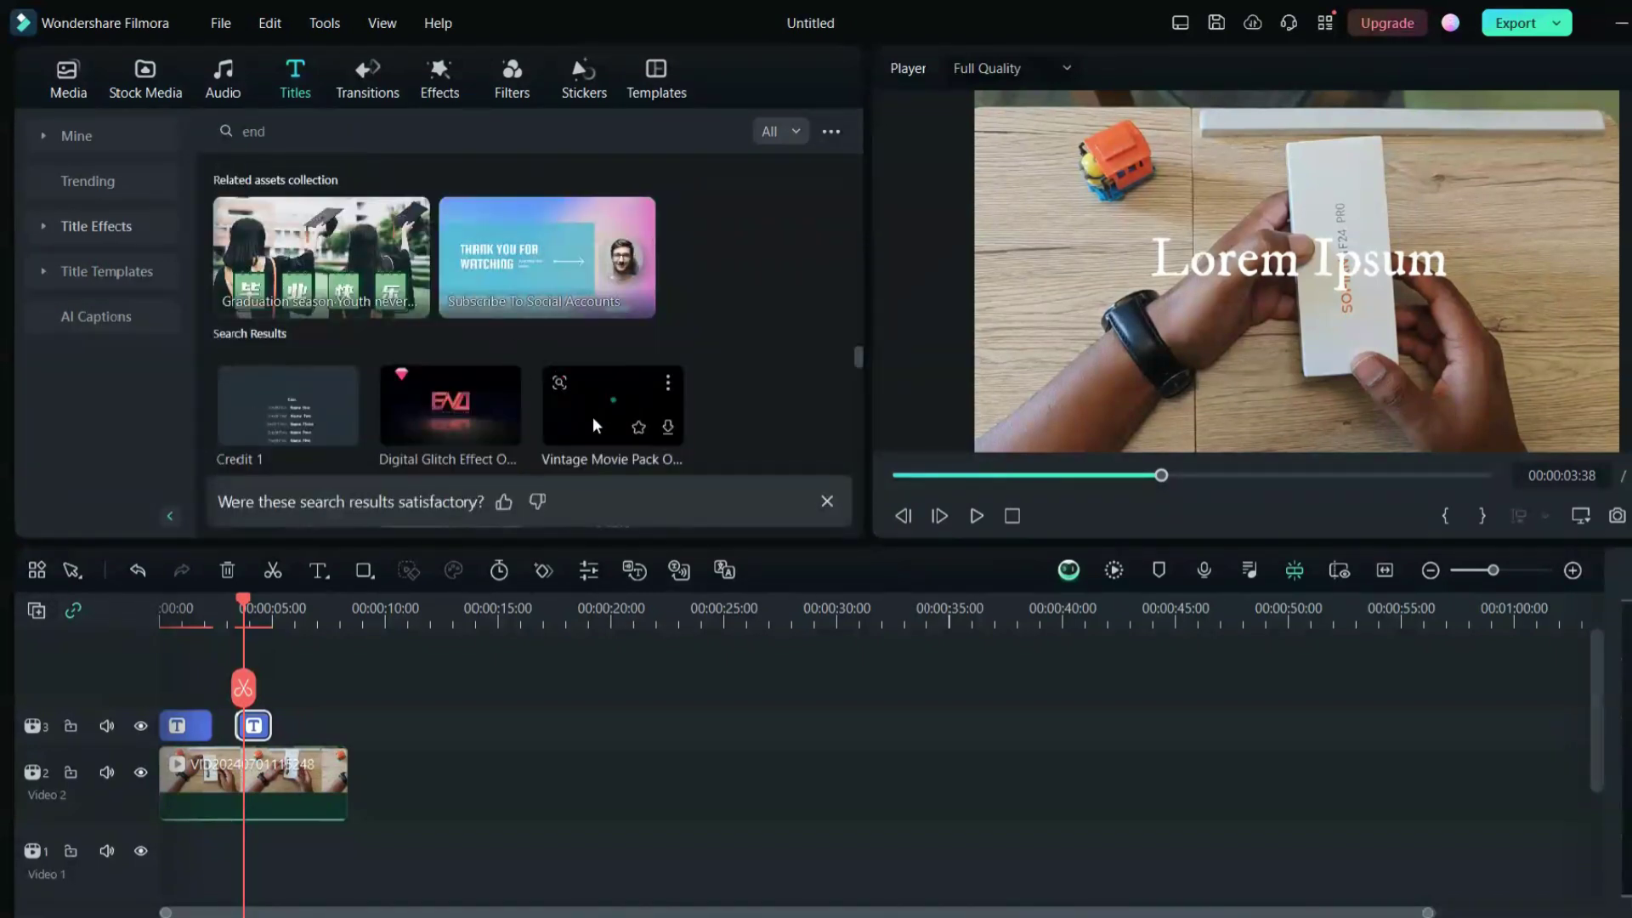
{"action": "left_click_drag", "start_coordinate": [595, 425], "coordinate": [357, 722]}
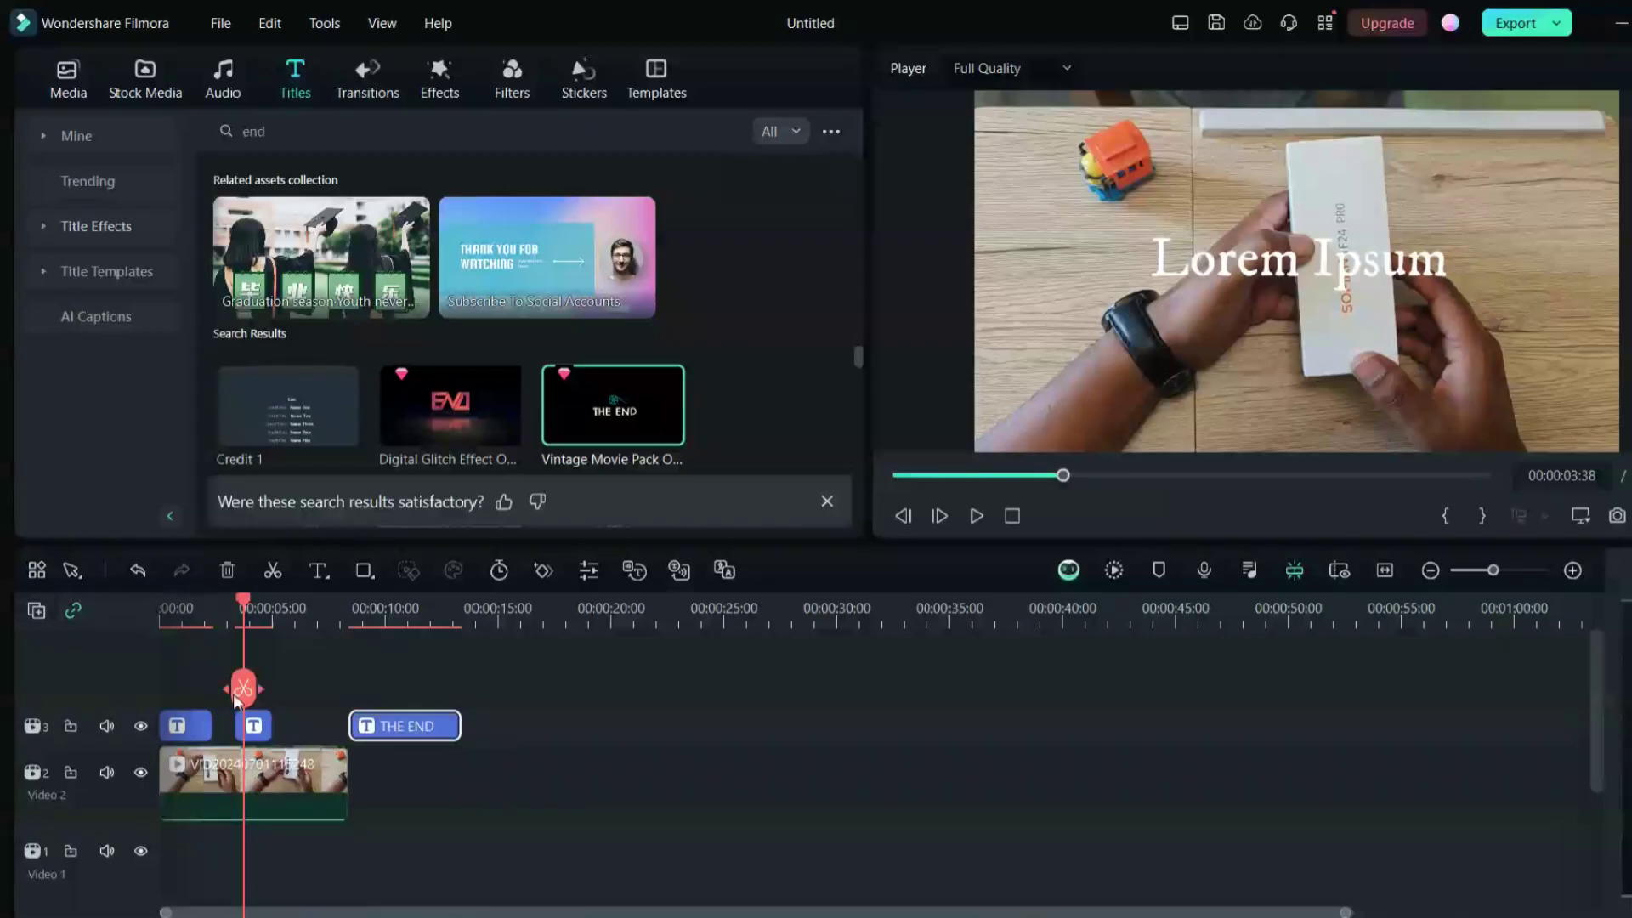
Step: Change the opening title's text from OPENER to 'Flashlight Review'
{"action": "left_click_drag", "start_coordinate": [240, 618], "coordinate": [134, 674]}
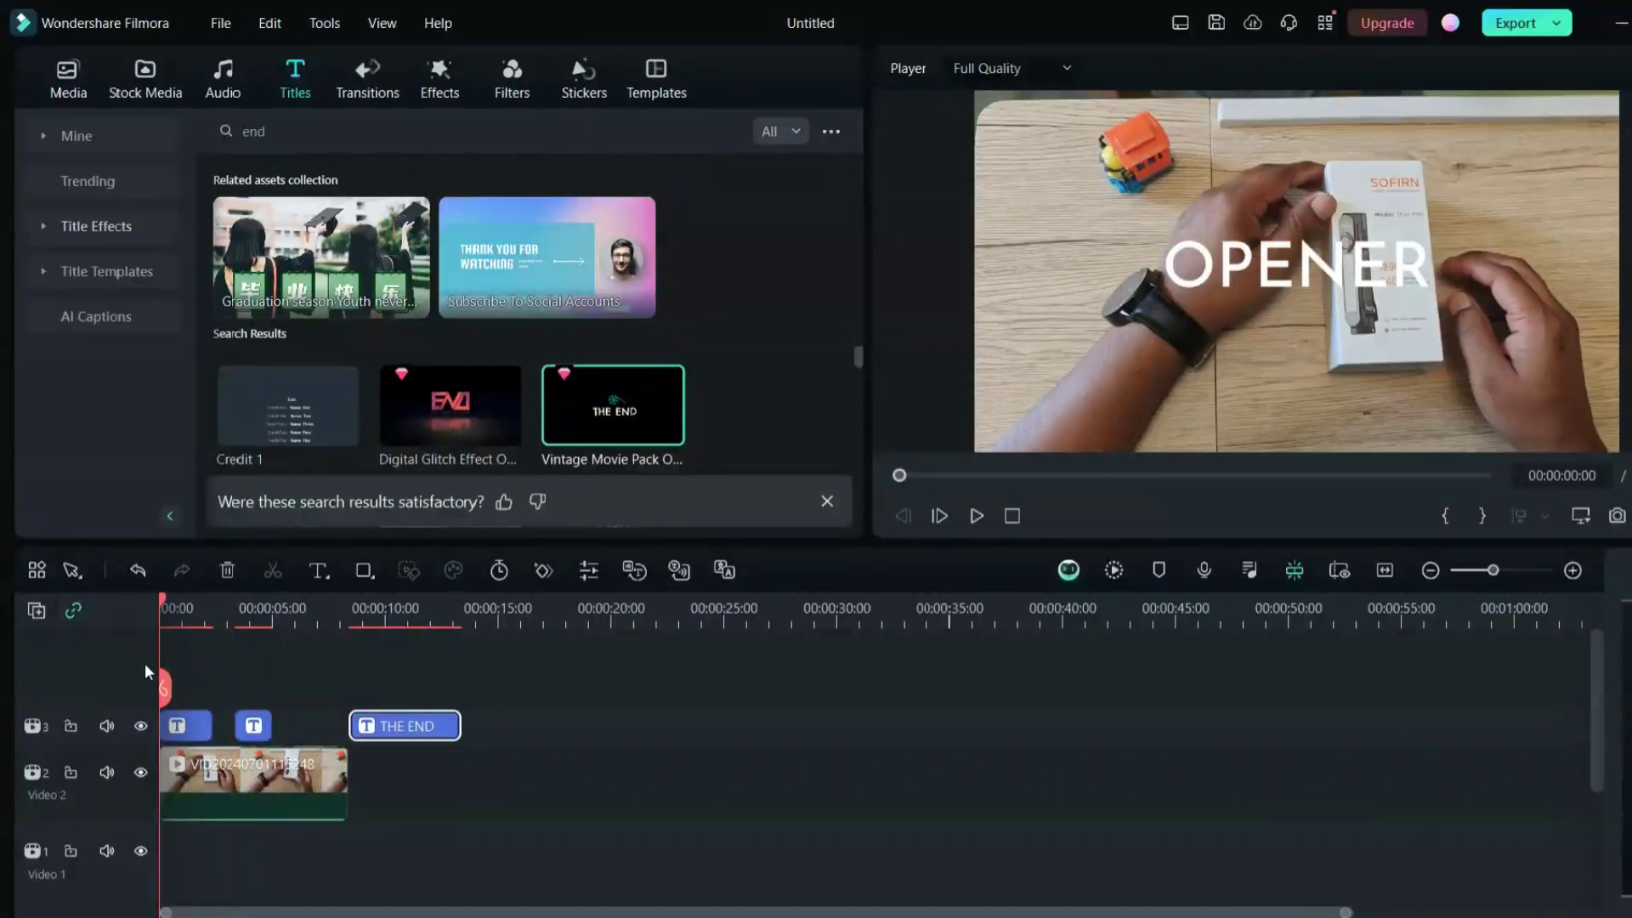
{"action": "left_click", "coordinate": [170, 607]}
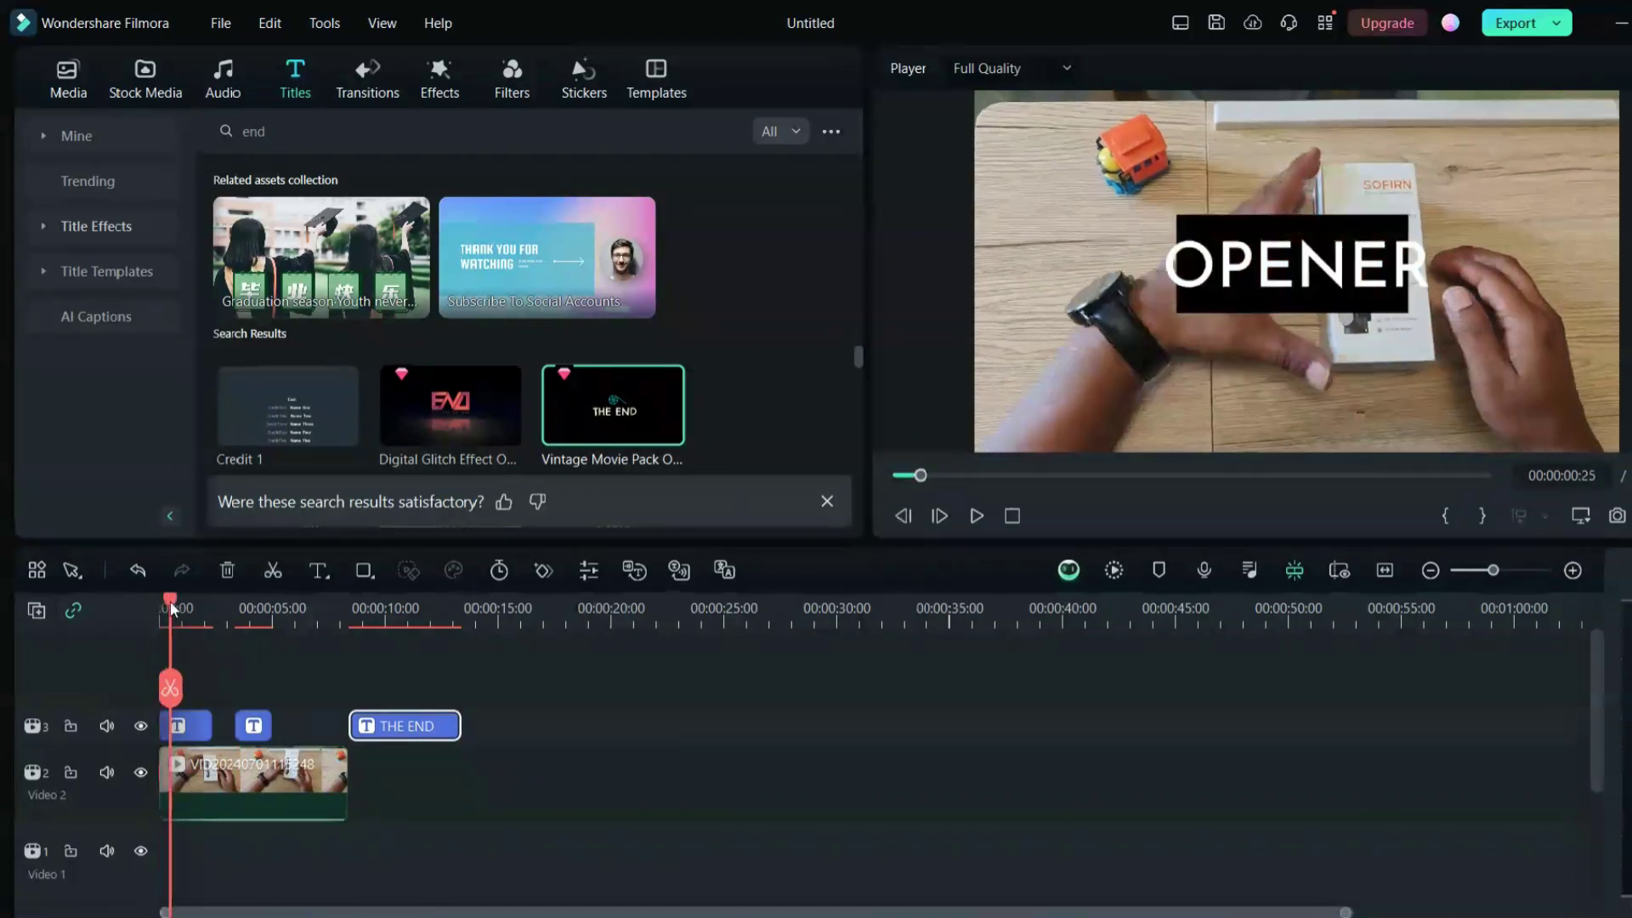
{"action": "double_click", "coordinate": [1373, 261]}
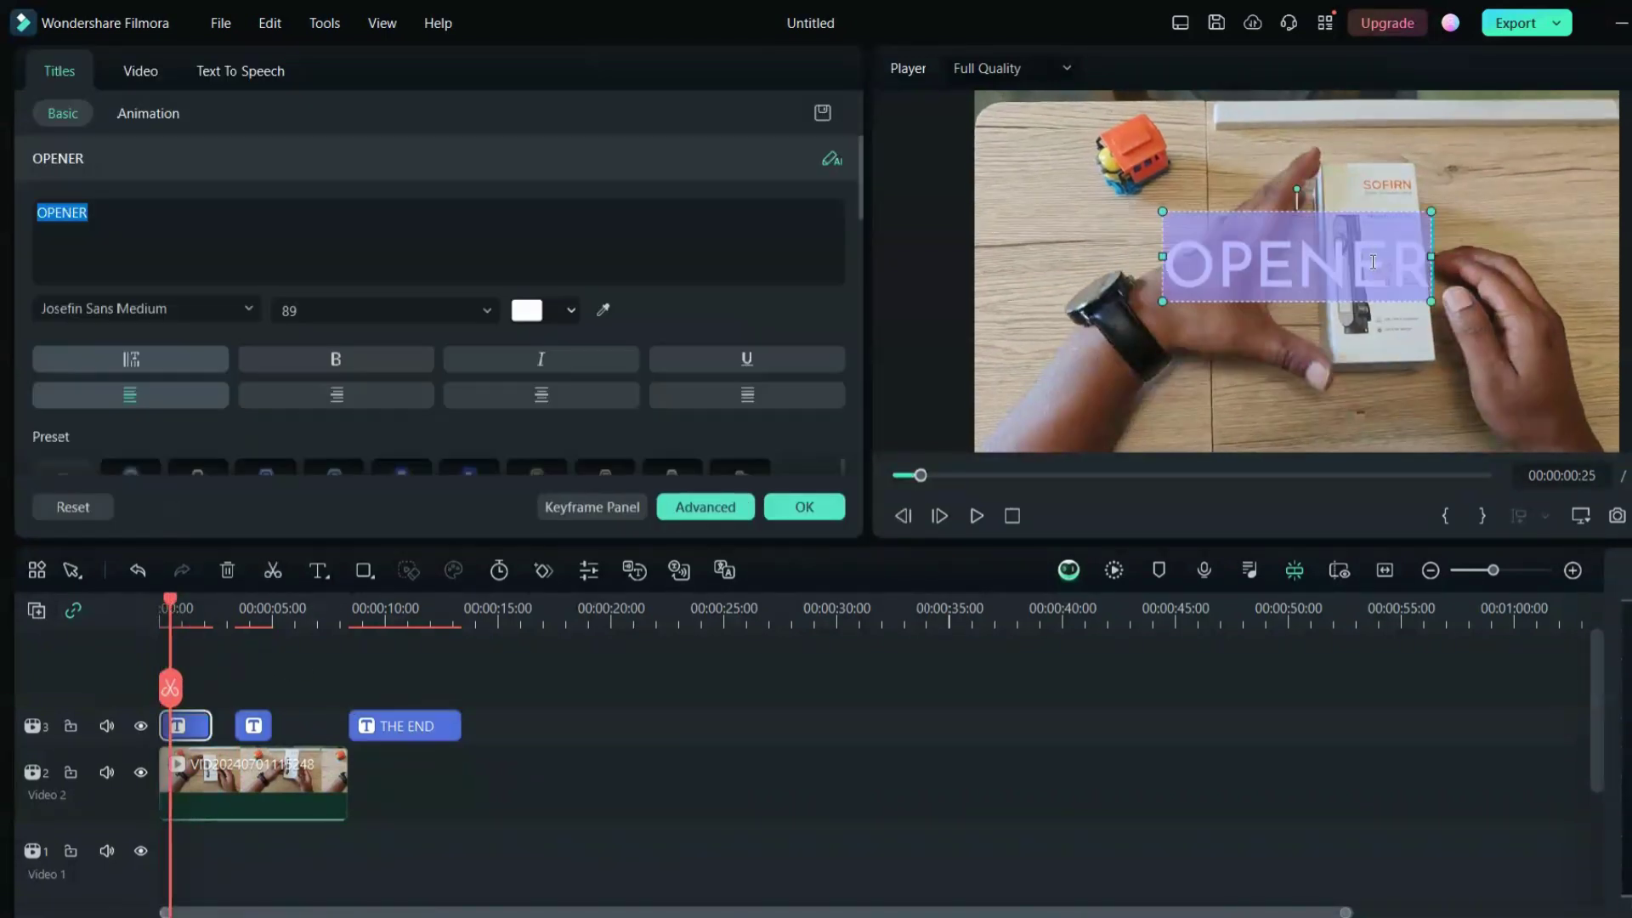
{"action": "type", "text": "Flashli"}
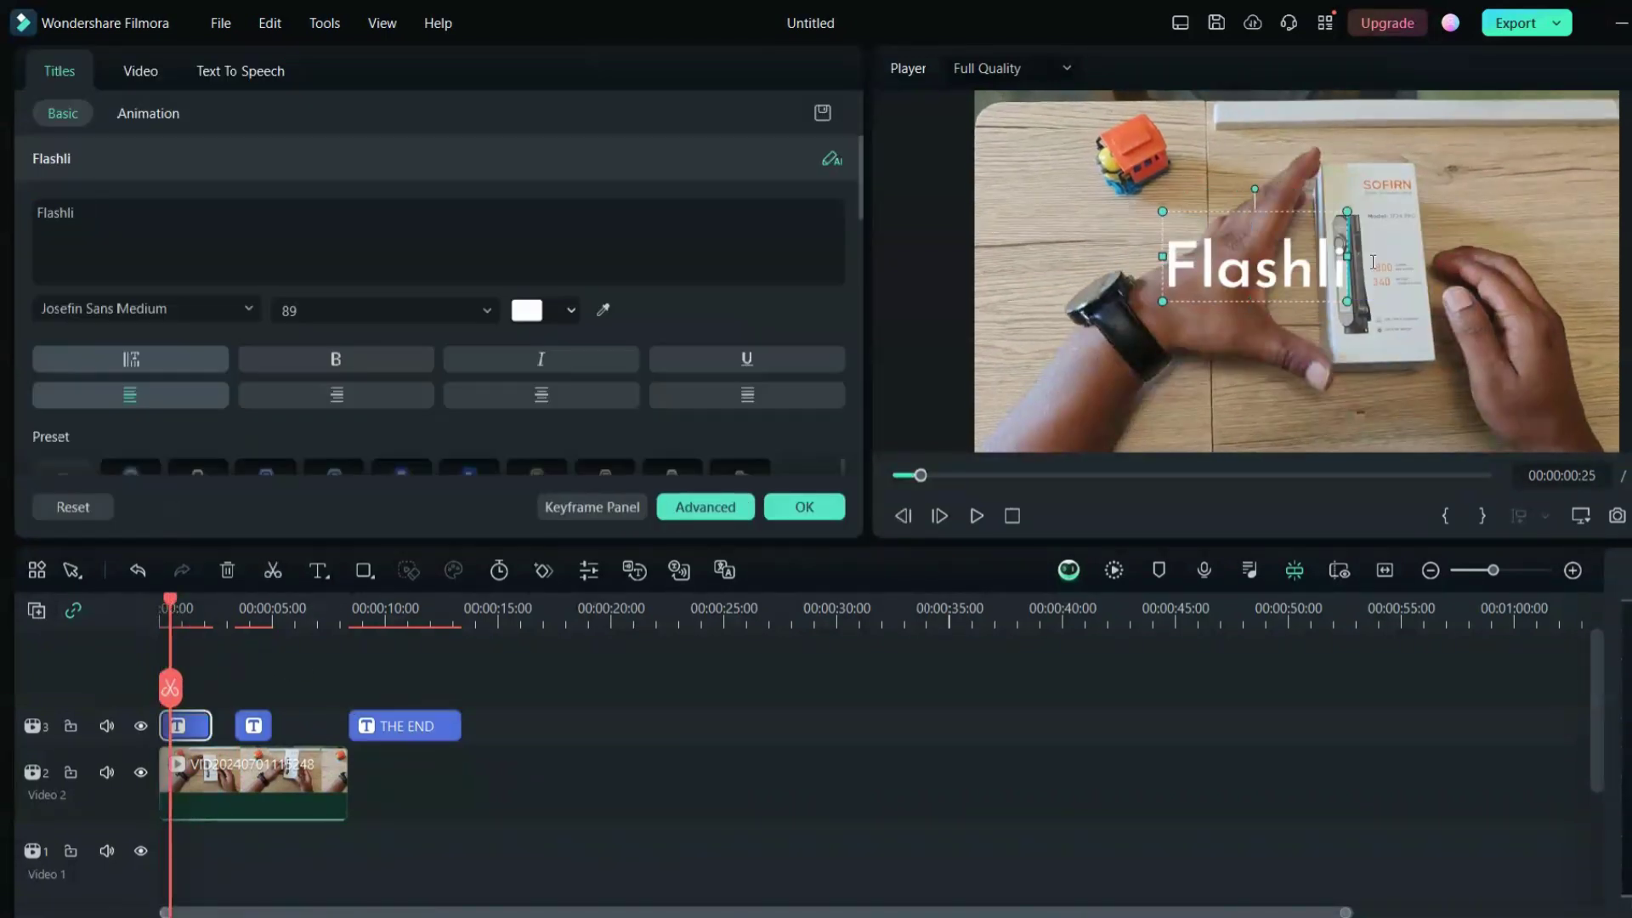
{"action": "type", "text": "ght"}
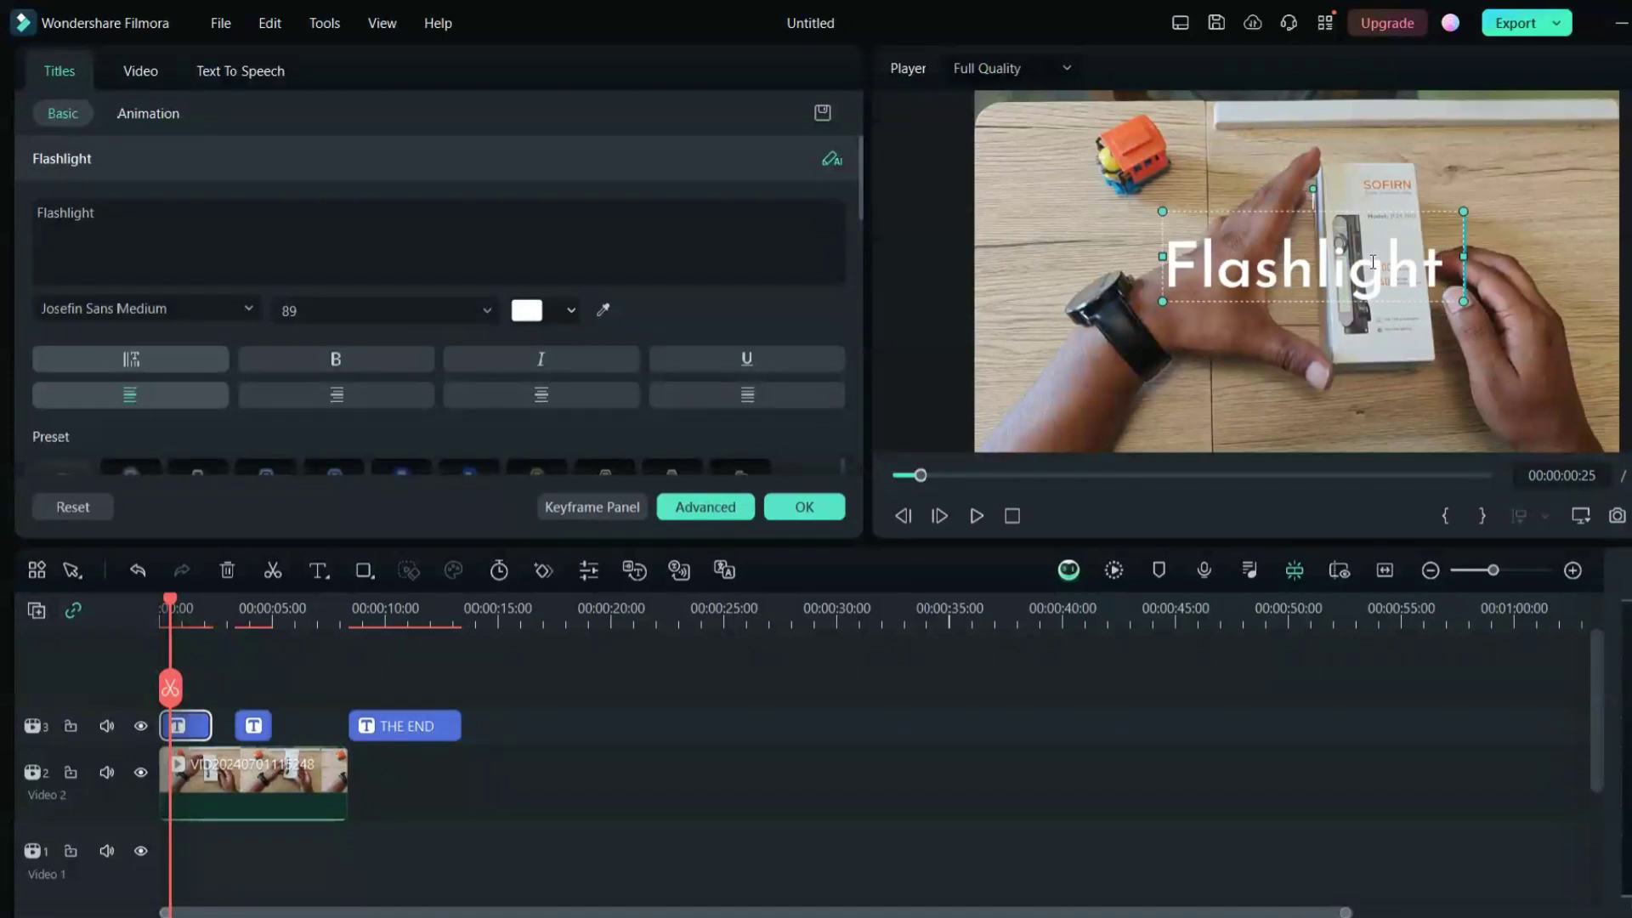
{"action": "type", "text": " Rev"}
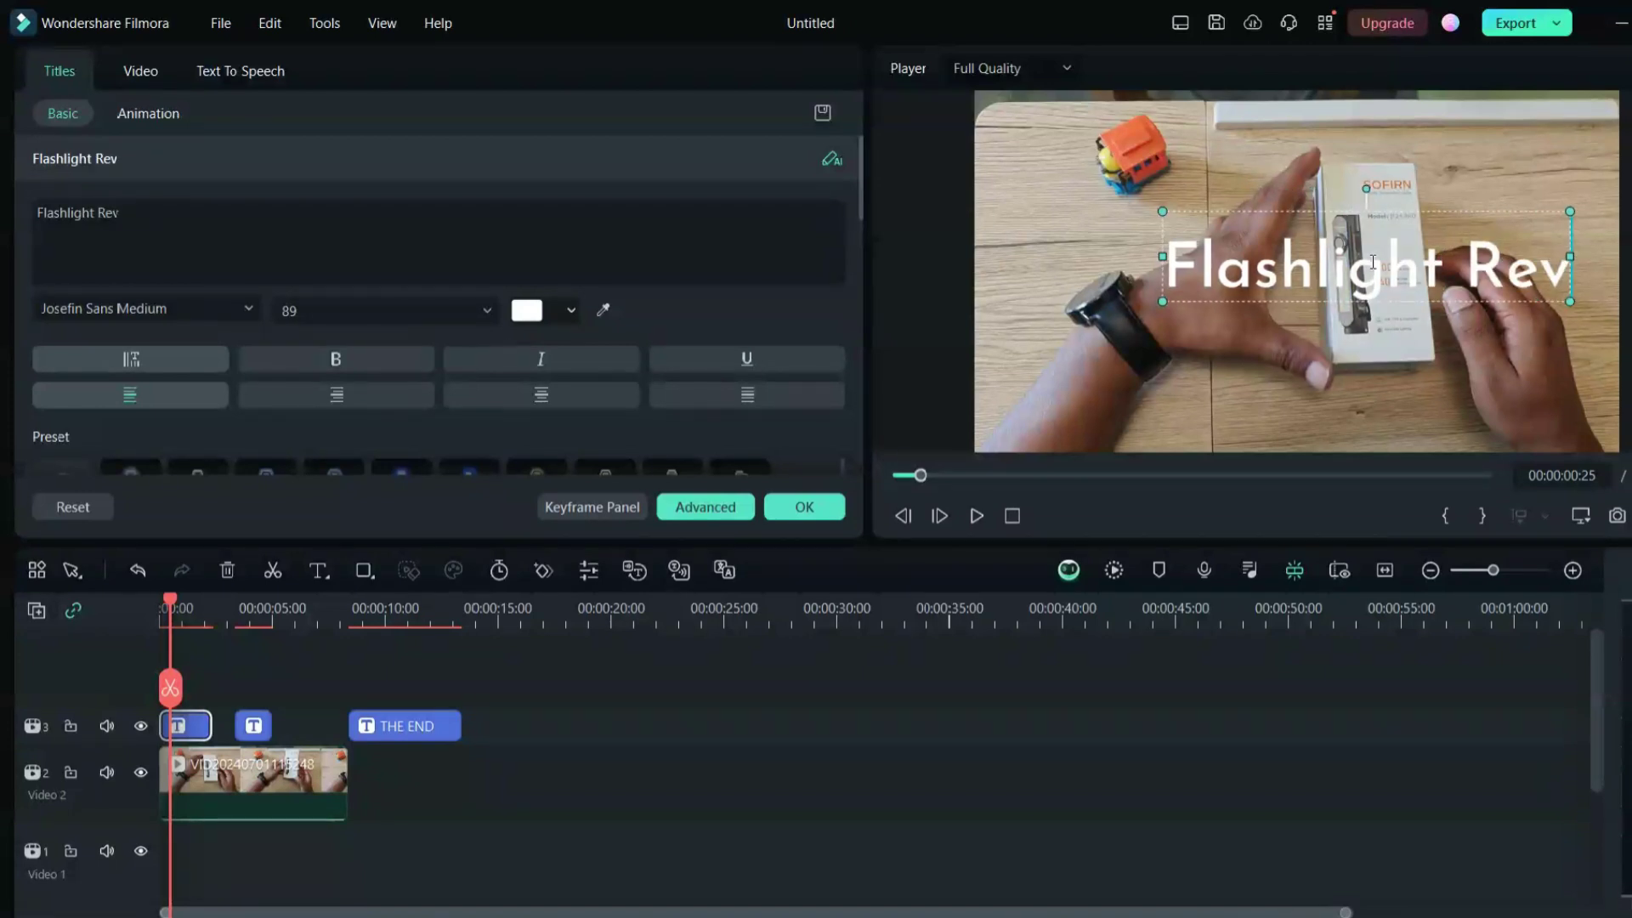
{"action": "type", "text": "iew"}
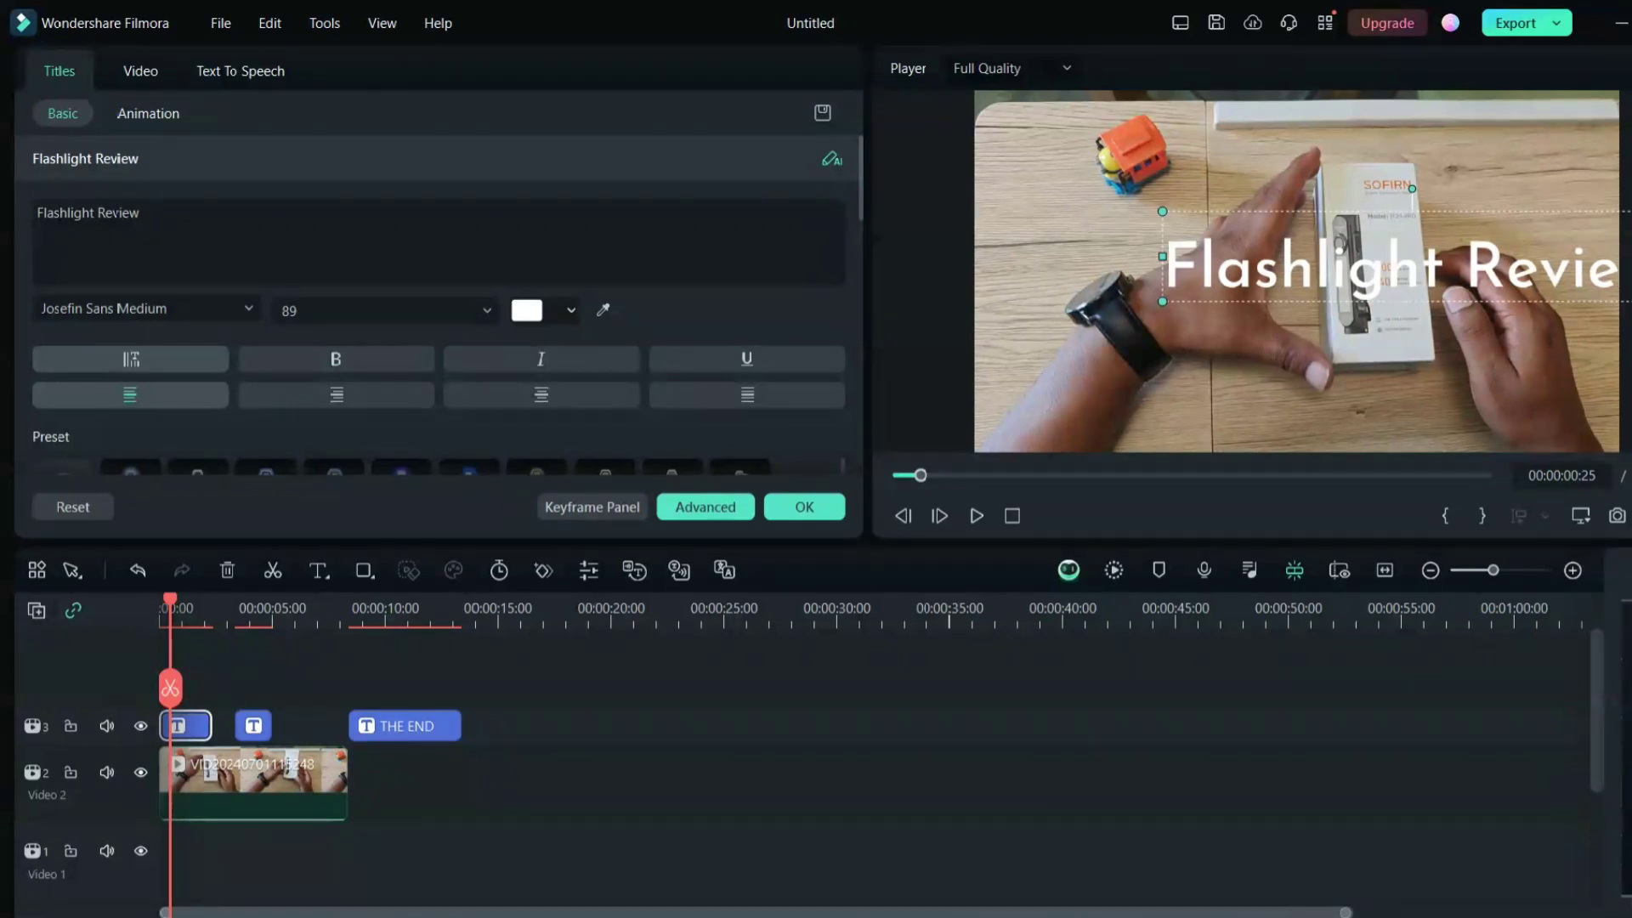
Step: Shrink the Flashlight Review title to font size 50 and position it over the product box
{"action": "left_click_drag", "start_coordinate": [1411, 301], "coordinate": [1270, 286]}
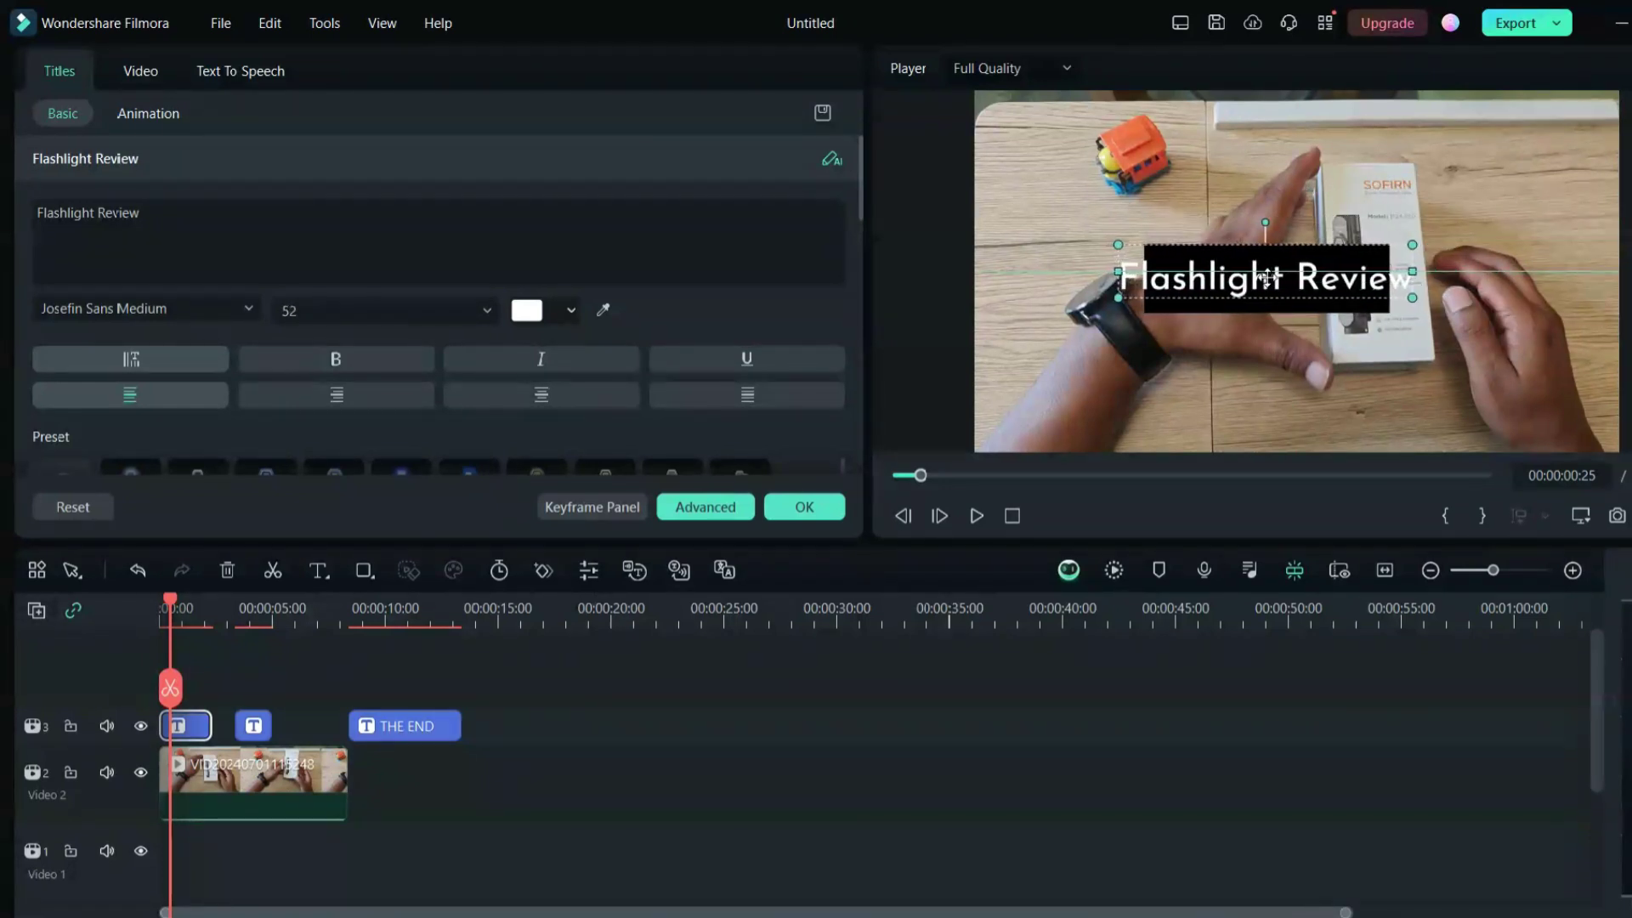
{"action": "double_click", "coordinate": [1148, 271]}
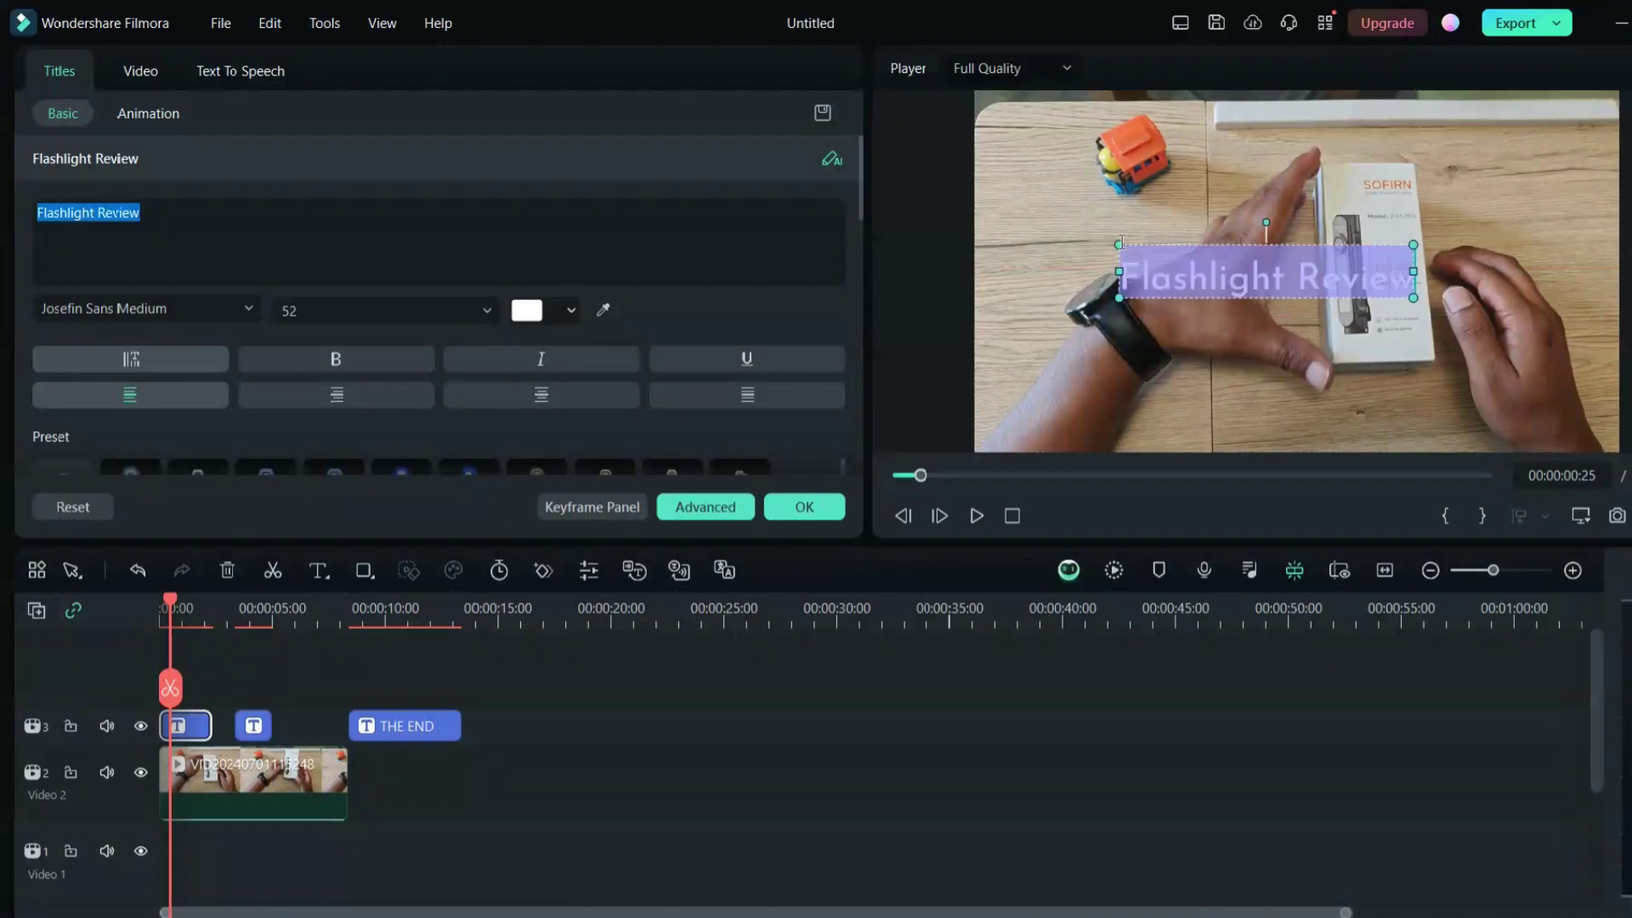
{"action": "left_click_drag", "start_coordinate": [1121, 242], "coordinate": [1130, 248]}
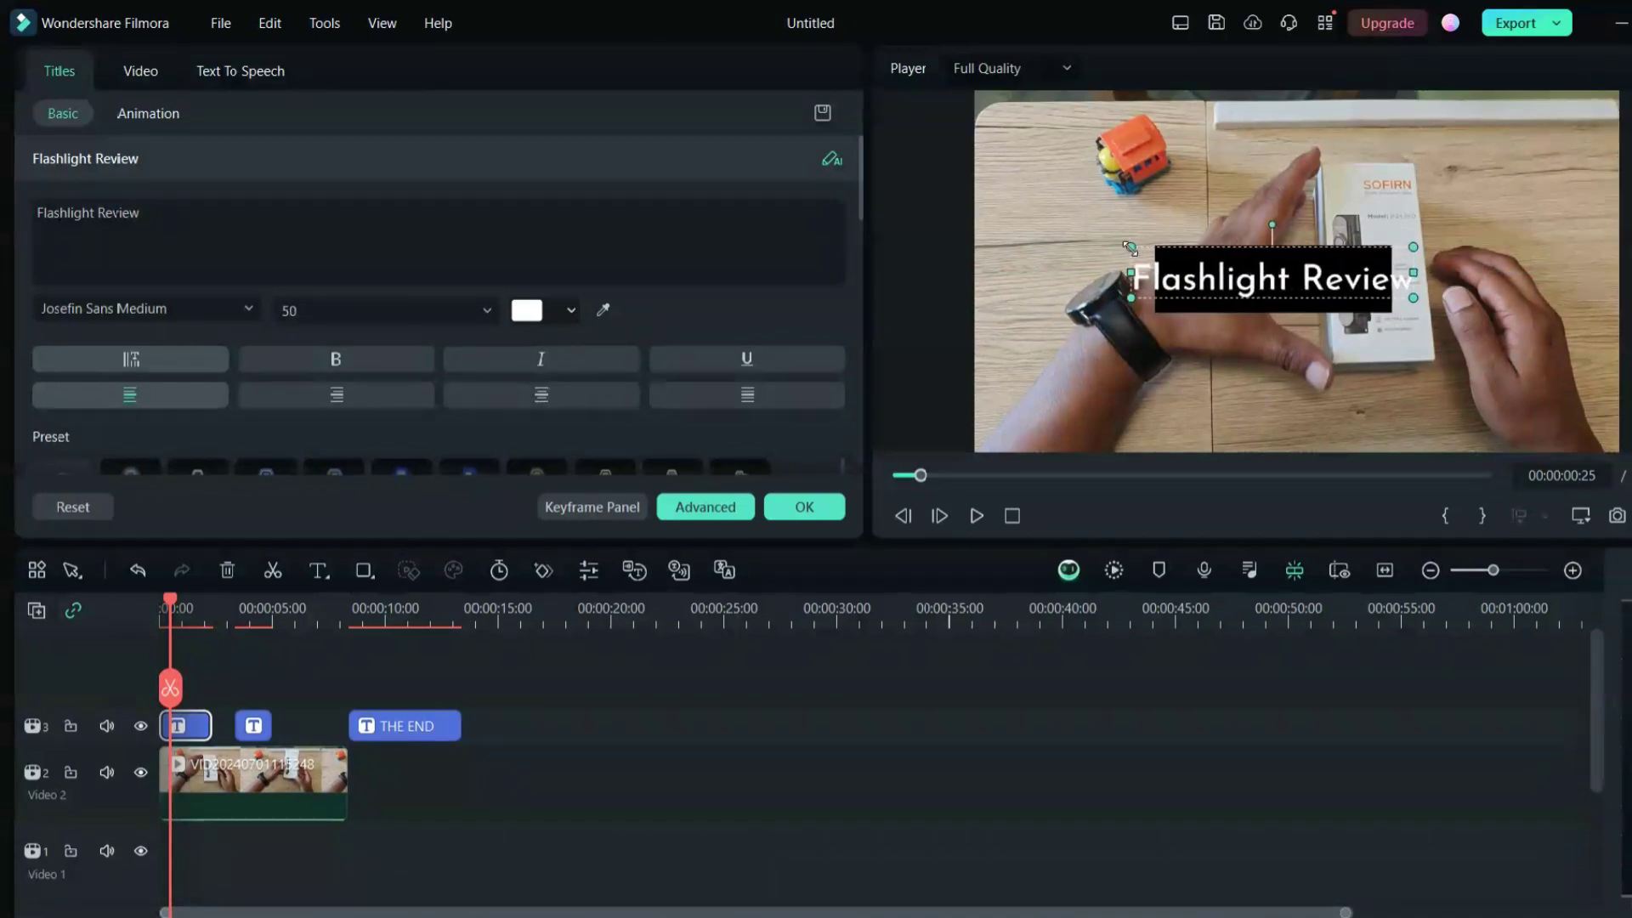
{"action": "left_click", "coordinate": [1347, 374]}
{"action": "left_click", "coordinate": [1333, 279]}
{"action": "double_click", "coordinate": [1326, 280]}
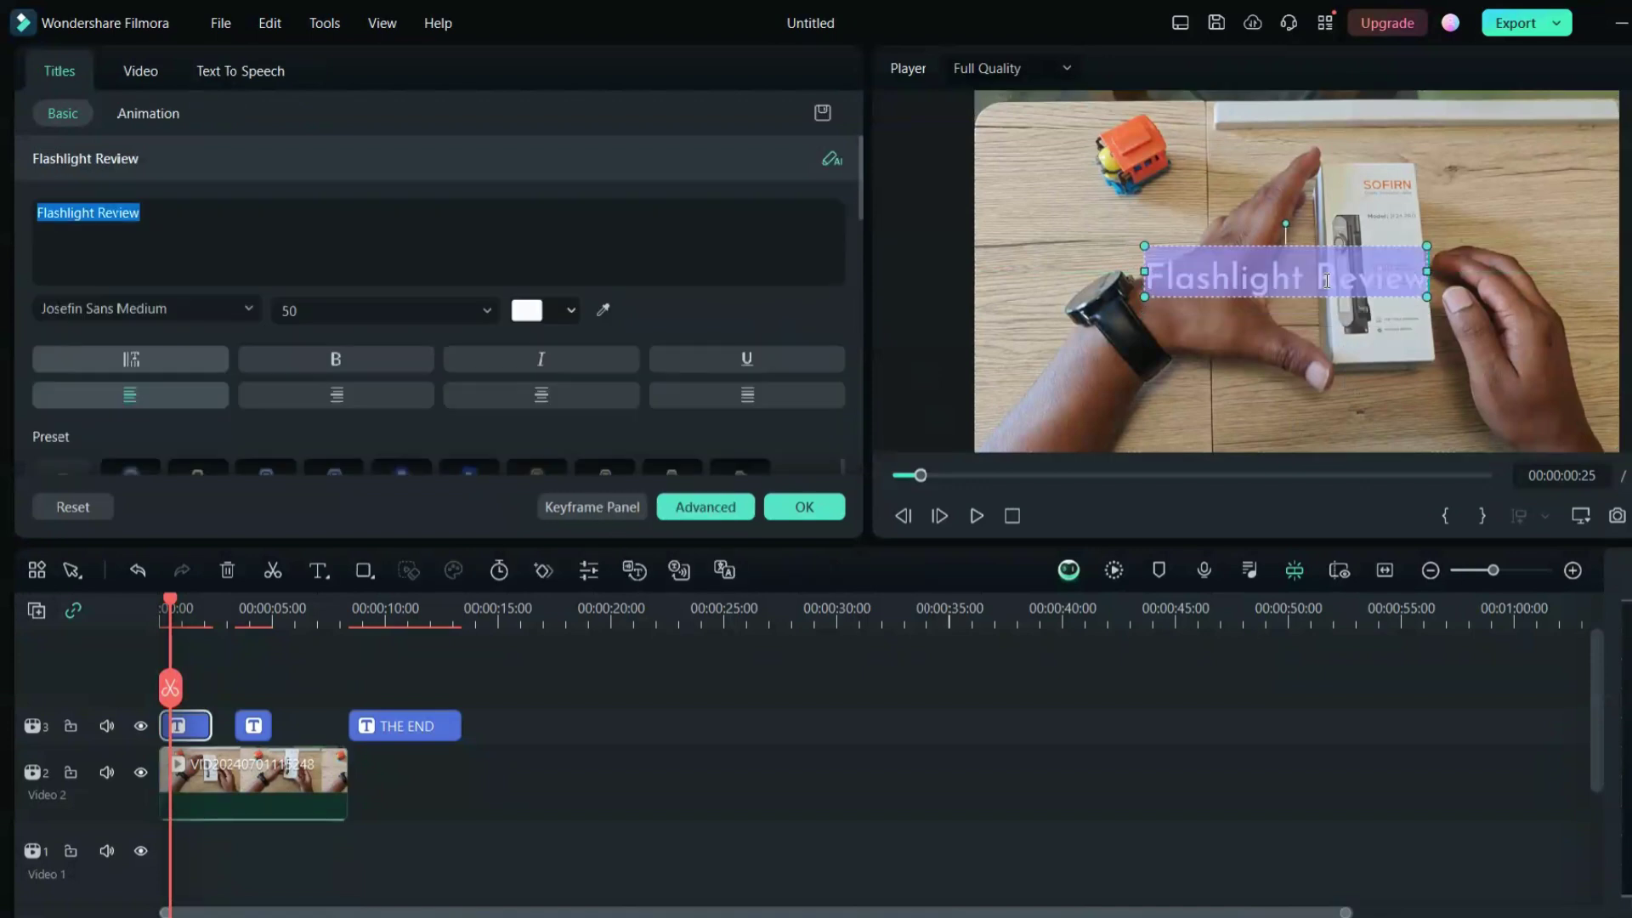
{"action": "left_click", "coordinate": [1258, 340]}
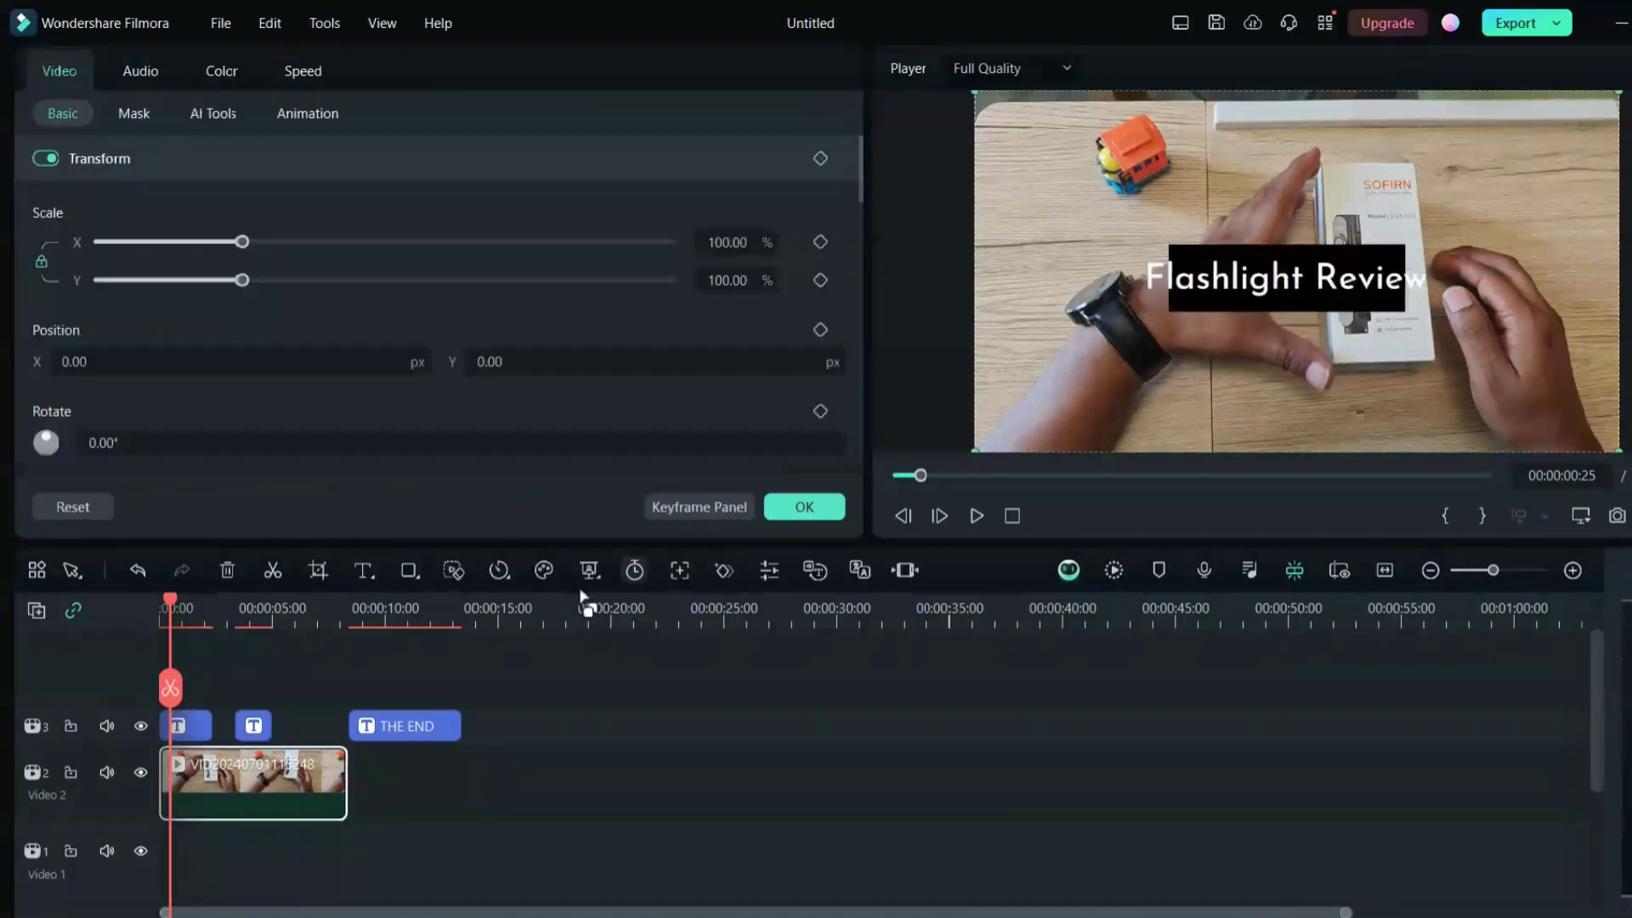
{"action": "left_click", "coordinate": [186, 723]}
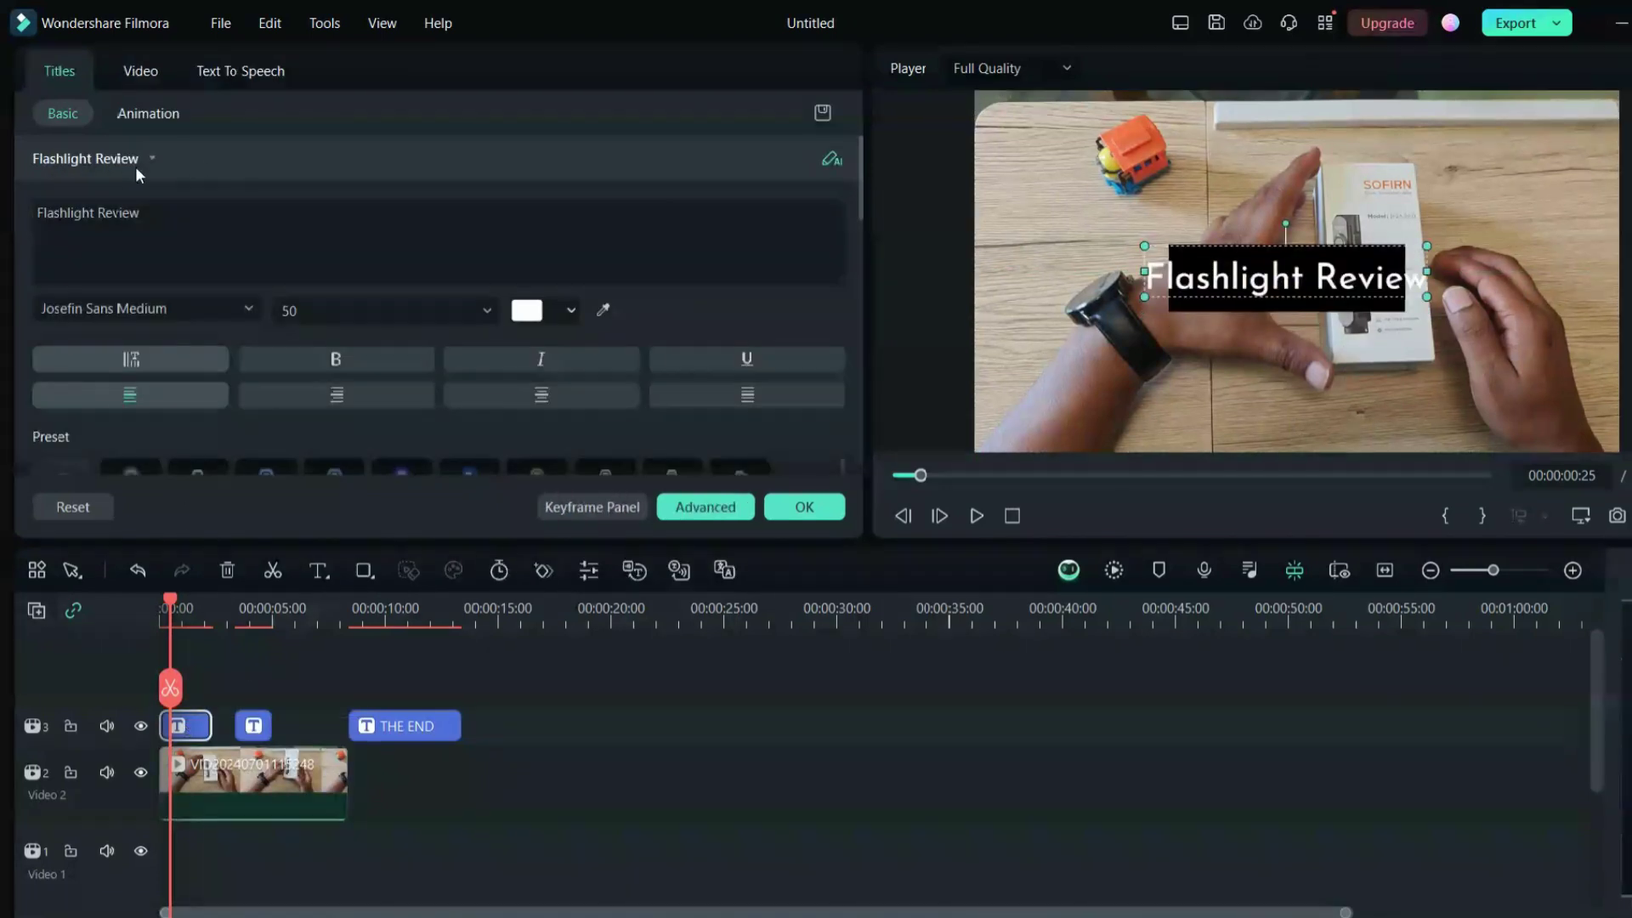
Step: Try the Jump from entrance animation on the title, then reset it to None
{"action": "left_click", "coordinate": [136, 114]}
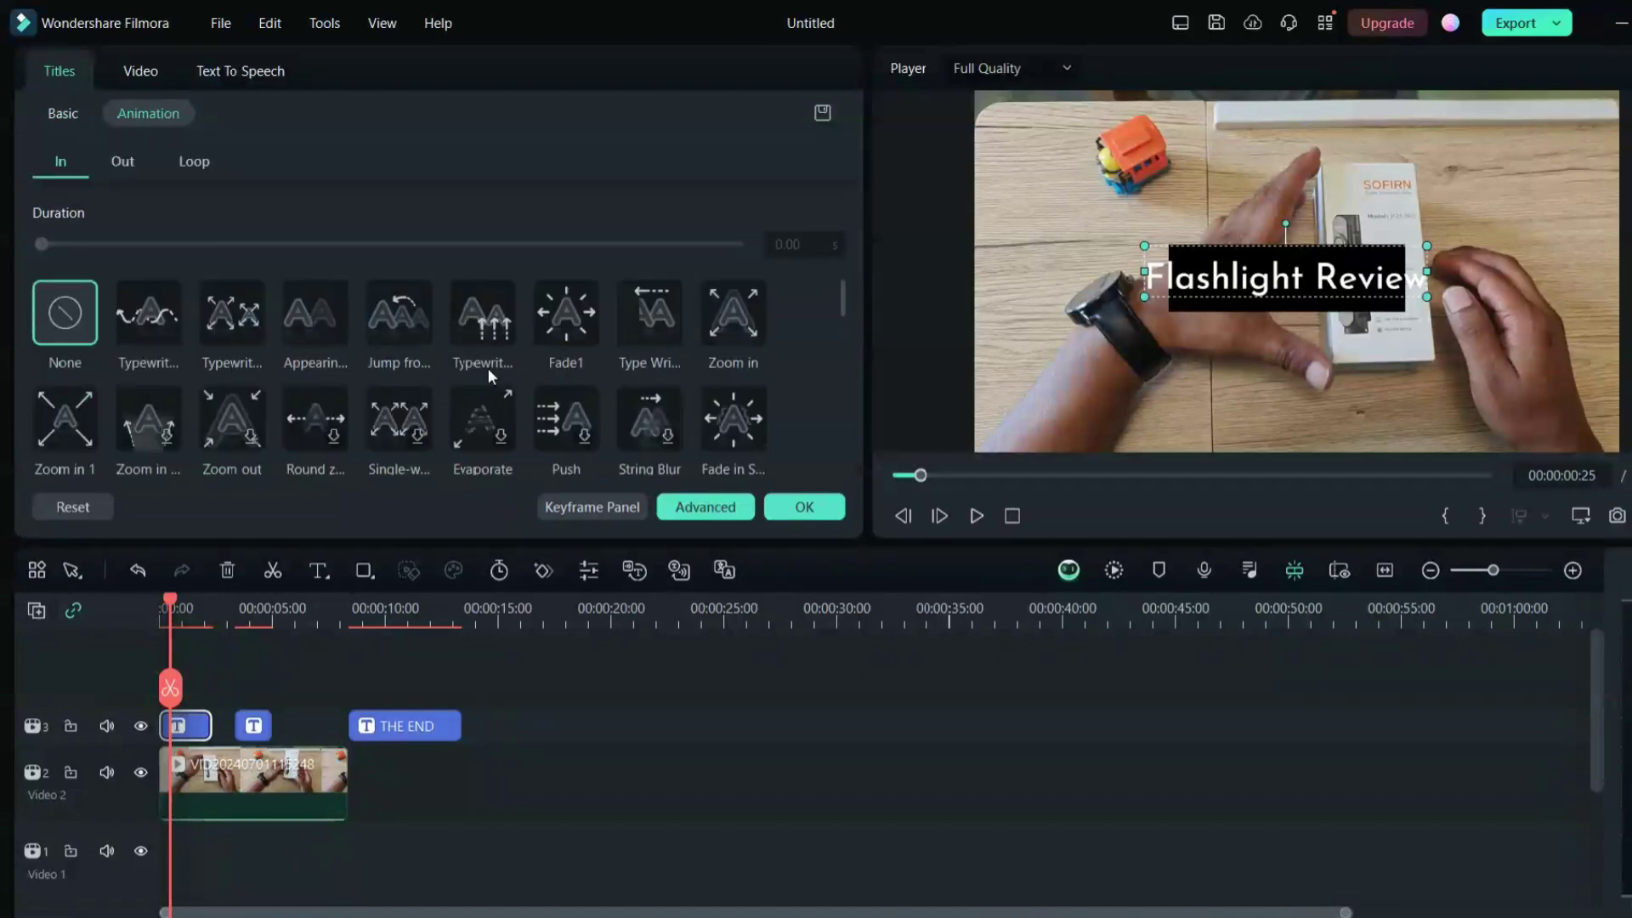
{"action": "left_click", "coordinate": [411, 318]}
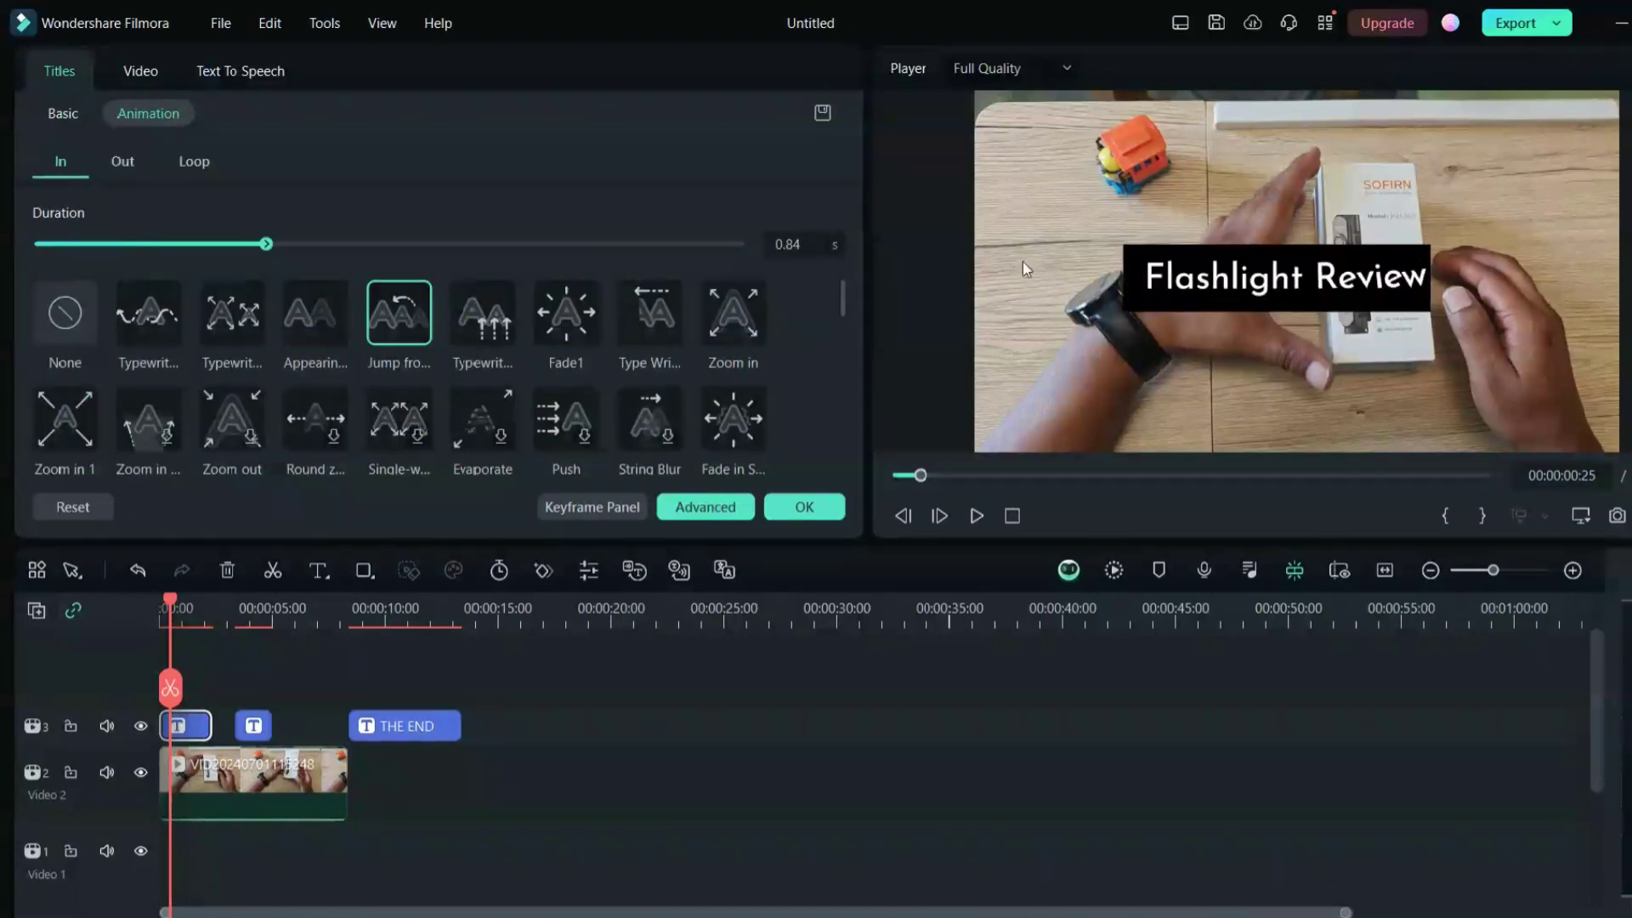
{"action": "left_click", "coordinate": [63, 314]}
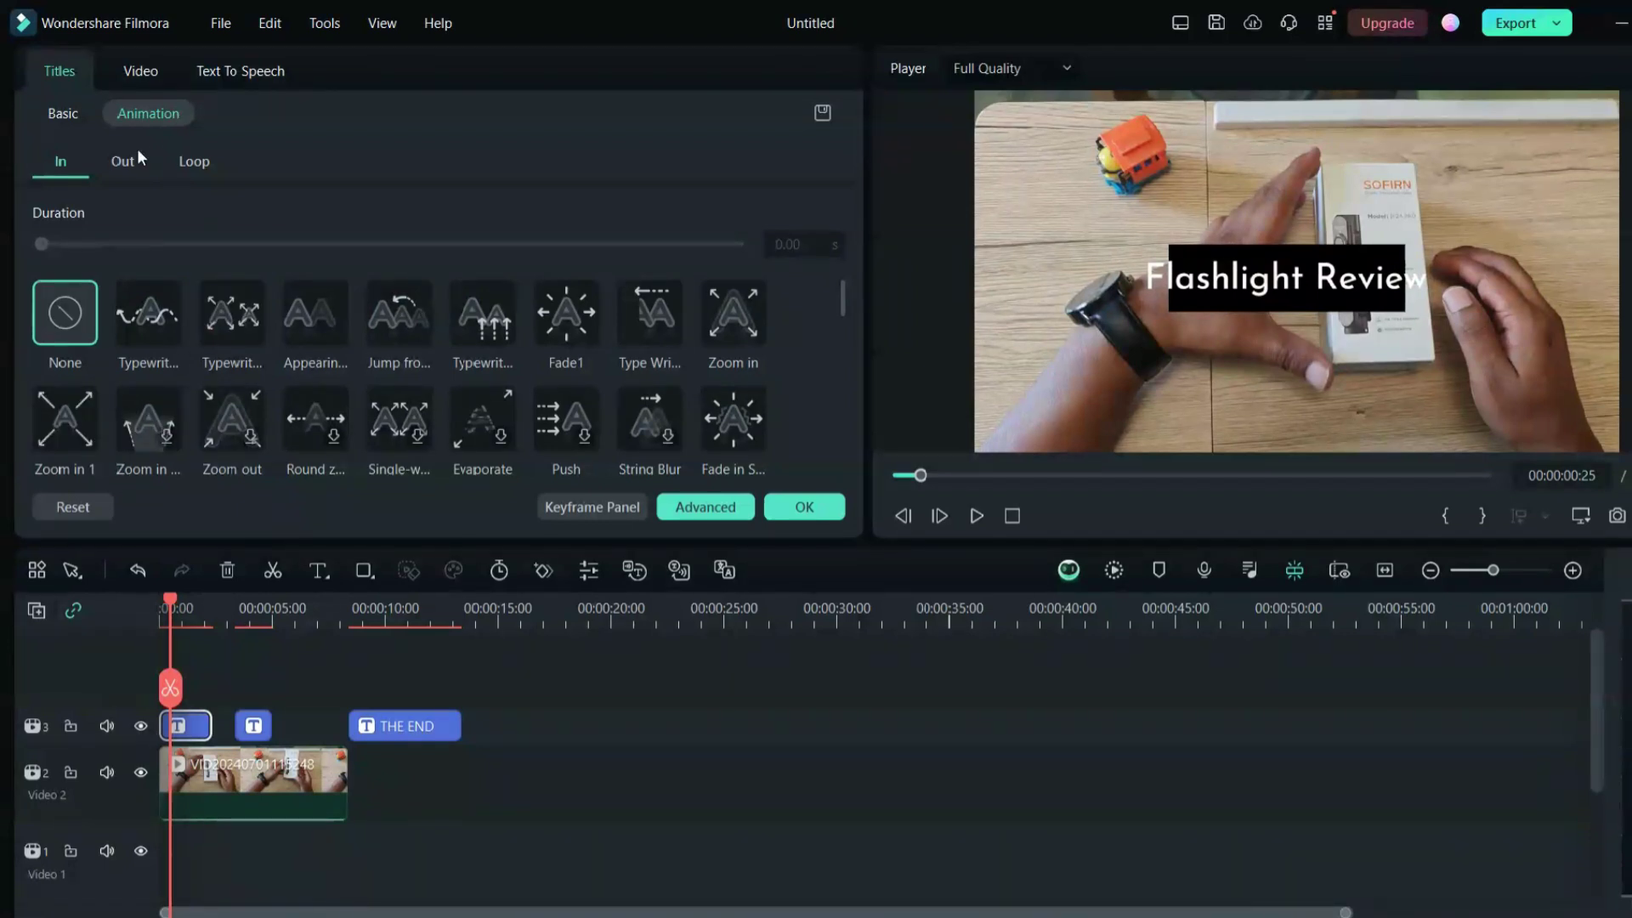
Step: Apply a blue-outlined text preset to the Flashlight Review title
{"action": "left_click", "coordinate": [76, 115]}
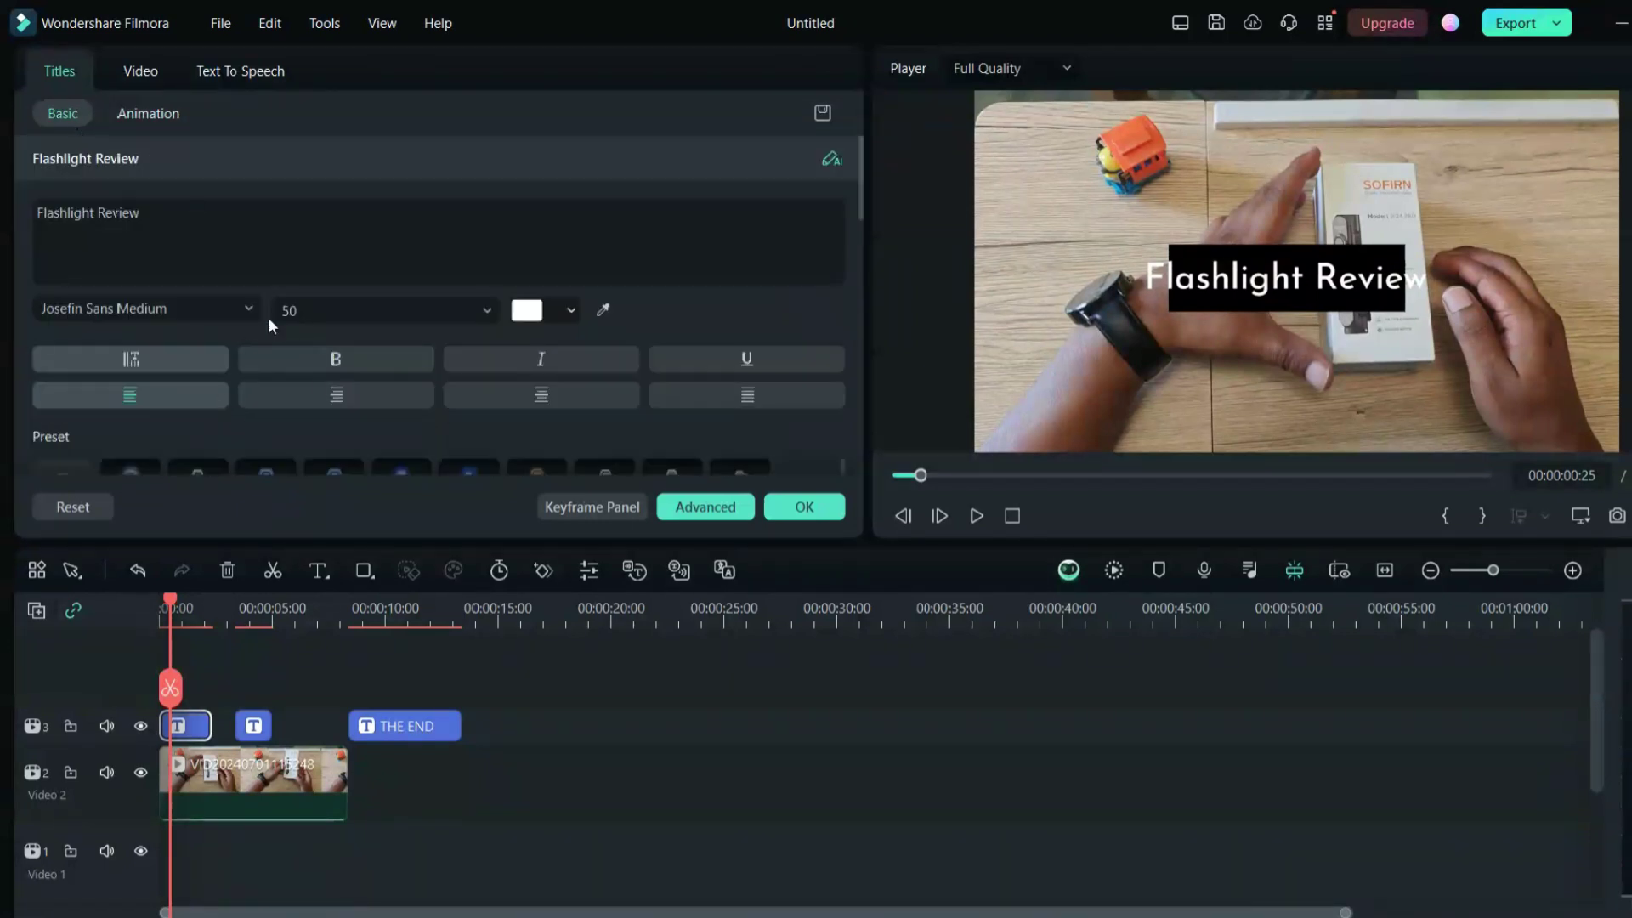
{"action": "left_click", "coordinate": [127, 429]}
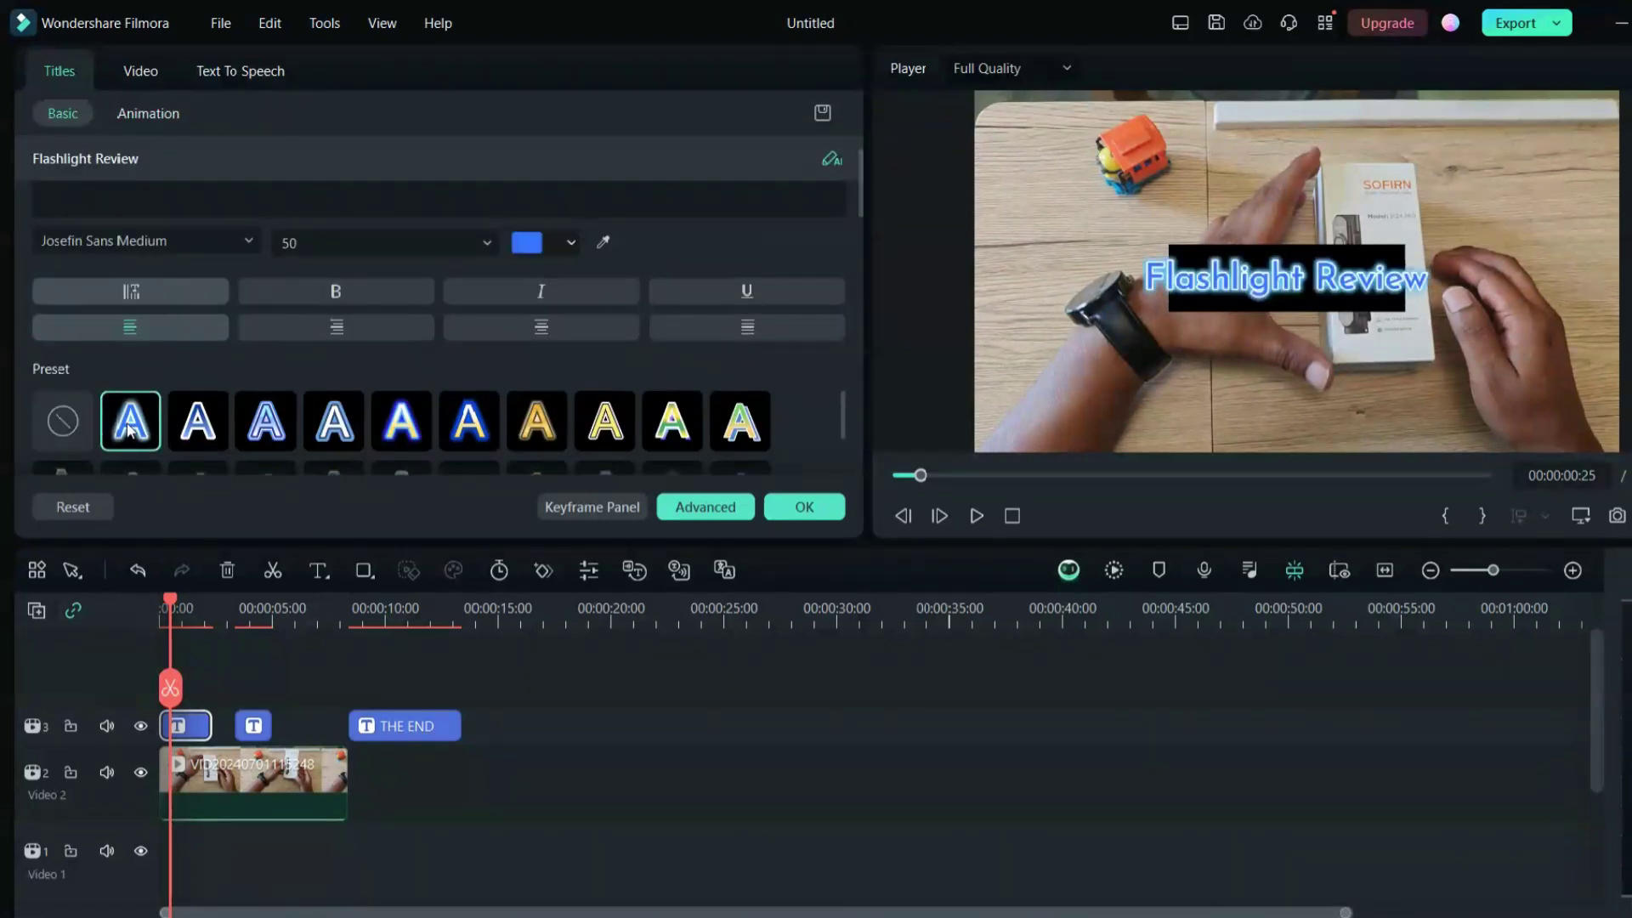
{"action": "left_click", "coordinate": [201, 422]}
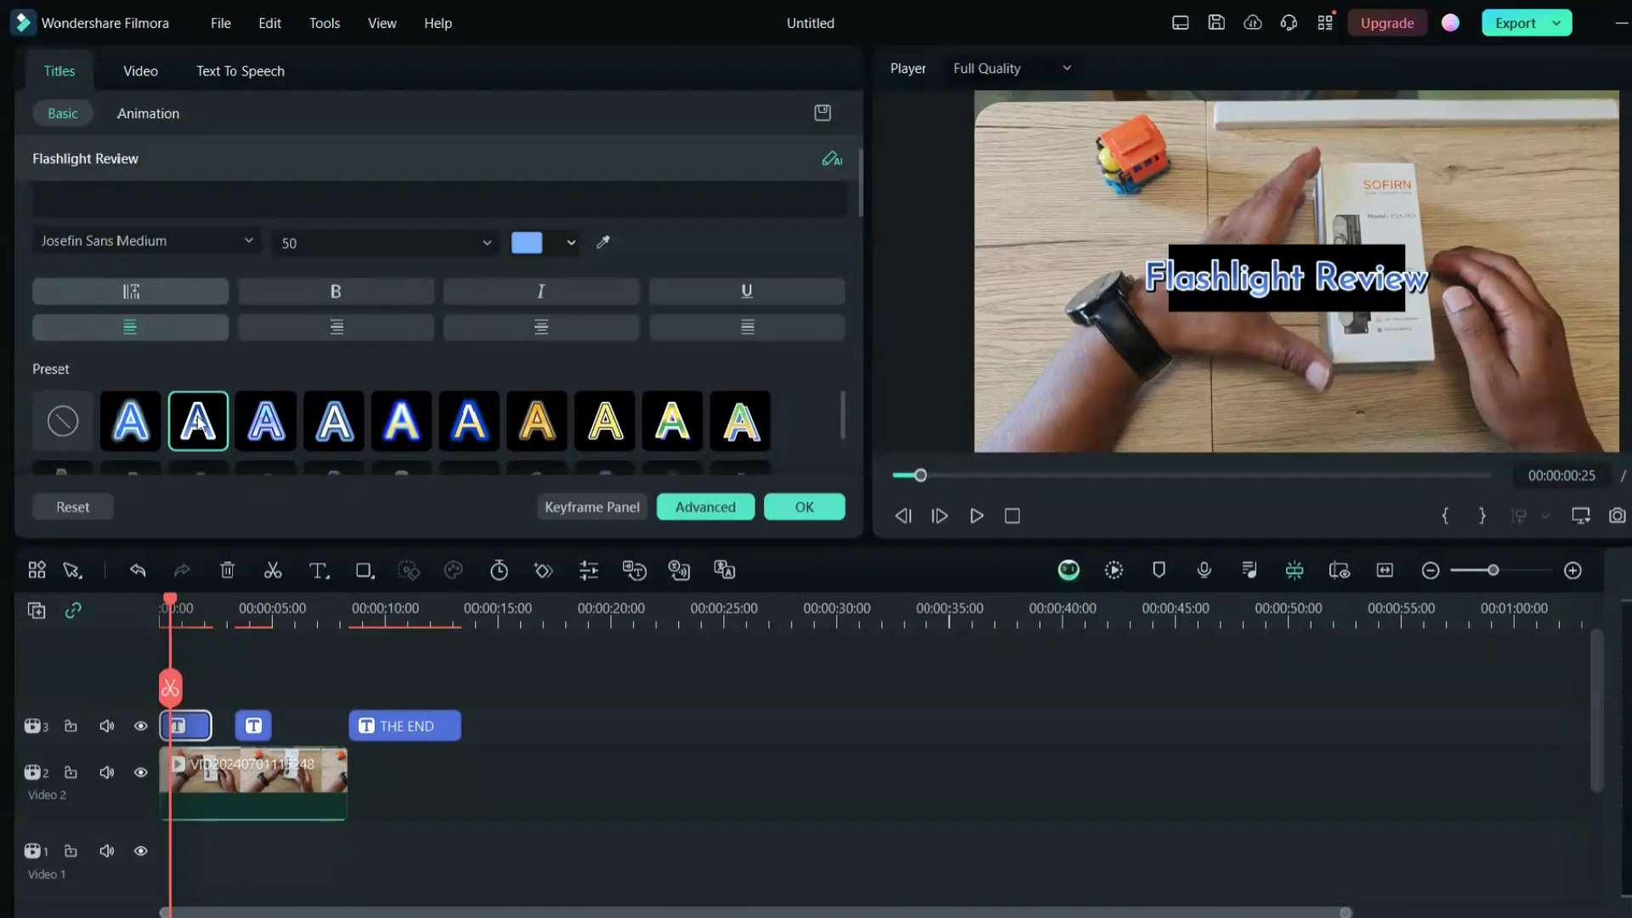
{"action": "left_click", "coordinate": [261, 421]}
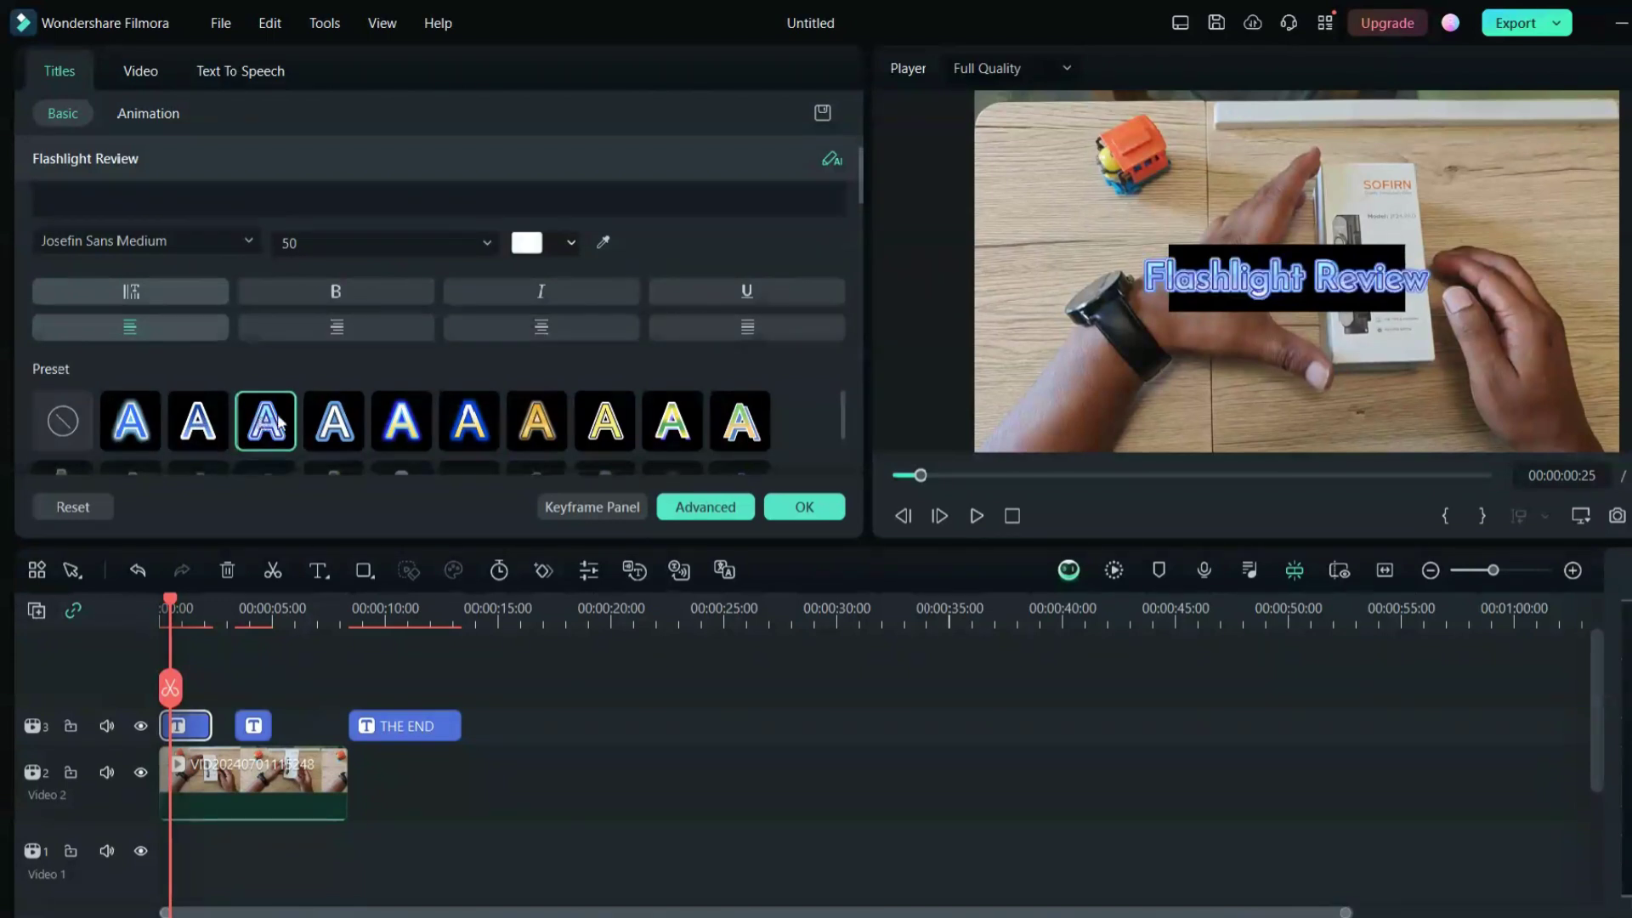
{"action": "left_click", "coordinate": [334, 421]}
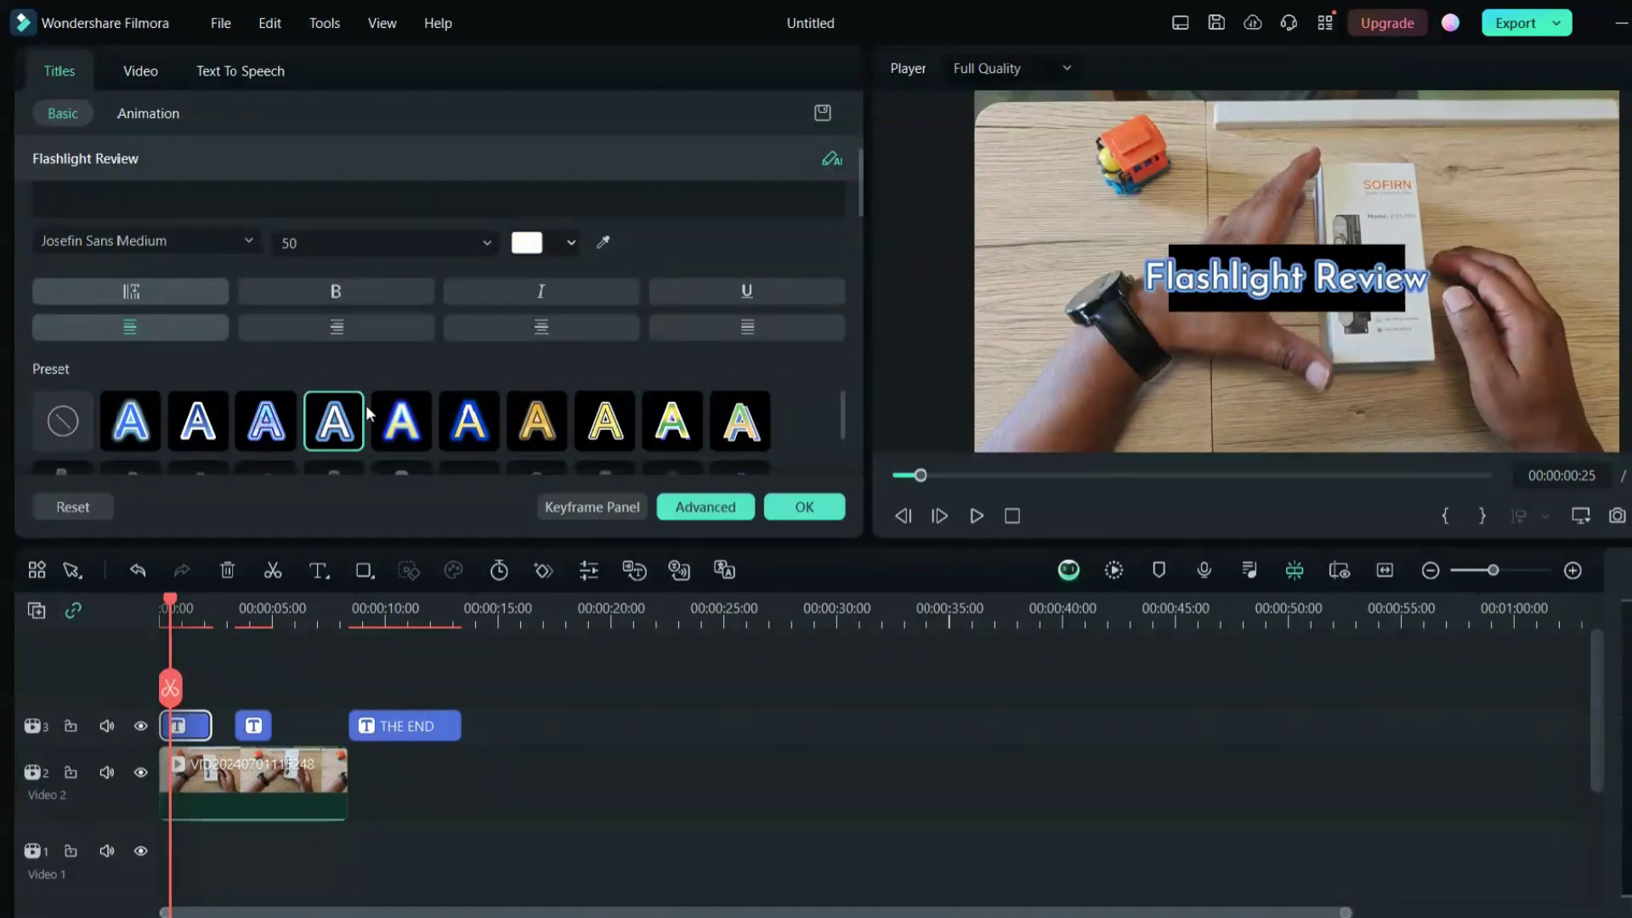
{"action": "scroll", "coordinate": [472, 380], "scroll_direction": "down", "scroll_amount": 2}
{"action": "scroll", "coordinate": [564, 390], "scroll_direction": "down", "scroll_amount": 2}
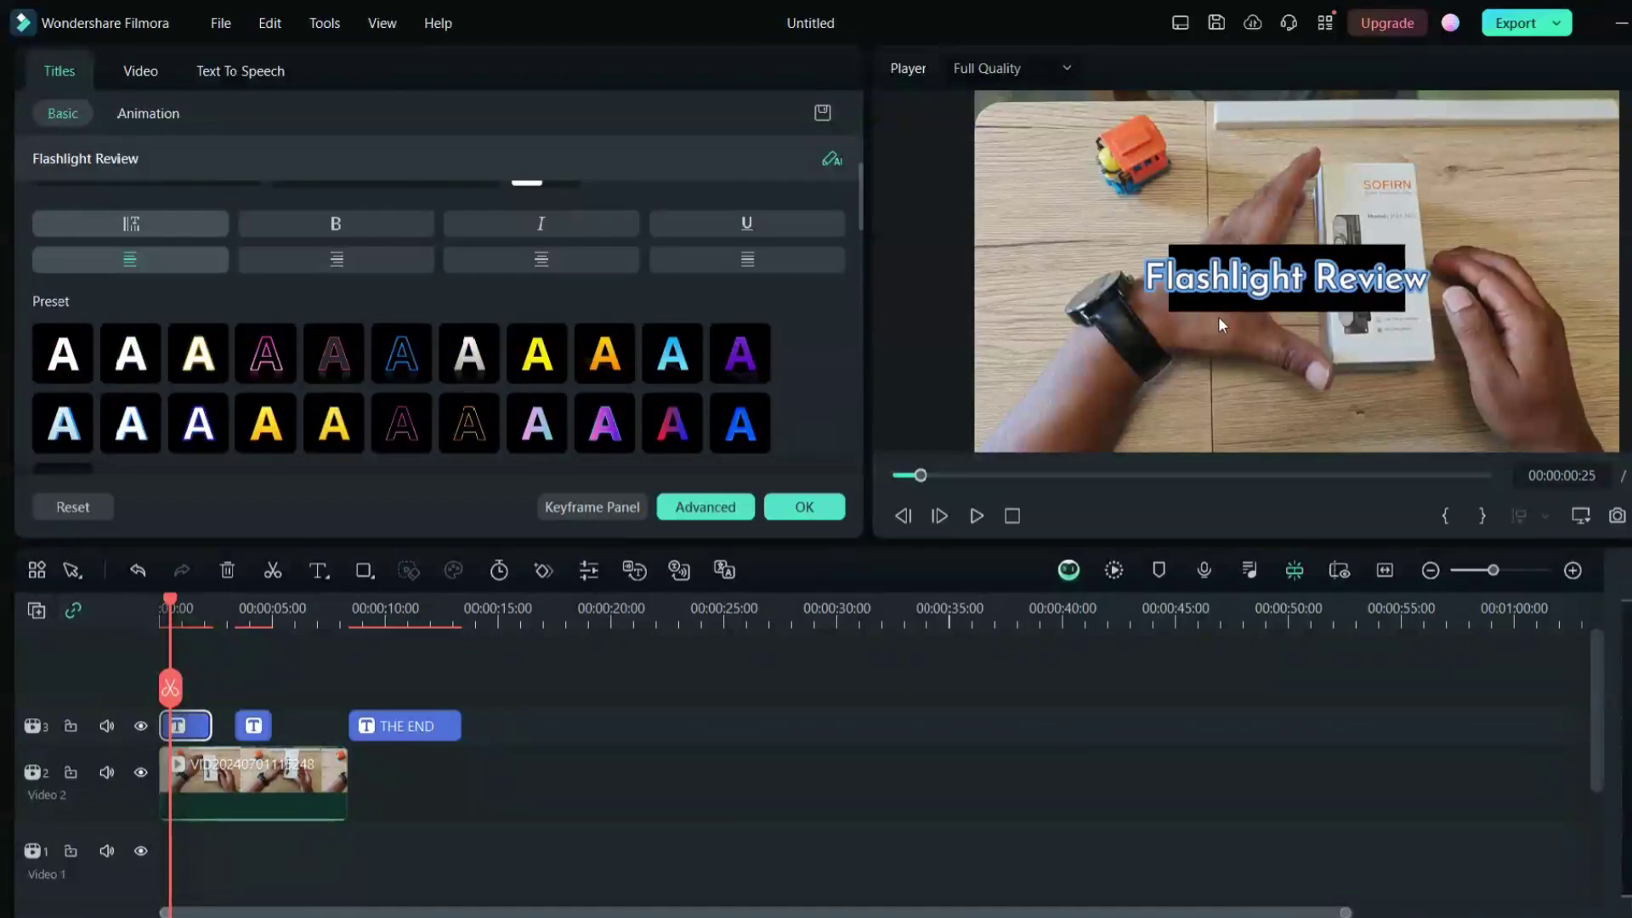
Step: Enlarge the Flashlight Review title and nudge it slightly left and down
{"action": "left_click", "coordinate": [1387, 281]}
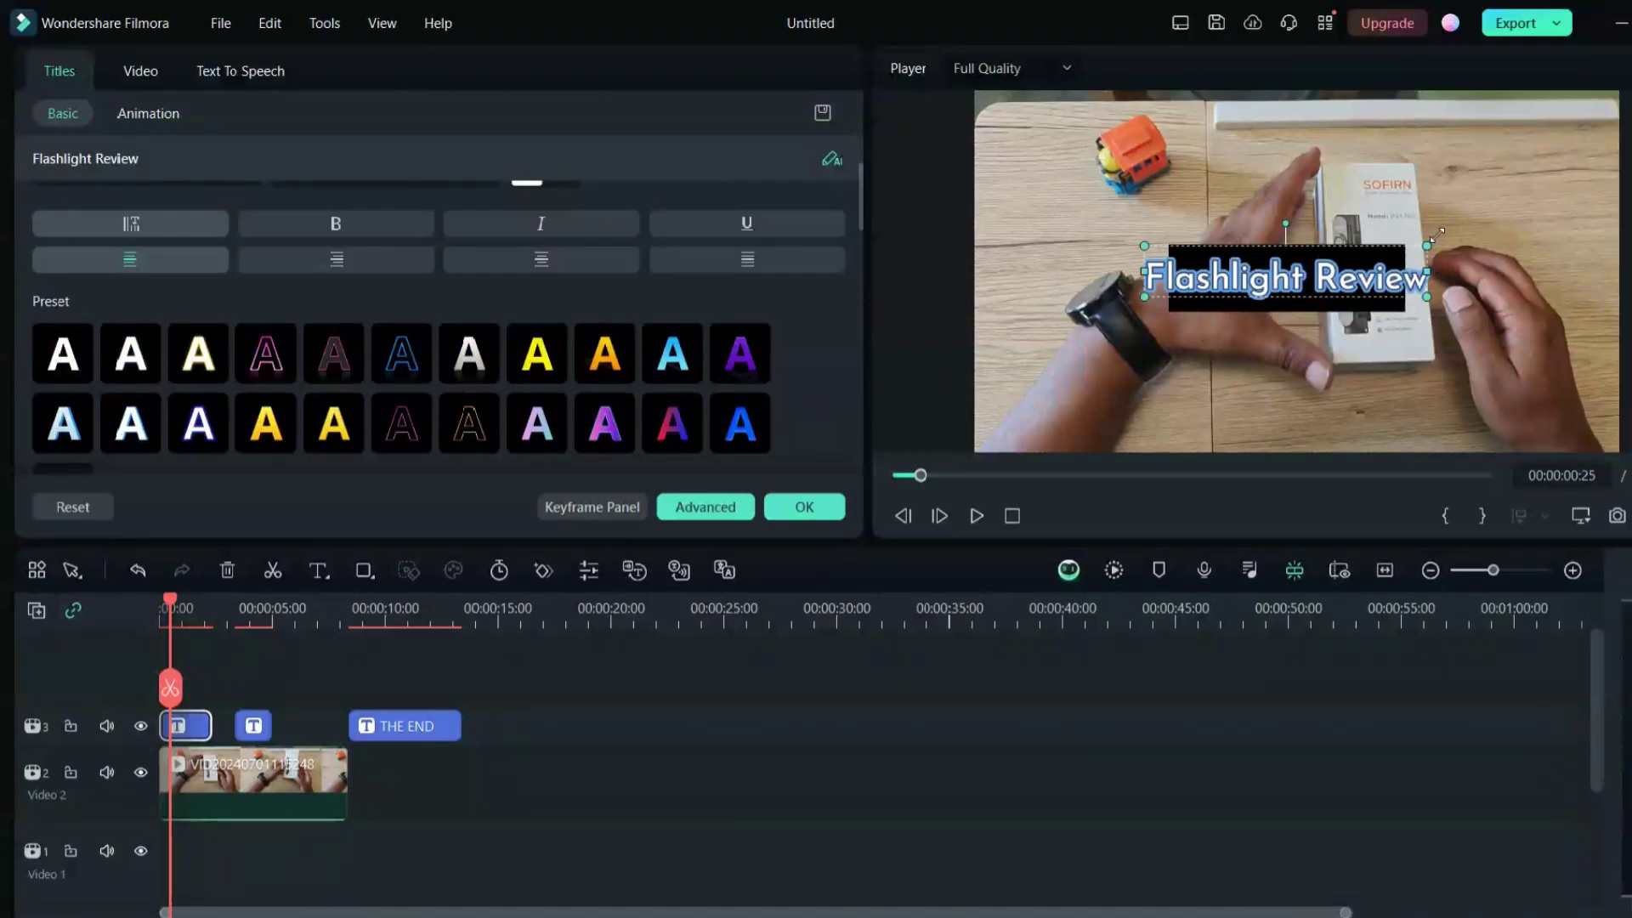
{"action": "left_click_drag", "start_coordinate": [1438, 233], "coordinate": [1615, 217]}
{"action": "left_click_drag", "start_coordinate": [1428, 268], "coordinate": [1336, 275]}
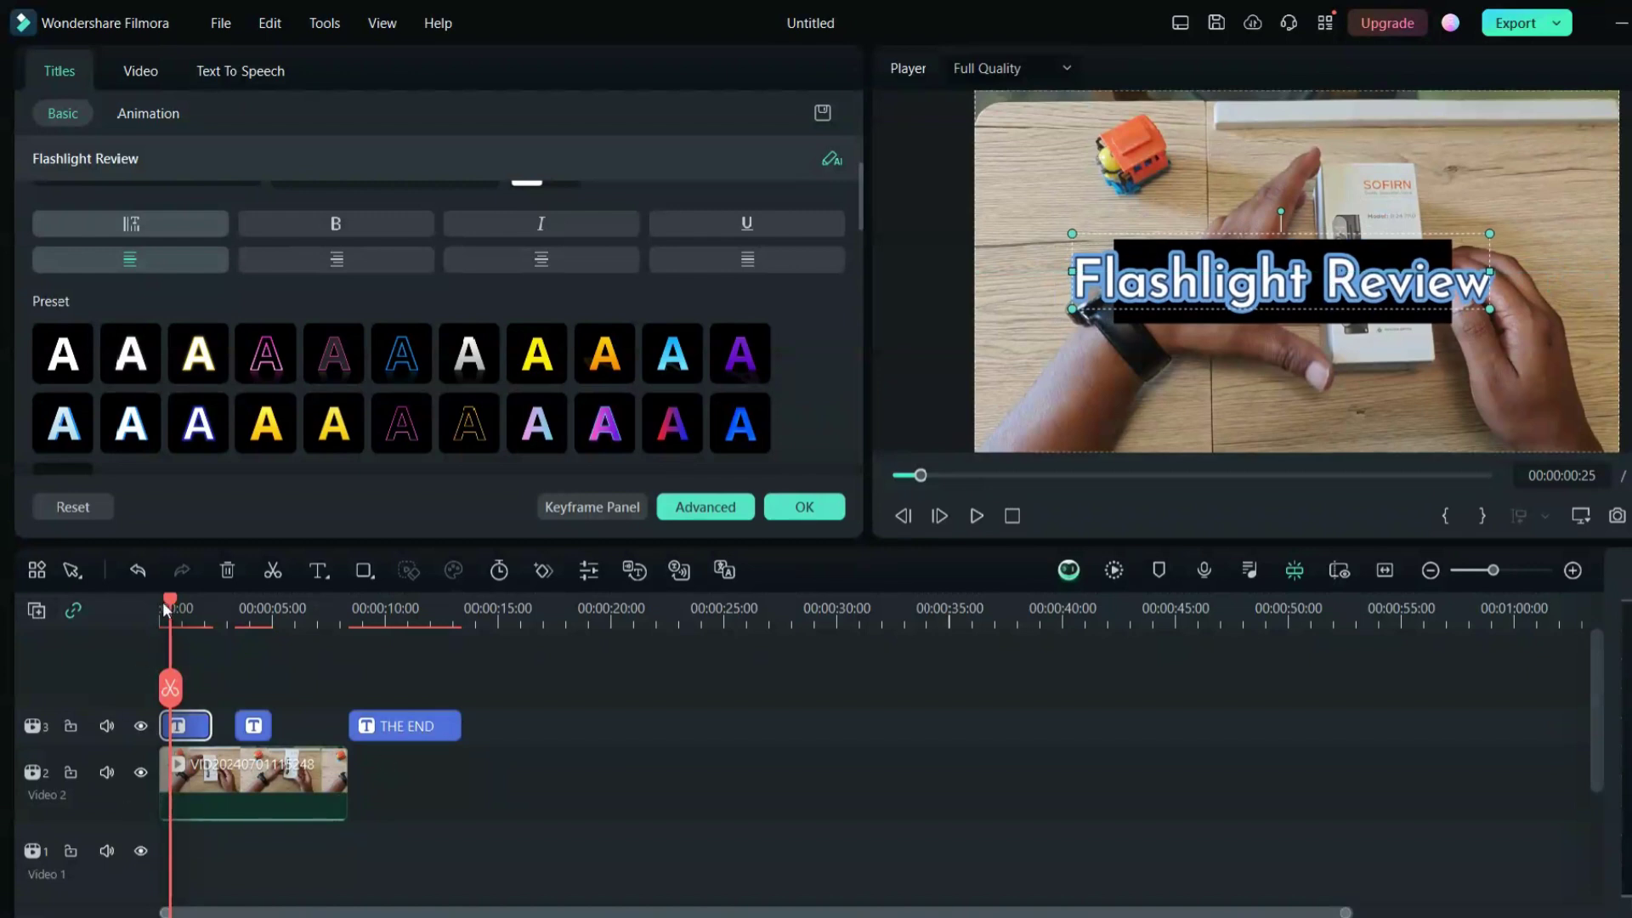
{"action": "left_click_drag", "start_coordinate": [162, 602], "coordinate": [239, 614]}
Step: Retype the Lorem Ipsum title as 'this is amazing...', apply the orange-outline preset and move it top right
{"action": "double_click", "coordinate": [1200, 266]}
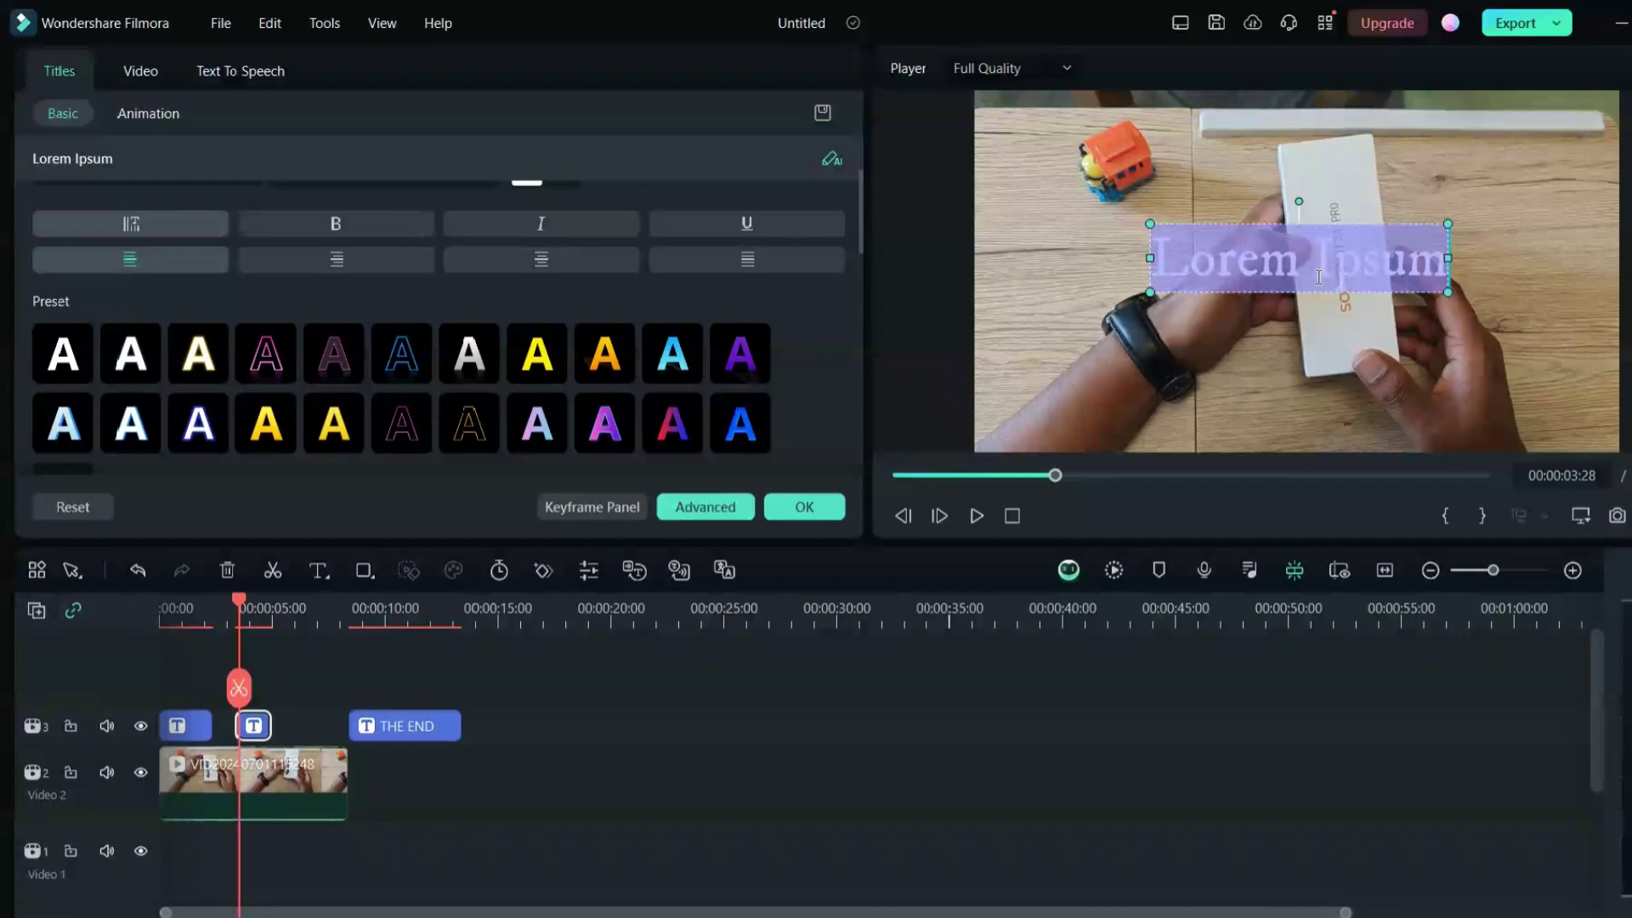
{"action": "type", "text": "this is ama"}
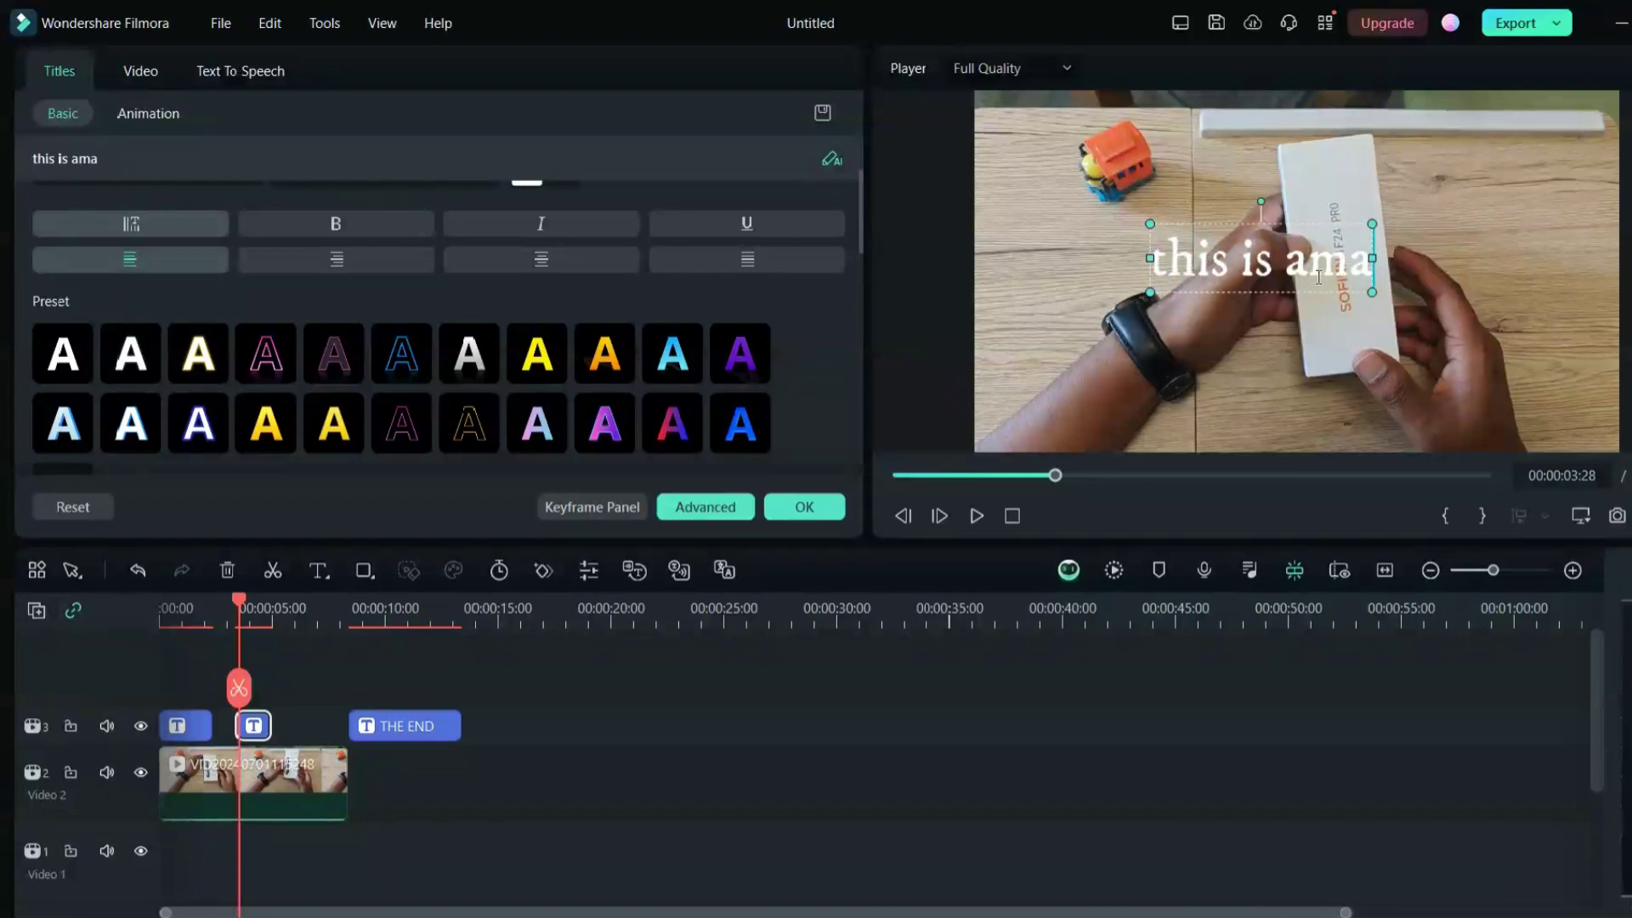
{"action": "type", "text": "zing"}
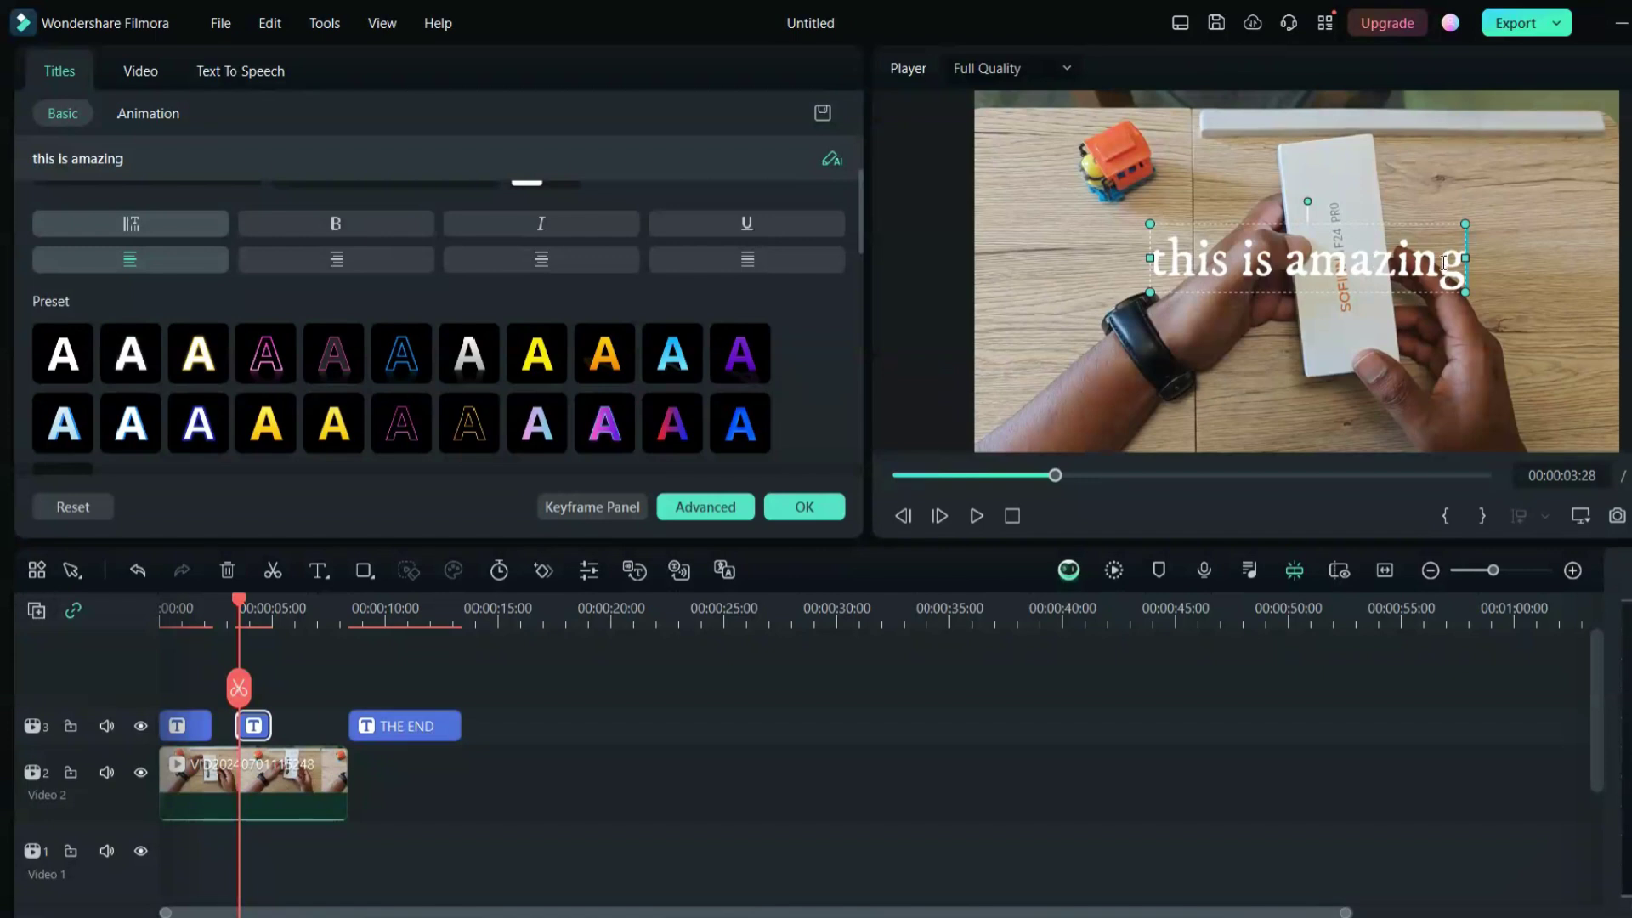
{"action": "type", "text": "..."}
{"action": "left_click", "coordinate": [469, 422]}
{"action": "left_click_drag", "start_coordinate": [1313, 152], "coordinate": [1578, 144]}
{"action": "left_click_drag", "start_coordinate": [1478, 142], "coordinate": [1450, 146]}
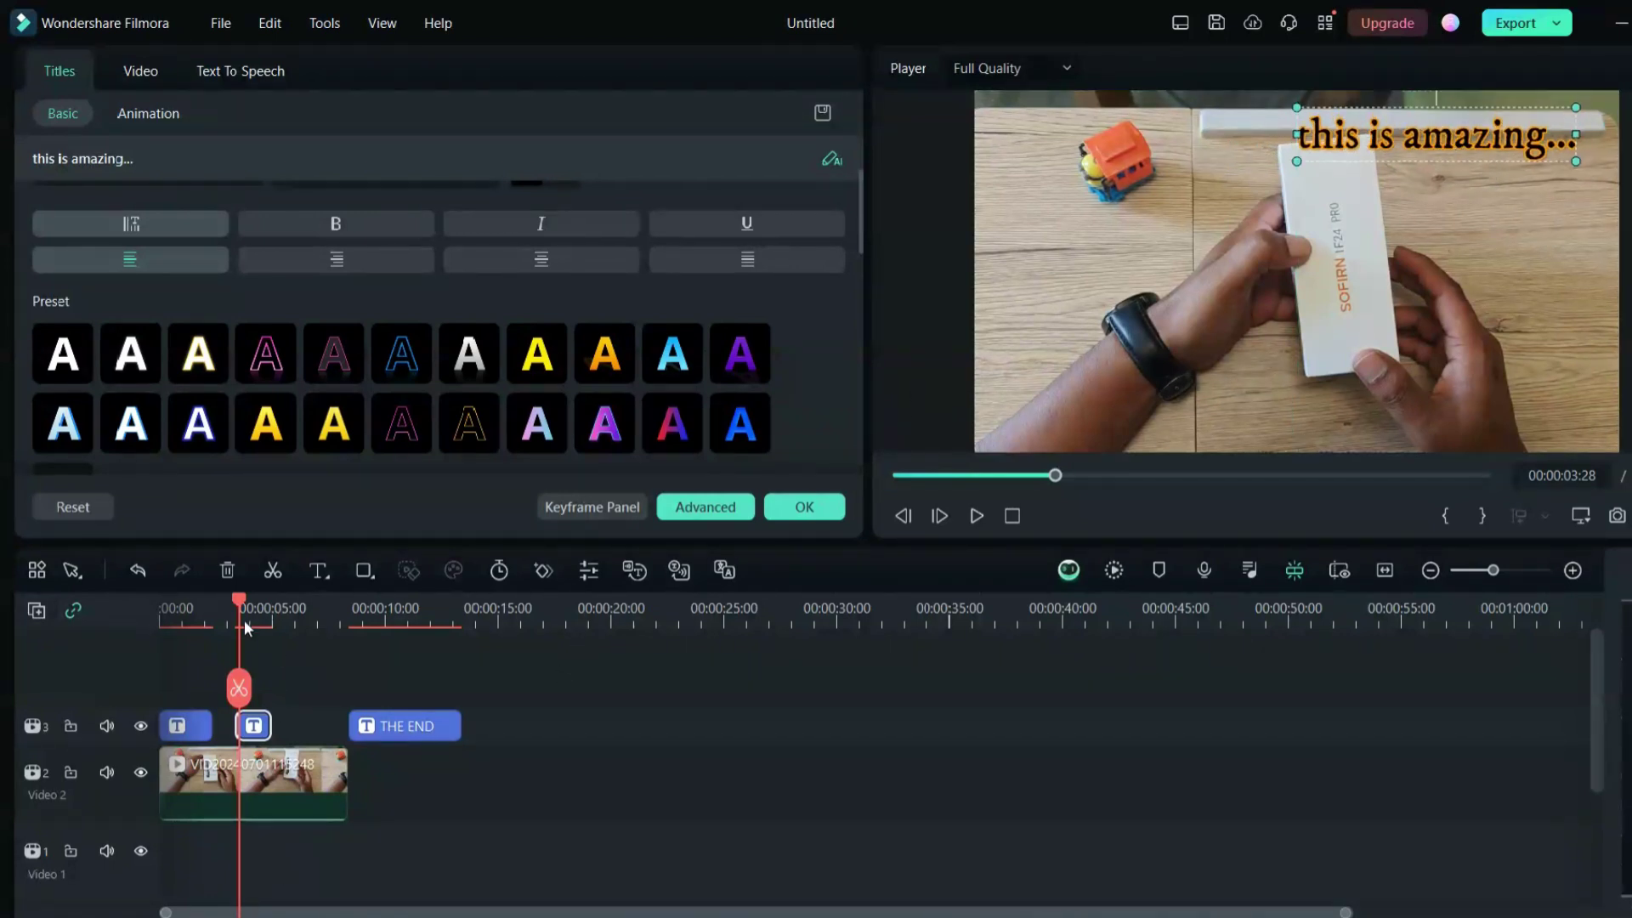
{"action": "left_click_drag", "start_coordinate": [246, 628], "coordinate": [345, 645]}
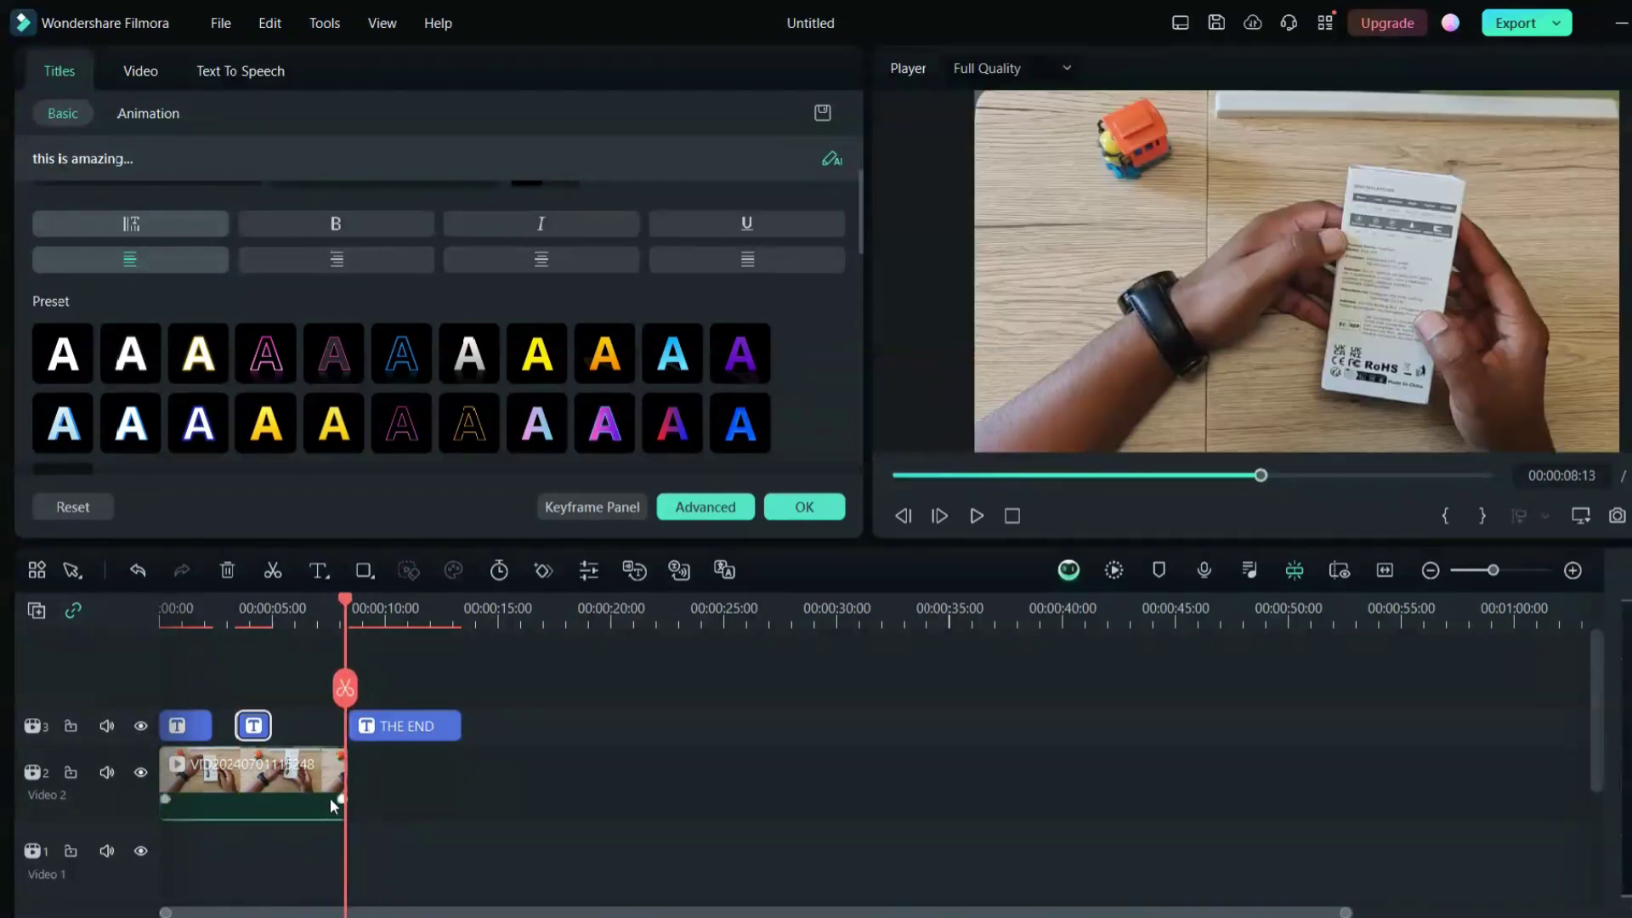
Step: Trim the flashlight clip's end, change 'THE END' to 'Thank you & subscribe', and rewind to 0
{"action": "left_click_drag", "start_coordinate": [338, 776], "coordinate": [302, 776]}
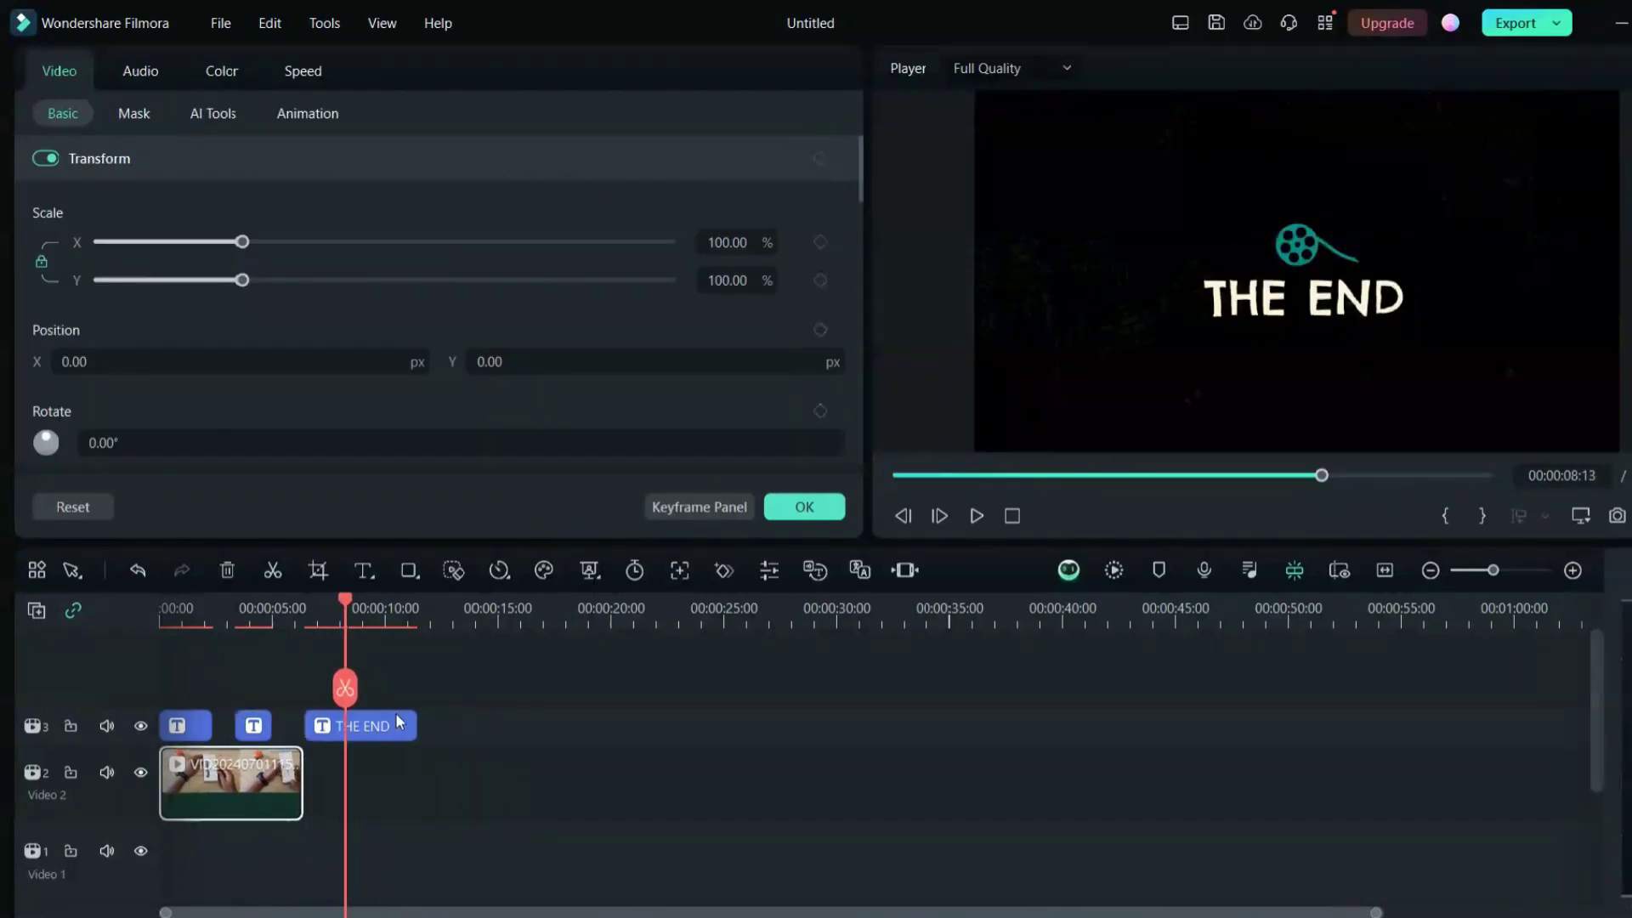
{"action": "left_click", "coordinate": [364, 725]}
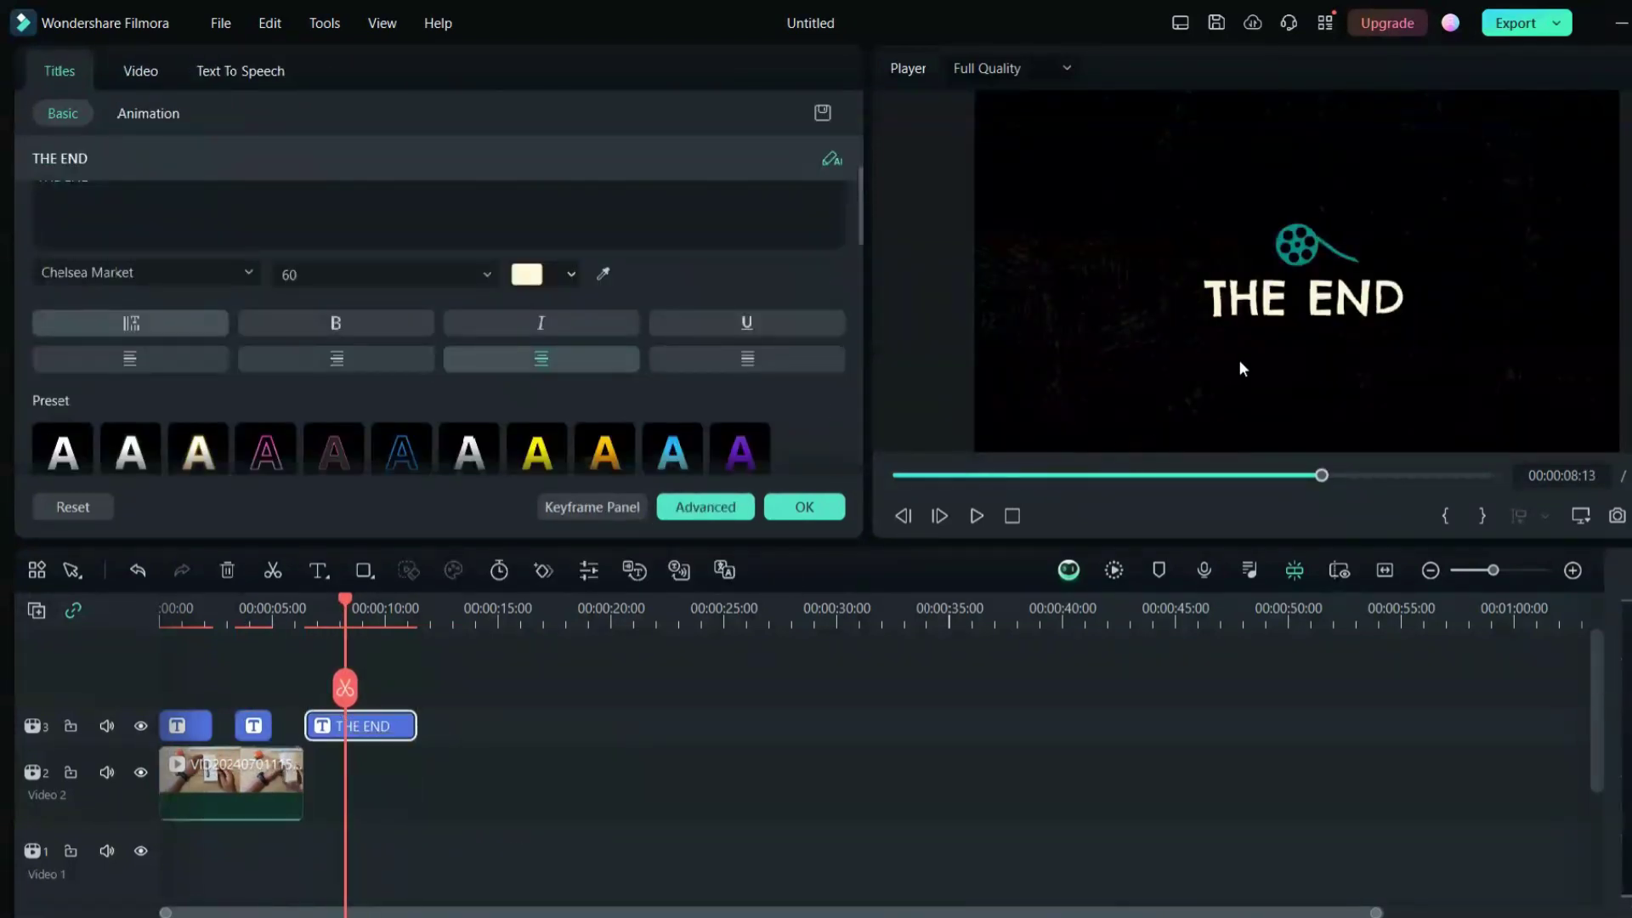
{"action": "double_click", "coordinate": [1259, 302]}
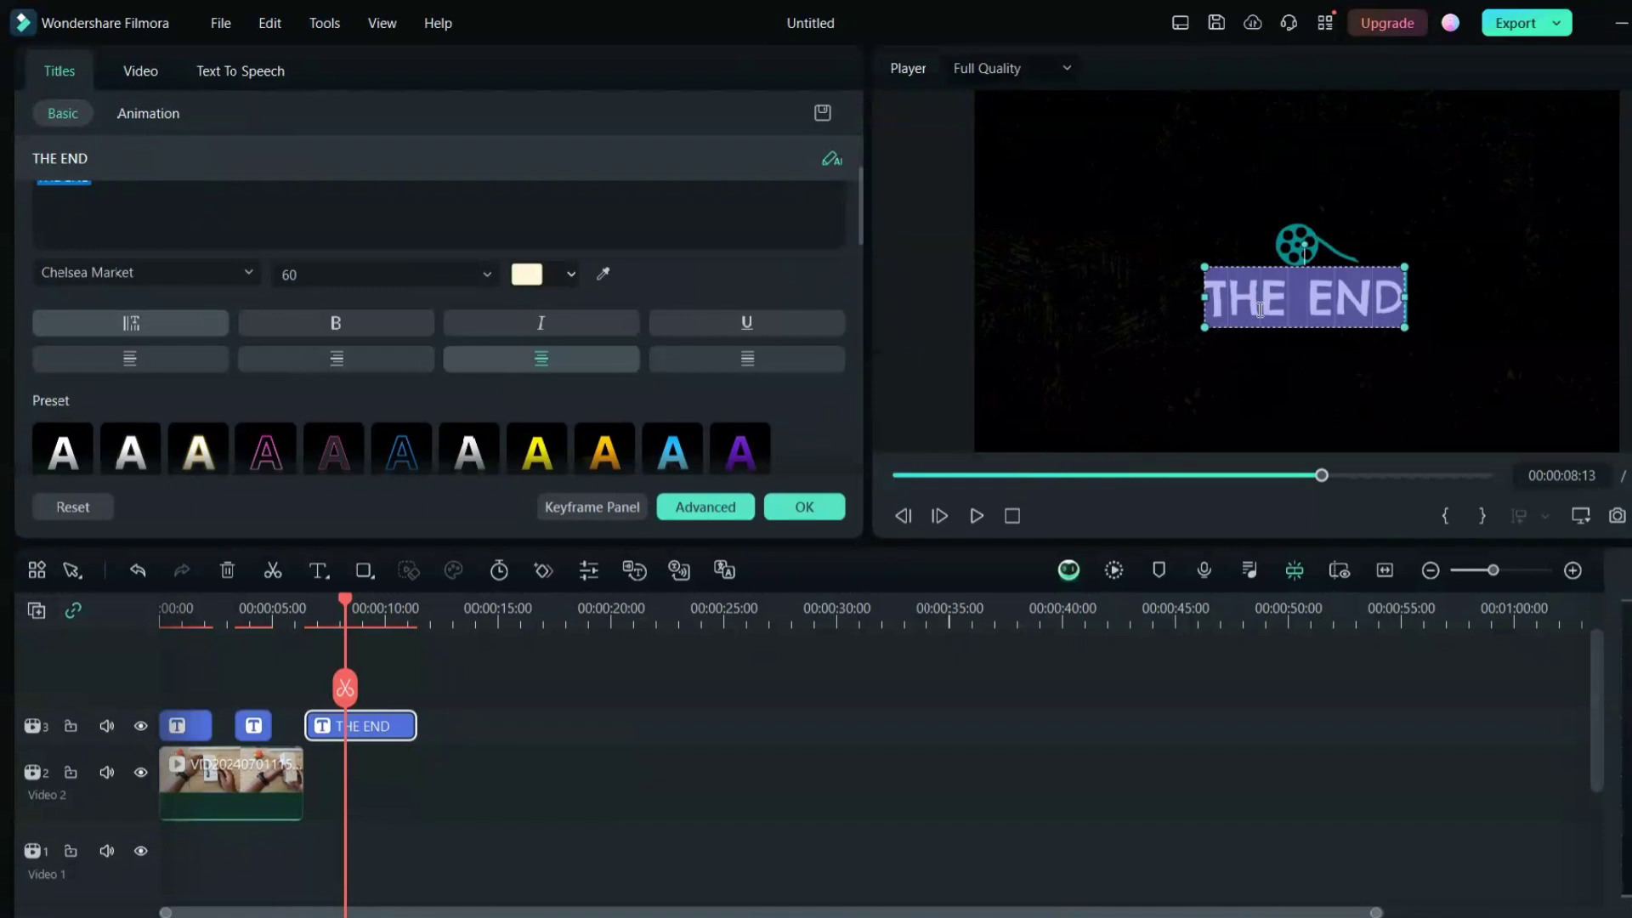
{"action": "type", "text": "Thank you"}
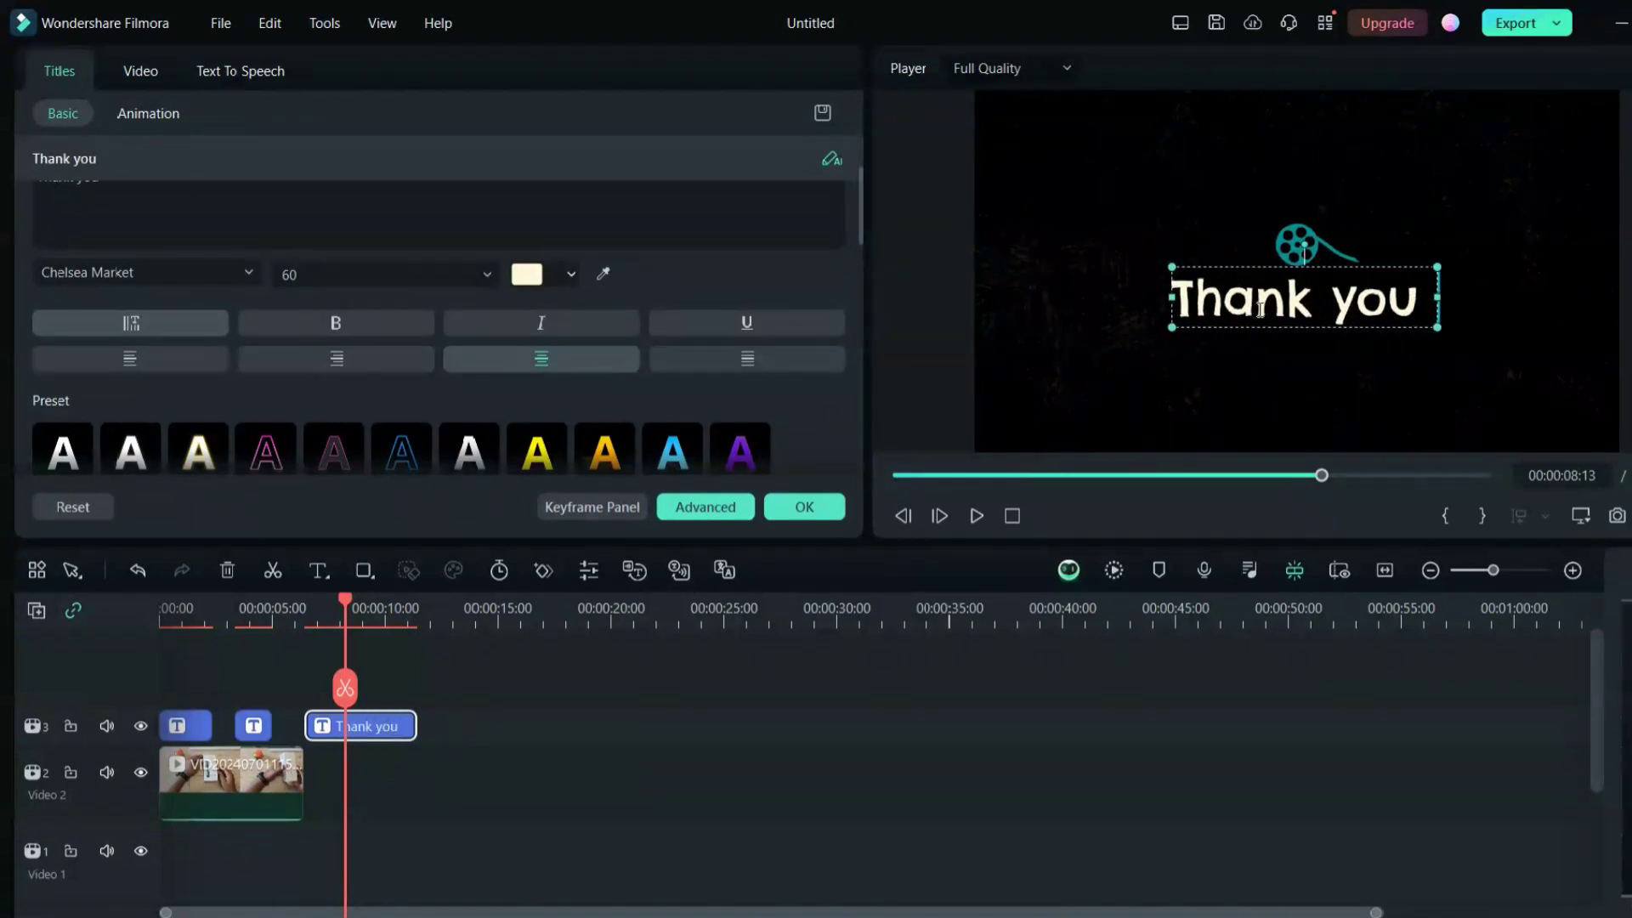
{"action": "type", "text": " & su"}
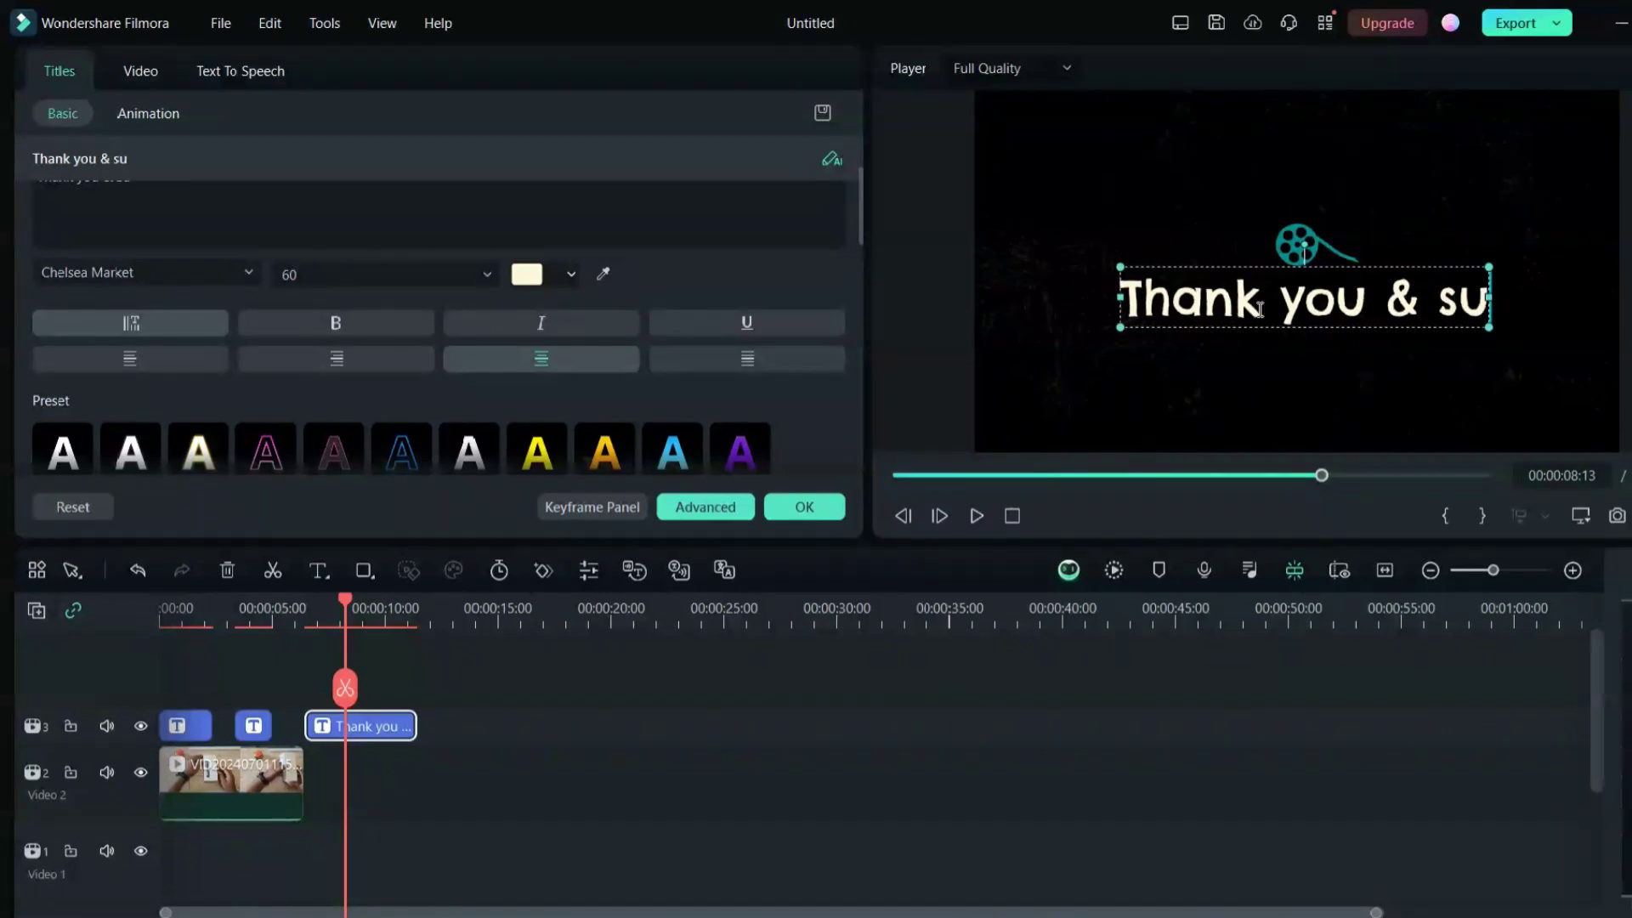
{"action": "type", "text": "bscribe"}
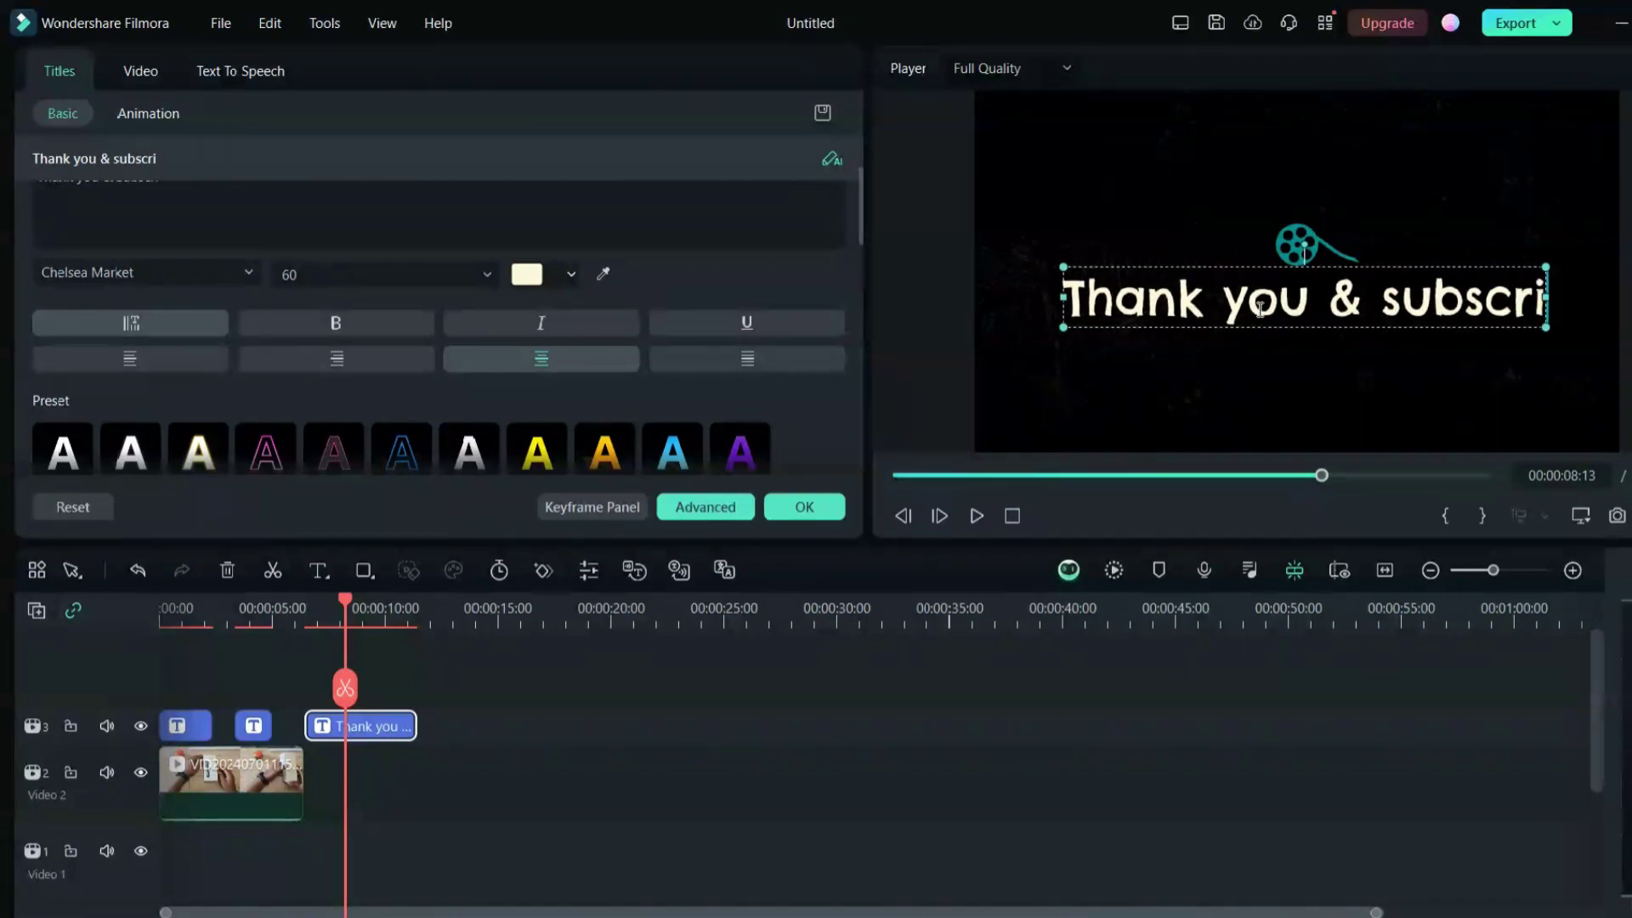
{"action": "left_click", "coordinate": [1325, 357]}
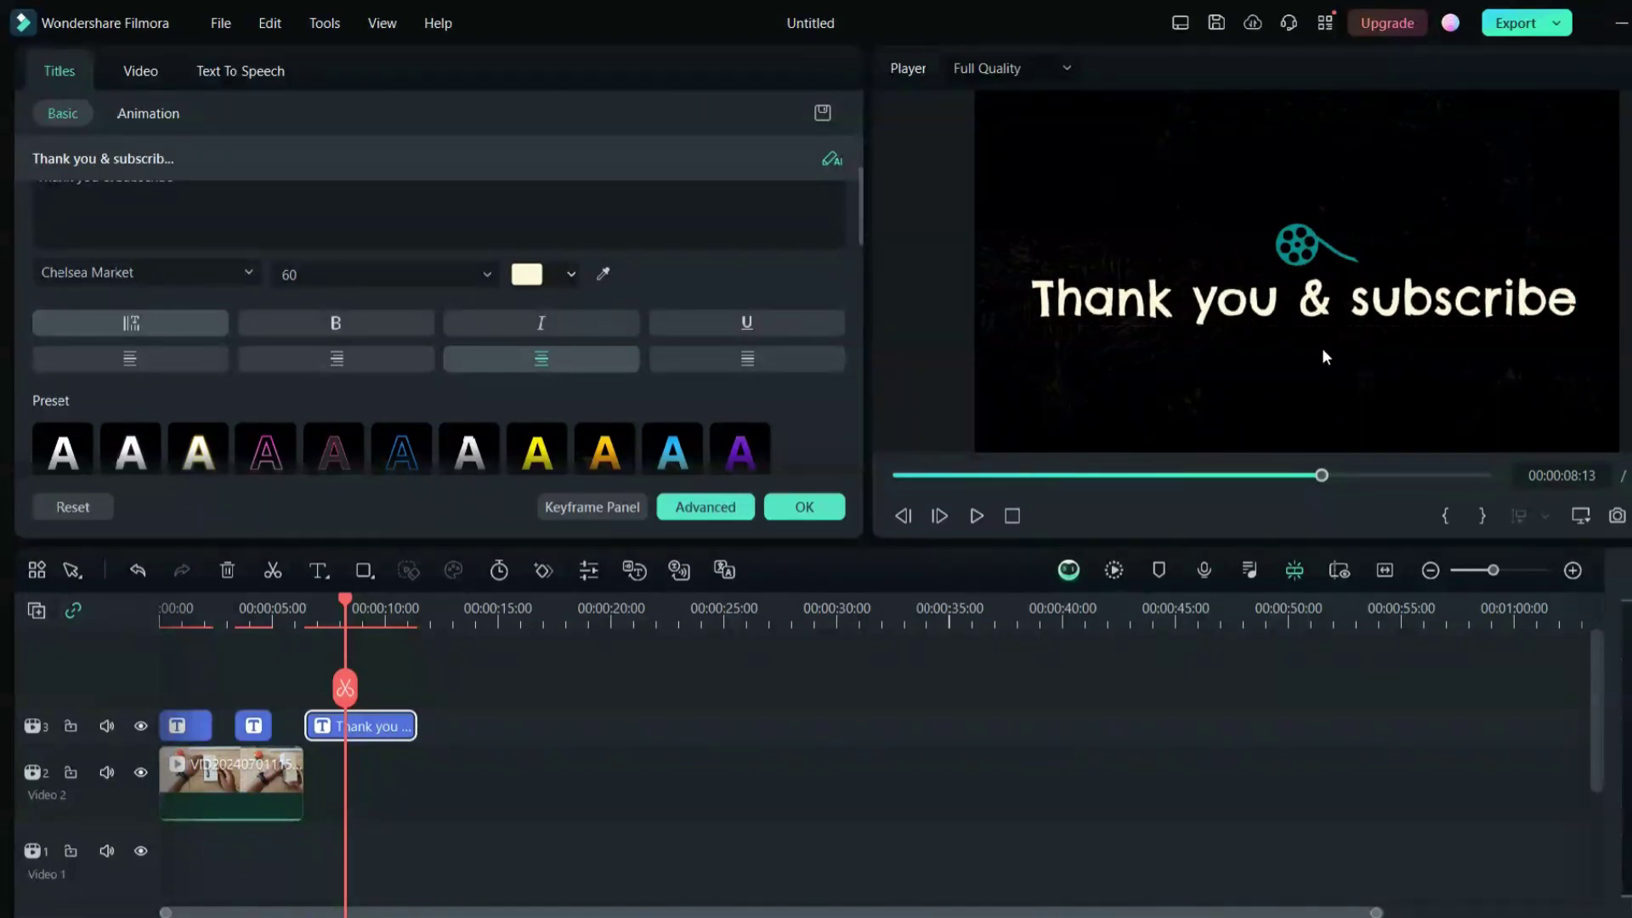
{"action": "left_click_drag", "start_coordinate": [355, 603], "coordinate": [161, 605]}
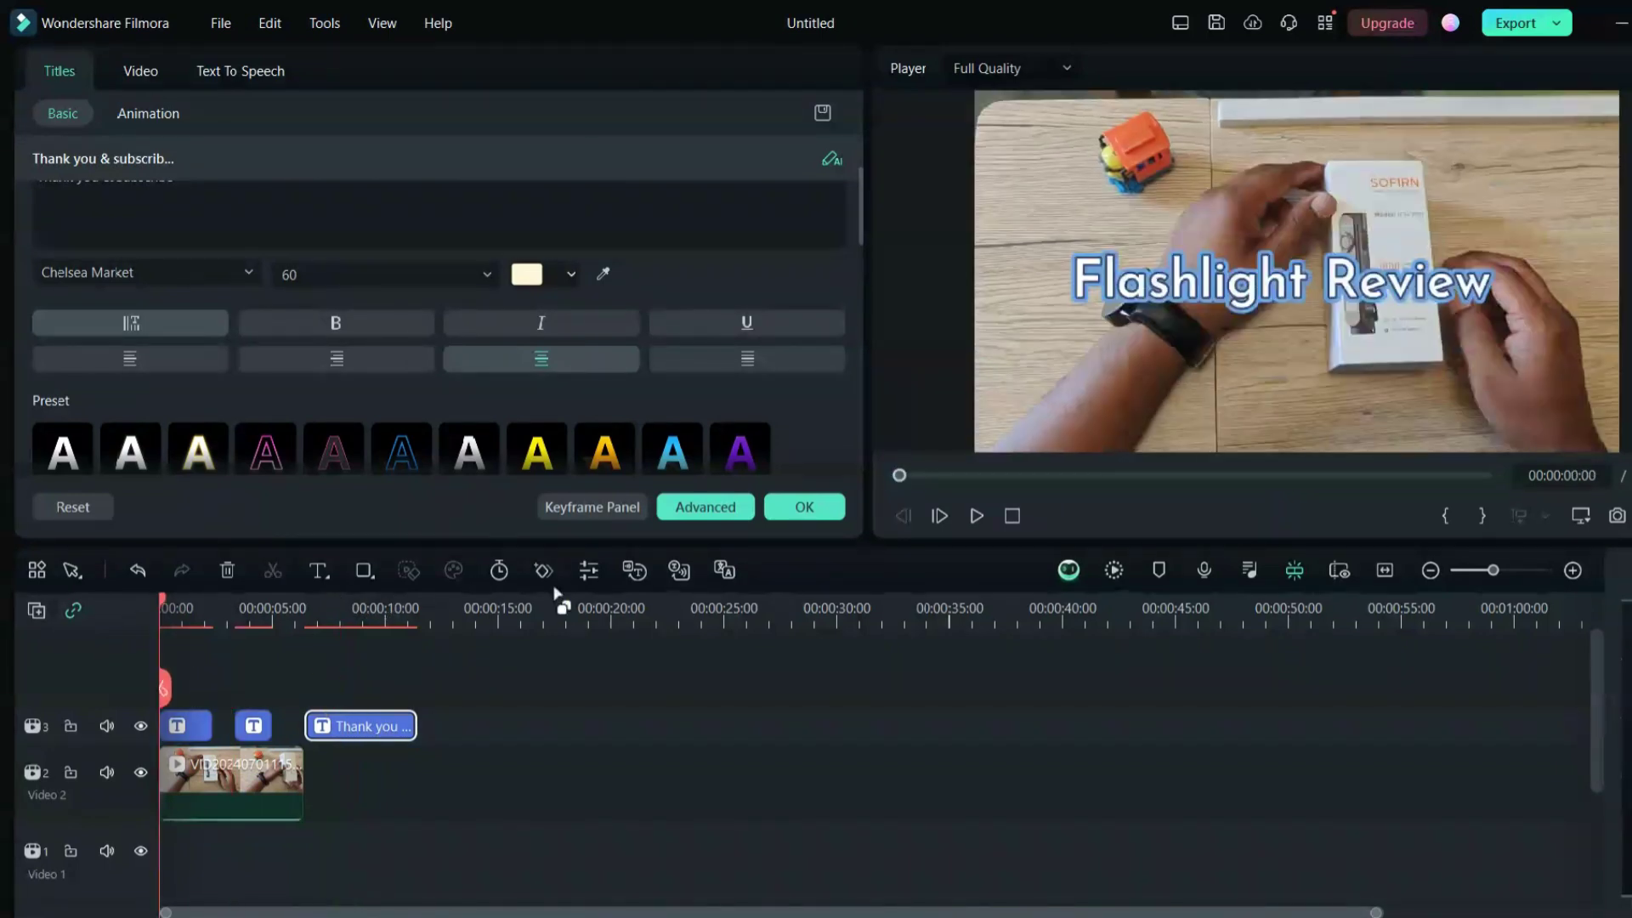